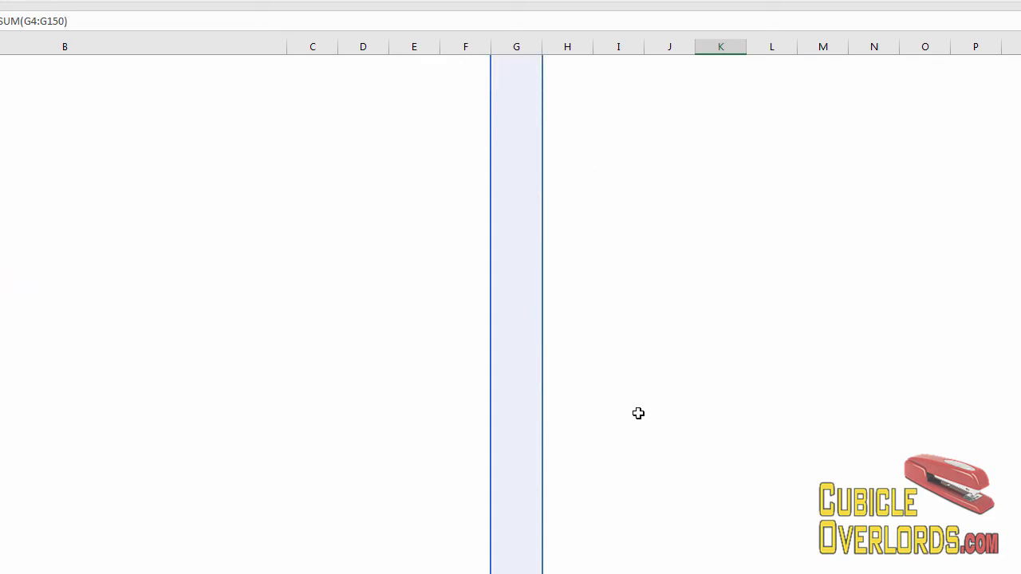
Commit the formula =SUM(G4:G150) in the SUM result cell K6.
{"action": "scroll", "coordinate": [638, 413], "scroll_direction": "up", "scroll_amount": 5}
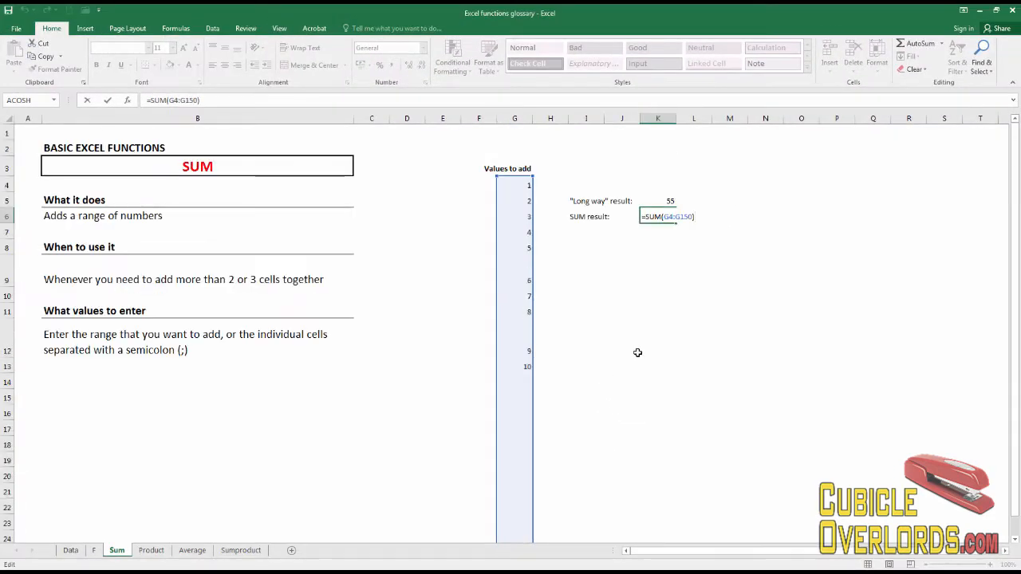
{"action": "key", "text": "ctrl+Return"}
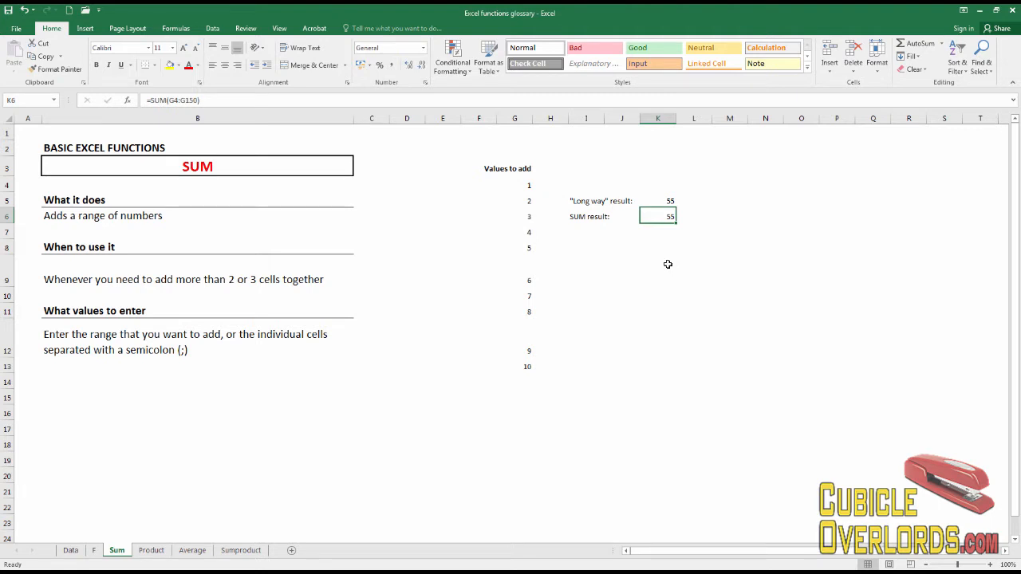
Inspect the cell-by-cell addition formula behind the "Long way" result in K5, leaving it unedited.
{"action": "left_click", "coordinate": [661, 199]}
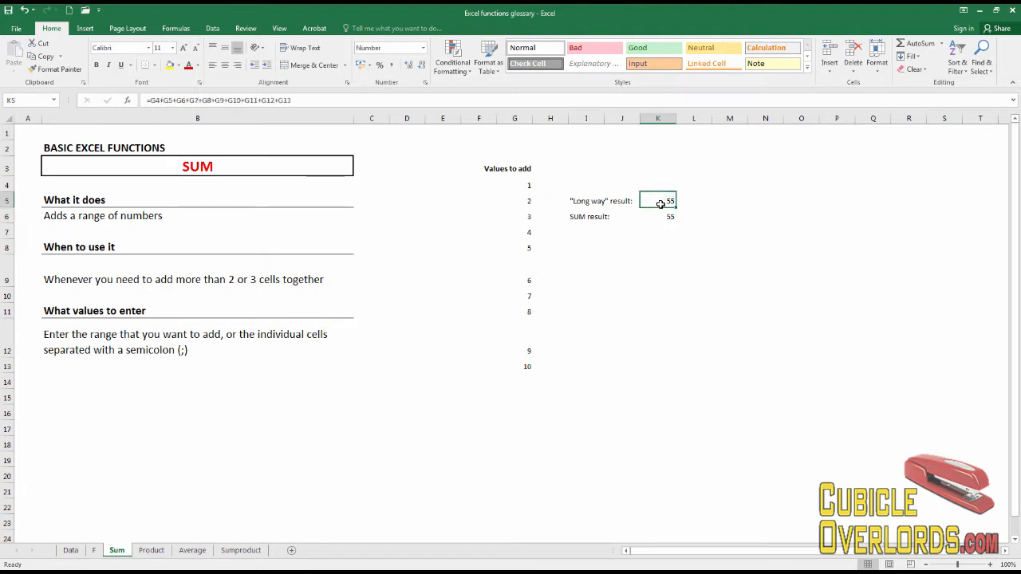
{"action": "double_click", "coordinate": [663, 201]}
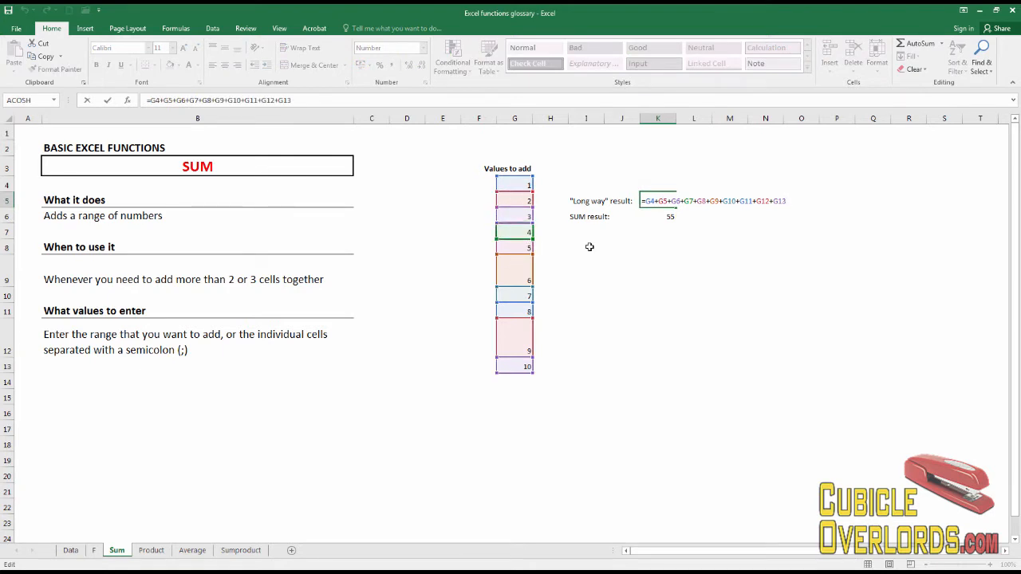
{"action": "left_click_drag", "start_coordinate": [646, 201], "coordinate": [789, 203]}
{"action": "key", "text": "Escape"}
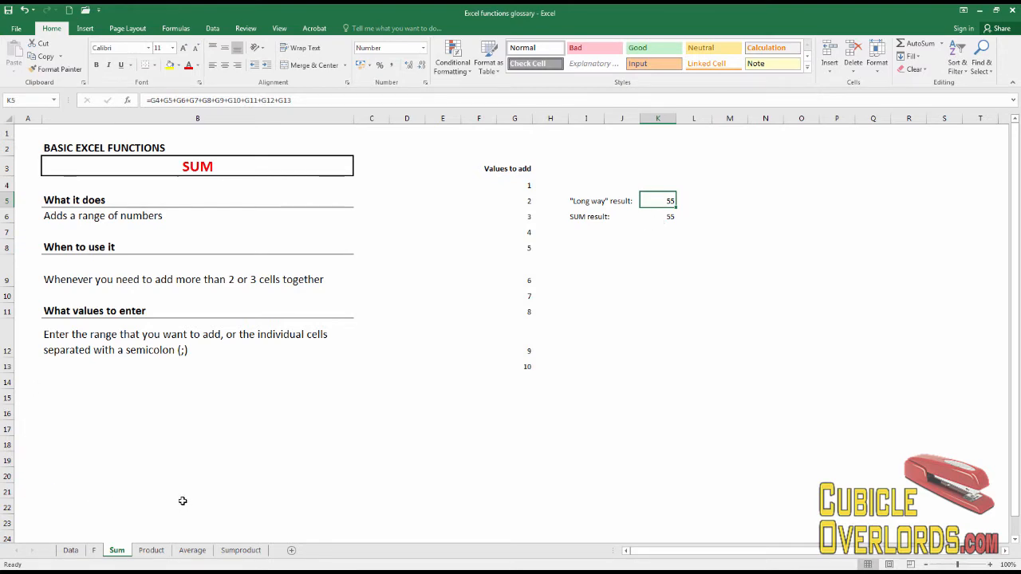
Open the Product sheet and review the PRODUCT function's description, usage note and values to multiply.
{"action": "left_click", "coordinate": [151, 551]}
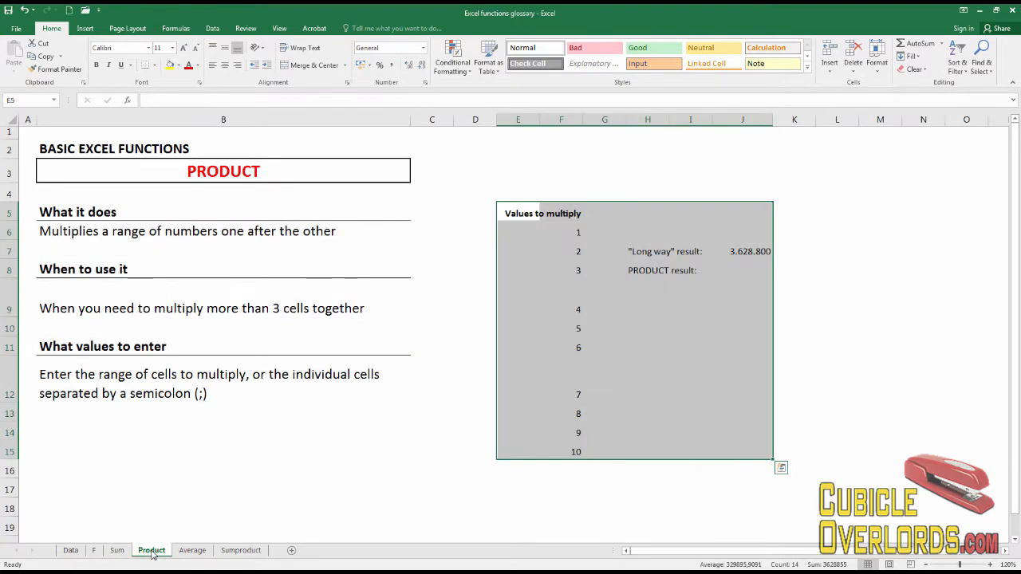
{"action": "left_click", "coordinate": [237, 374]}
{"action": "left_click", "coordinate": [205, 229]}
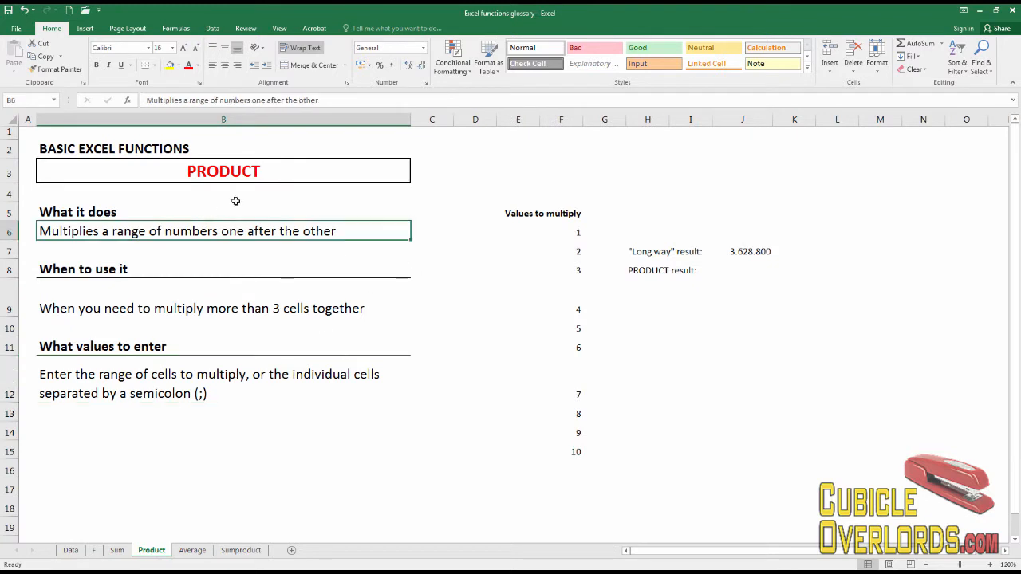
{"action": "left_click", "coordinate": [239, 170]}
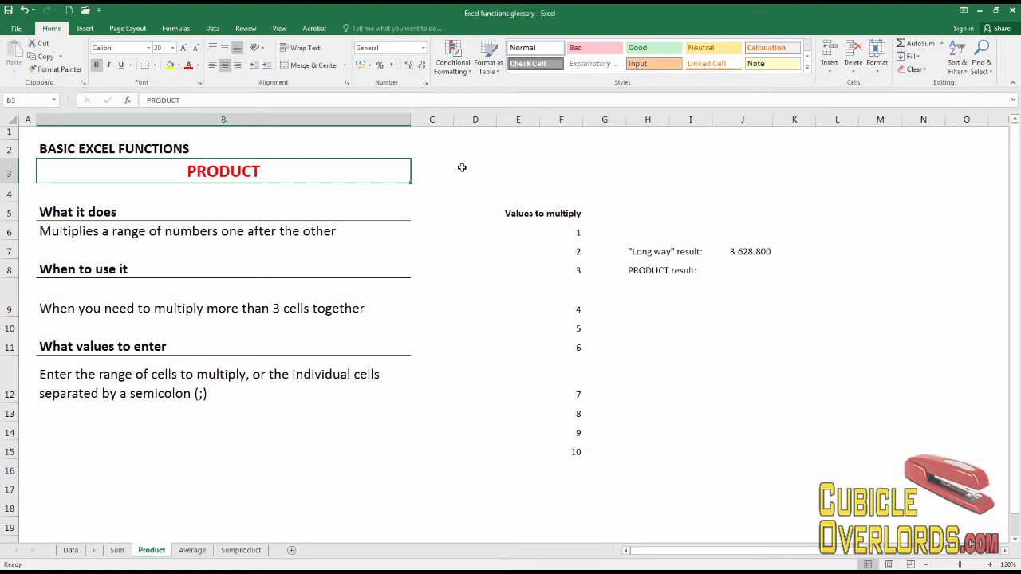
{"action": "left_click", "coordinate": [167, 309]}
{"action": "left_click", "coordinate": [562, 272]}
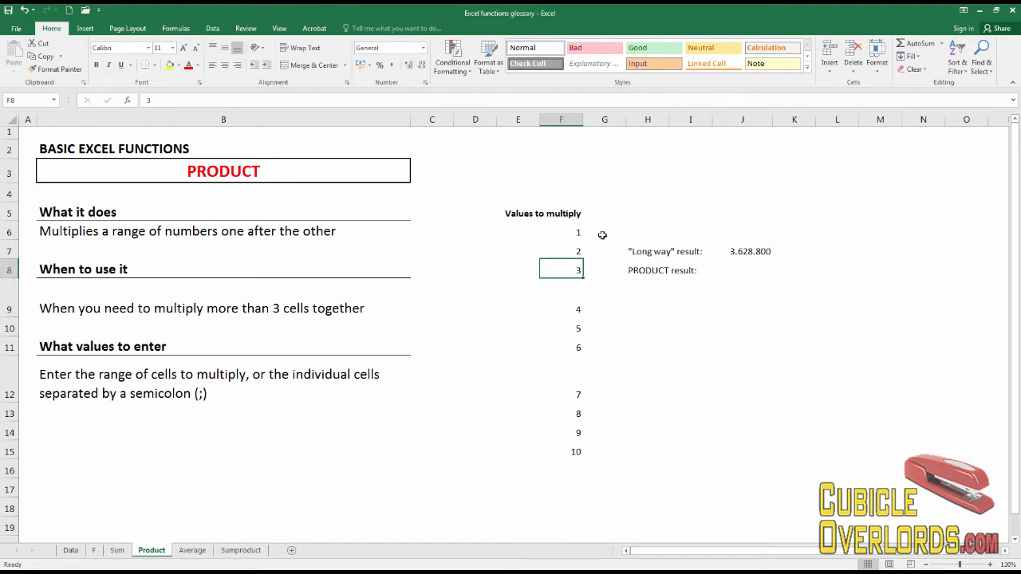
{"action": "left_click", "coordinate": [671, 273]}
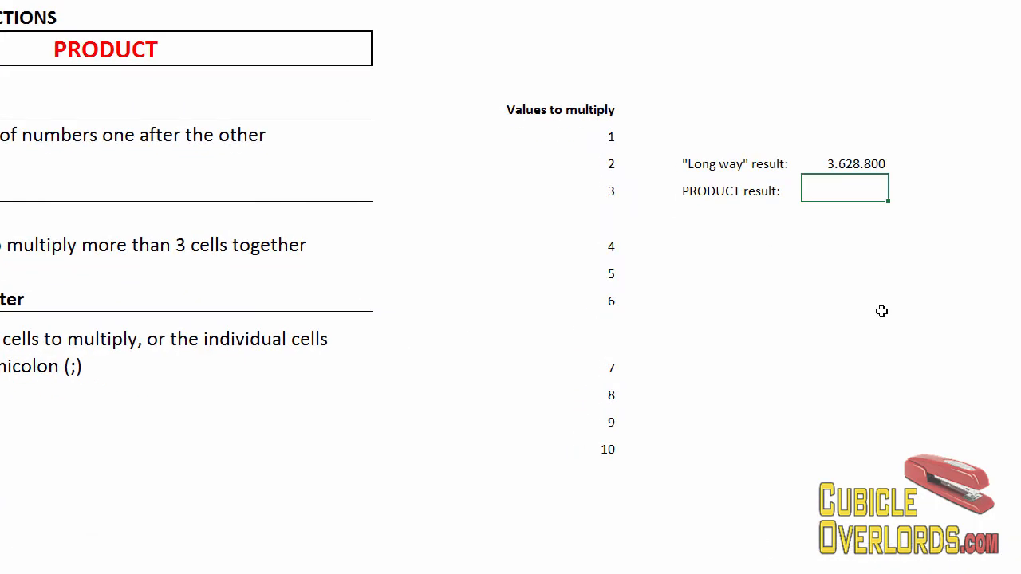
{"action": "type", "text": "=produ"}
{"action": "key", "text": "Tab"}
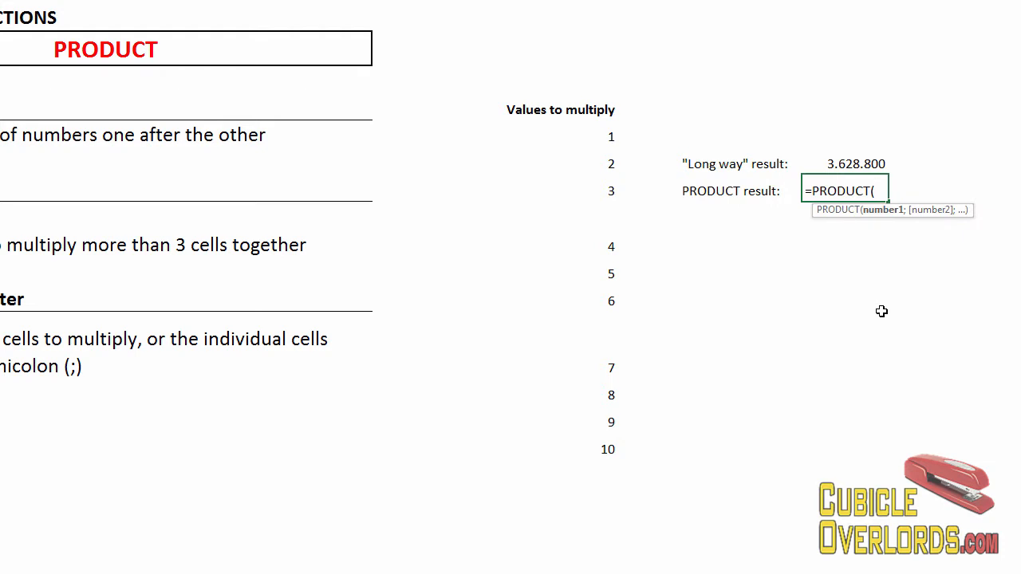
{"action": "left_click", "coordinate": [608, 136]}
{"action": "type", "text": ";"}
{"action": "left_click", "coordinate": [606, 164]}
{"action": "type", "text": ";"}
{"action": "left_click", "coordinate": [600, 192]}
{"action": "key", "text": "BackSpace"}
{"action": "key", "text": "BackSpace"}
{"action": "key", "text": "BackSpace"}
{"action": "key", "text": "BackSpace"}
{"action": "key", "text": "BackSpace"}
{"action": "key", "text": "BackSpace"}
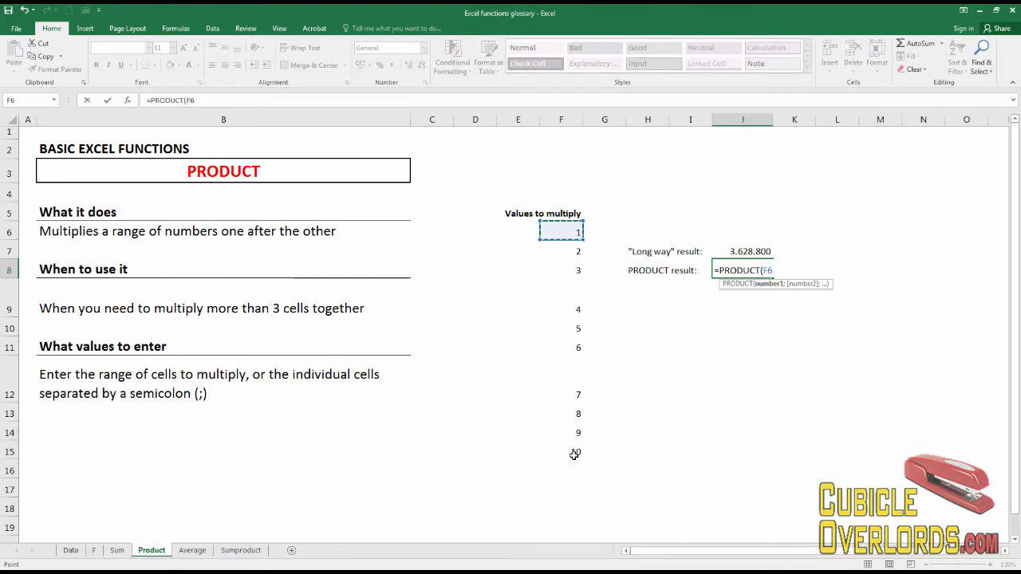
{"action": "key", "text": "Escape"}
Enter =PRODUCT(F6:F15) in the PRODUCT result cell J8 to multiply the whole range of values.
{"action": "left_click", "coordinate": [573, 453]}
{"action": "left_click", "coordinate": [577, 230]}
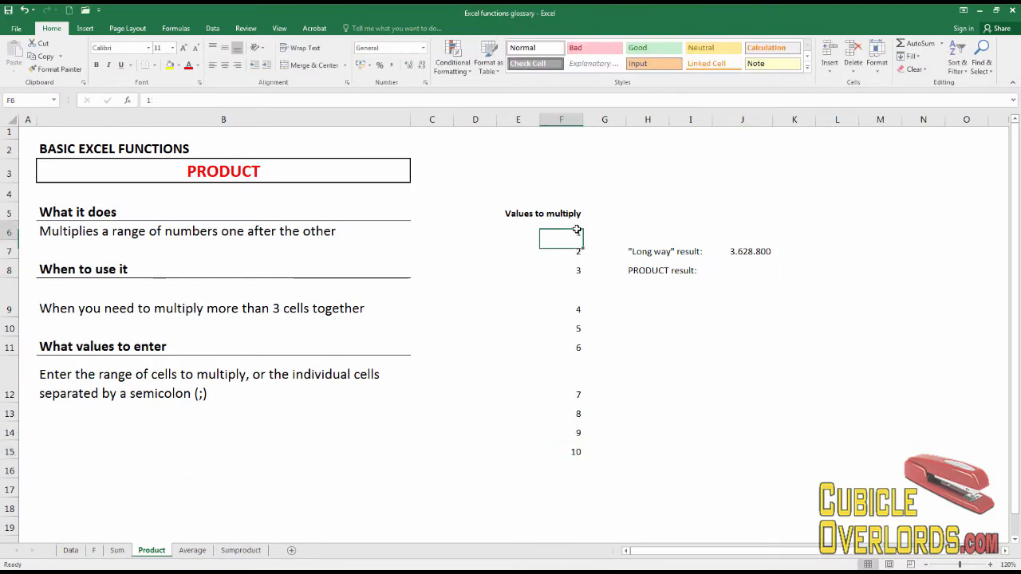
{"action": "left_click", "coordinate": [578, 449]}
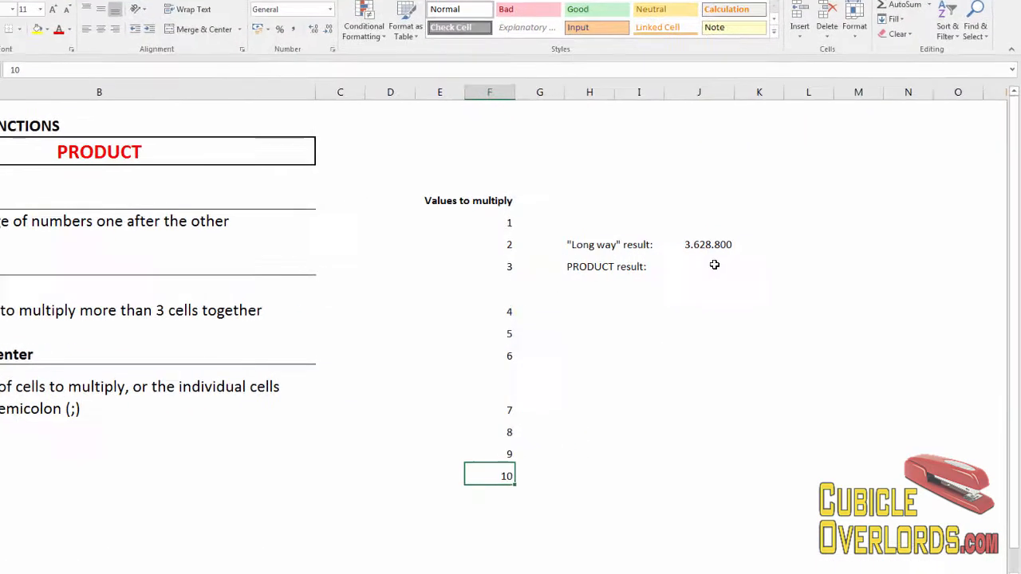
{"action": "left_click", "coordinate": [742, 271]}
{"action": "type", "text": "=produ"}
{"action": "key", "text": "Tab"}
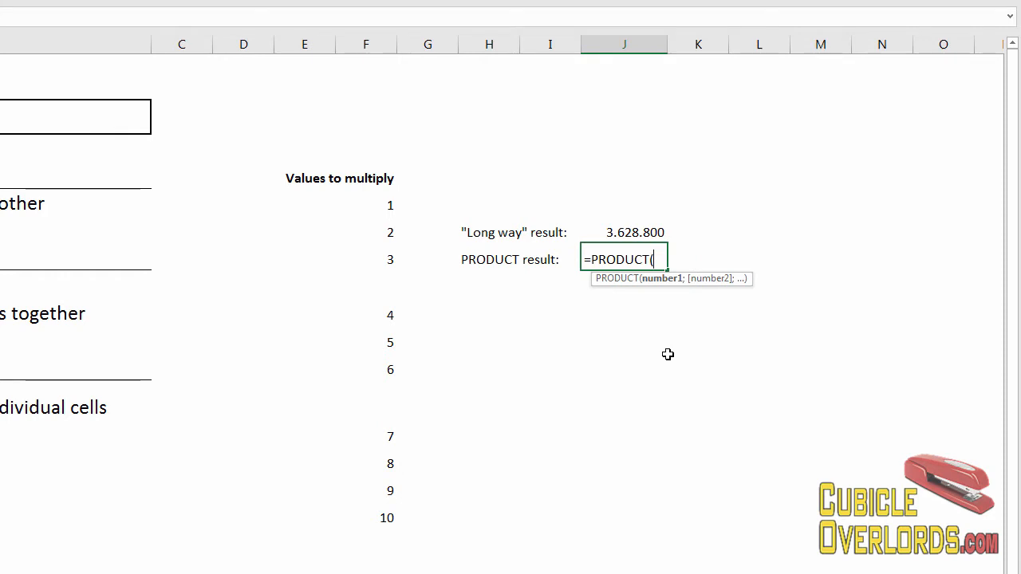
{"action": "left_click", "coordinate": [385, 206]}
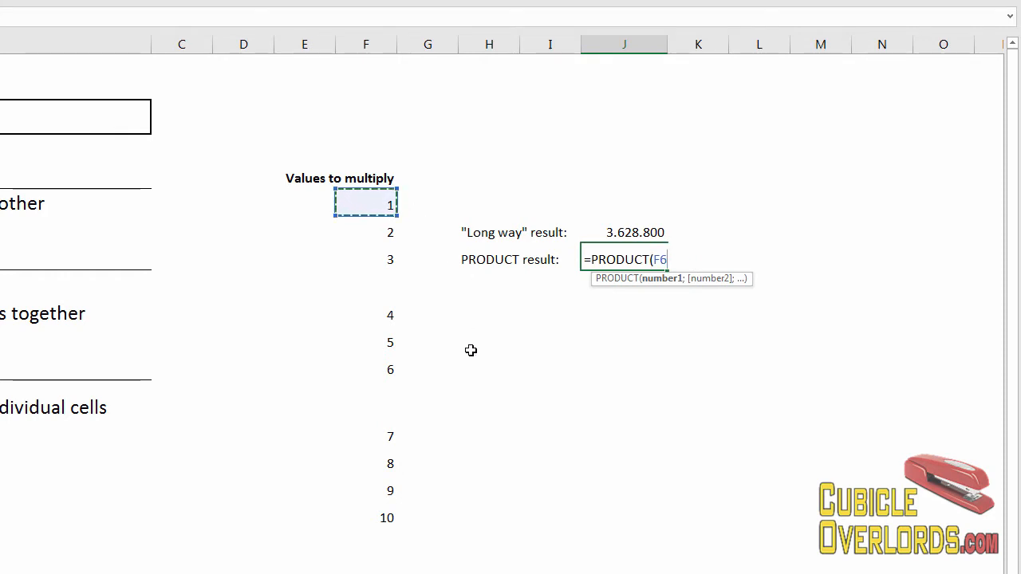
{"action": "type", "text": "F15"}
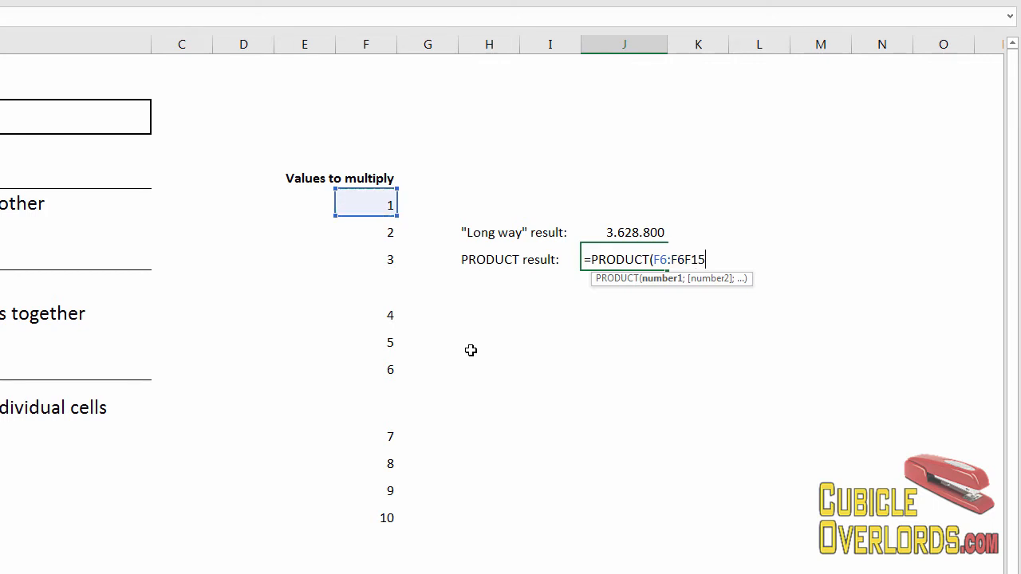
{"action": "key", "text": "BackSpace"}
{"action": "key", "text": "BackSpace"}
{"action": "key", "text": "BackSpace"}
{"action": "key", "text": "BackSpace"}
{"action": "key", "text": "BackSpace"}
{"action": "type", "text": "F15"}
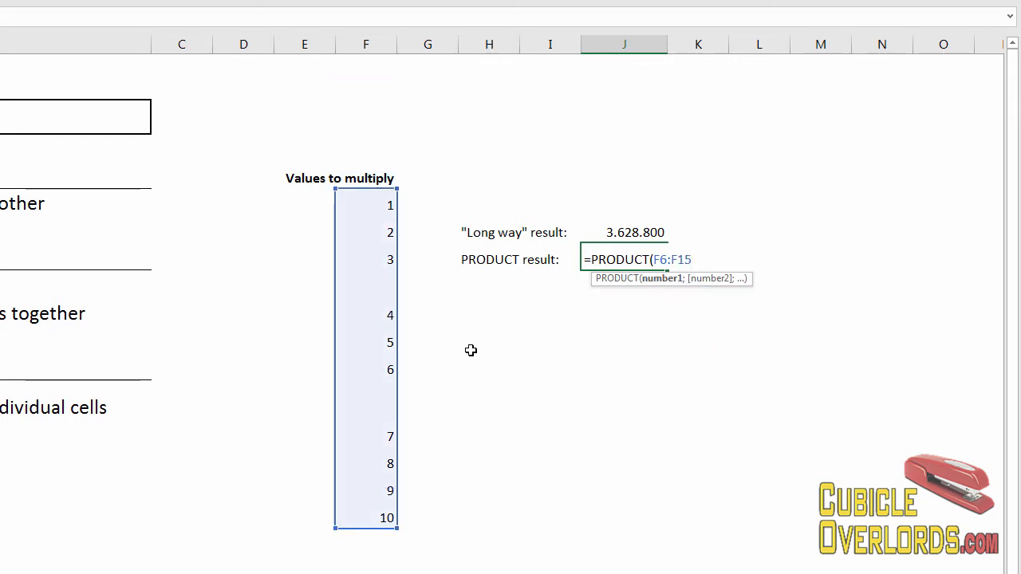
{"action": "type", "text": ")"}
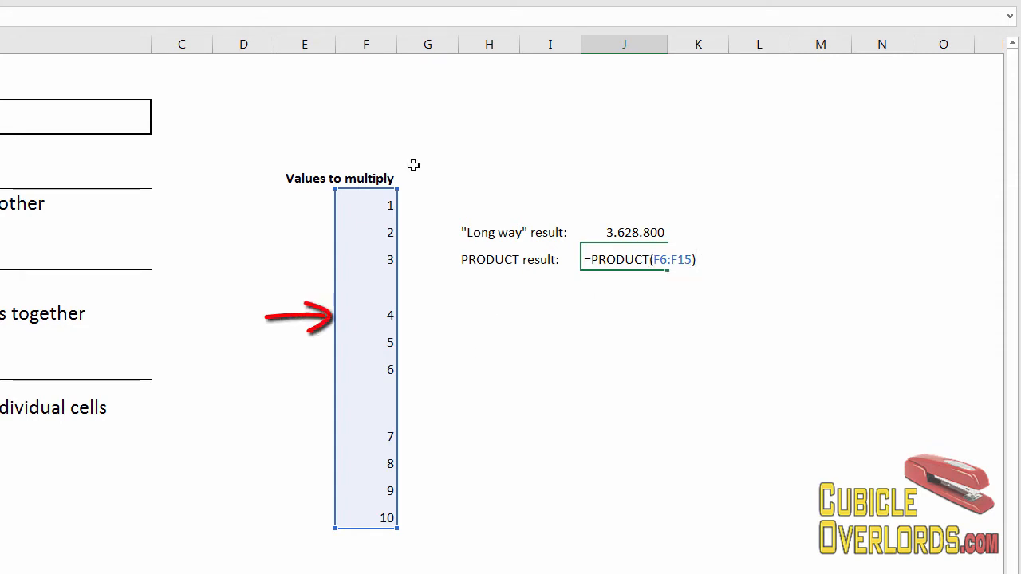
{"action": "key", "text": "Return"}
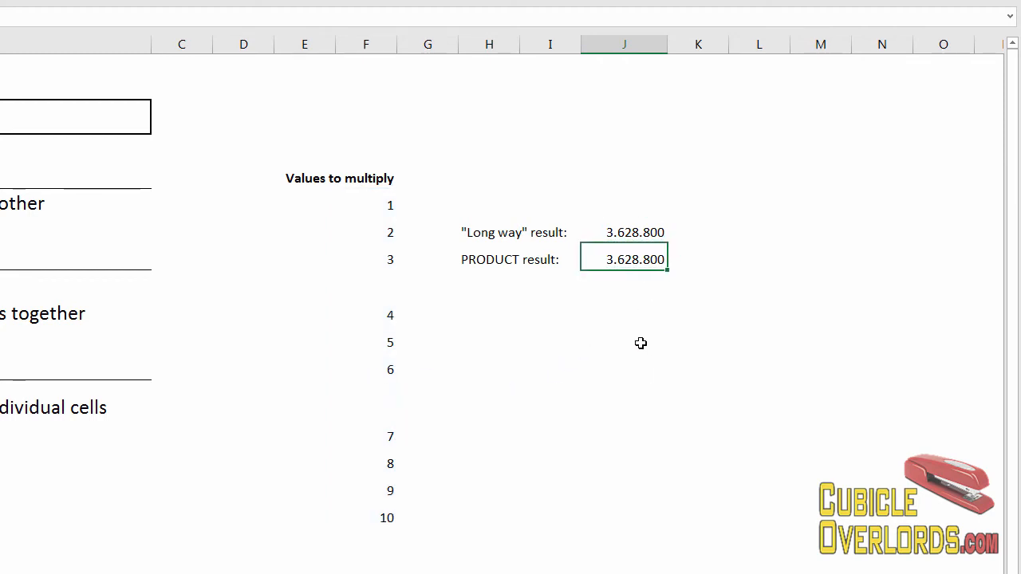
Inspect the cell-by-cell multiplication formula in J7 and compare its result with the PRODUCT result in J8.
{"action": "left_click", "coordinate": [640, 343]}
{"action": "left_click", "coordinate": [629, 229]}
{"action": "key", "text": "F2"}
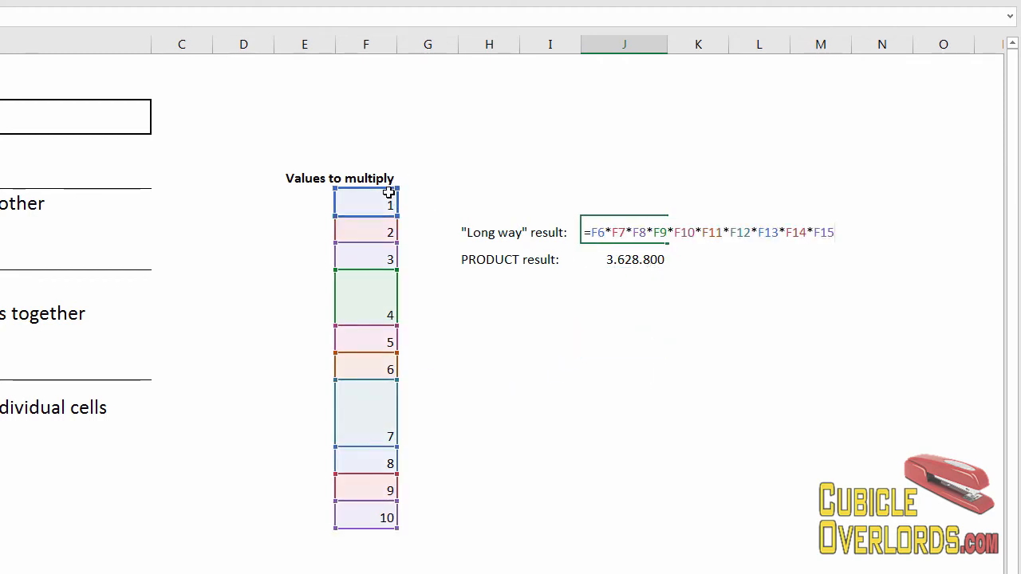
{"action": "key", "text": "Escape"}
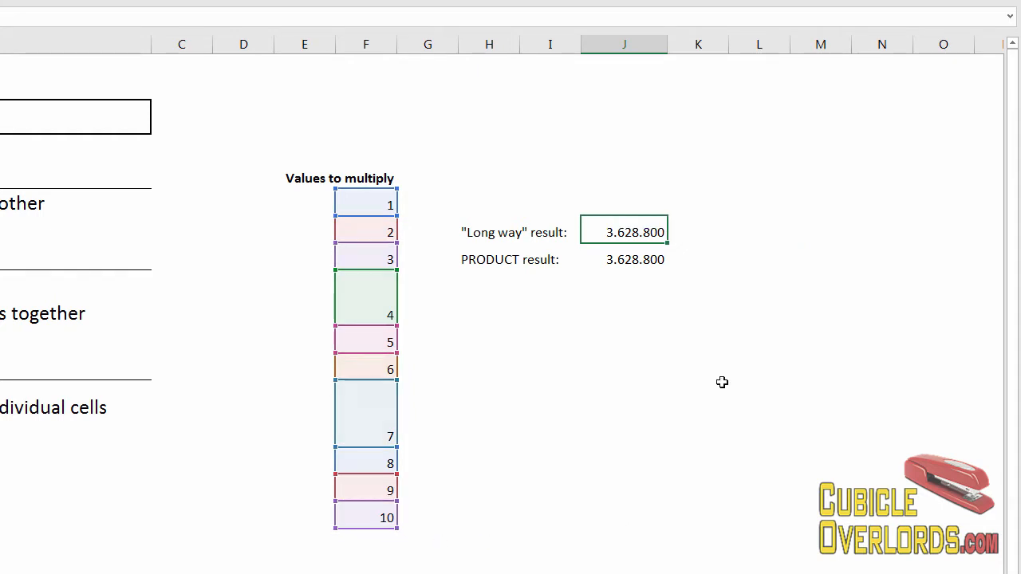
{"action": "left_click", "coordinate": [627, 263]}
{"action": "key", "text": "Up"}
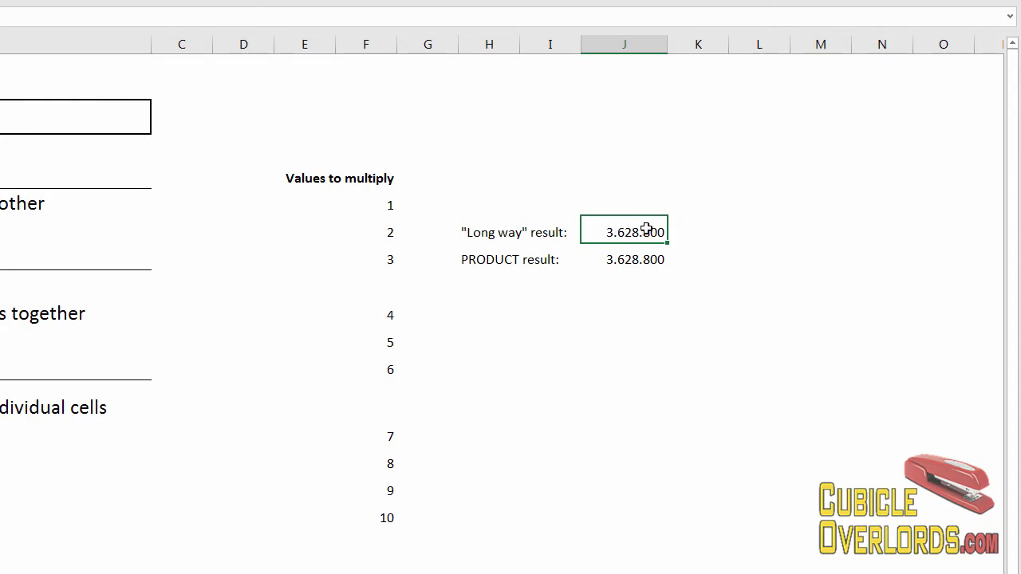
{"action": "left_click", "coordinate": [635, 259]}
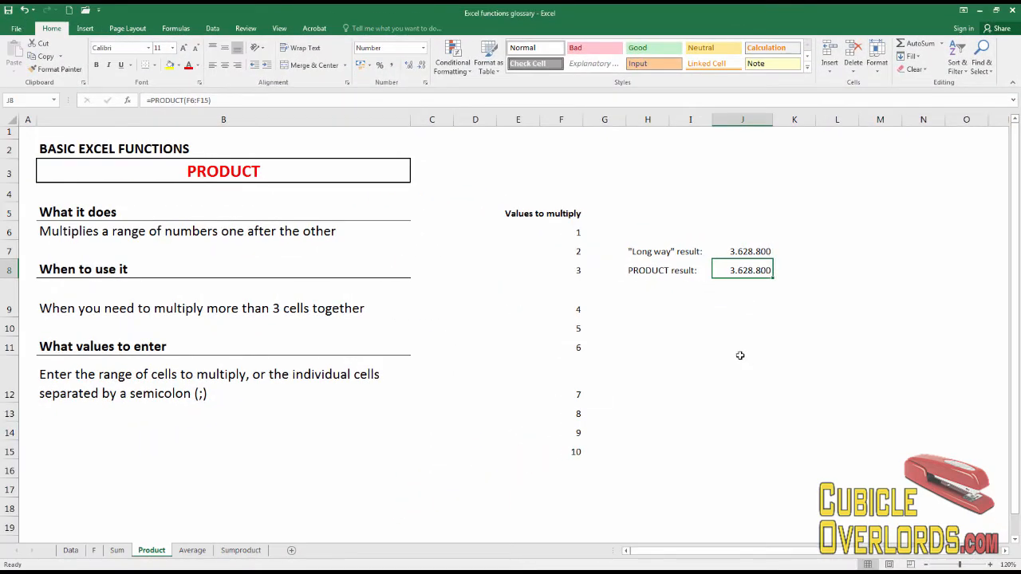
{"action": "left_click", "coordinate": [235, 177]}
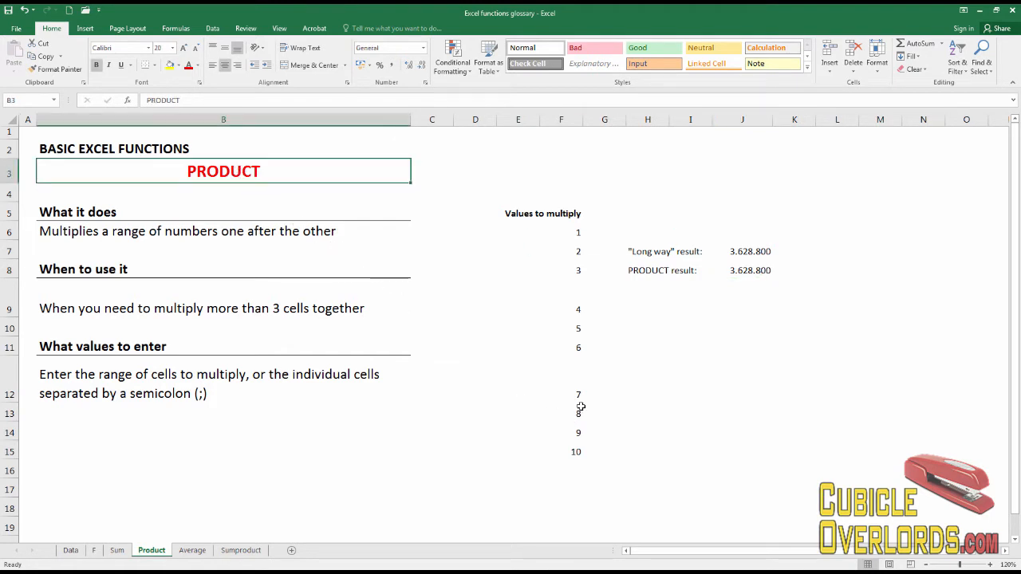
Open the Average sheet and clear the existing average of the sales volumes in F16.
{"action": "left_click", "coordinate": [192, 550]}
{"action": "left_click", "coordinate": [268, 393]}
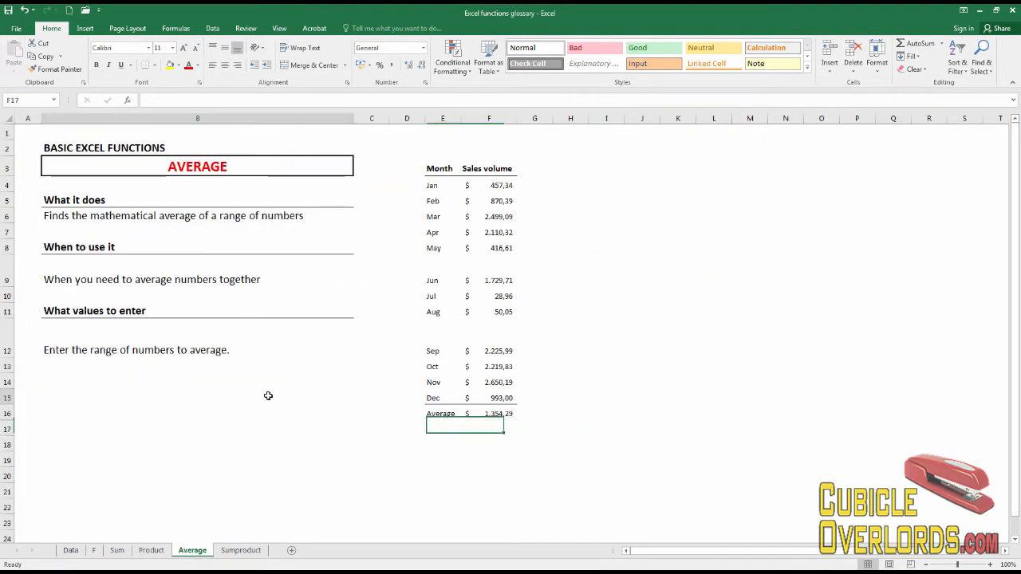
{"action": "left_click", "coordinate": [208, 171]}
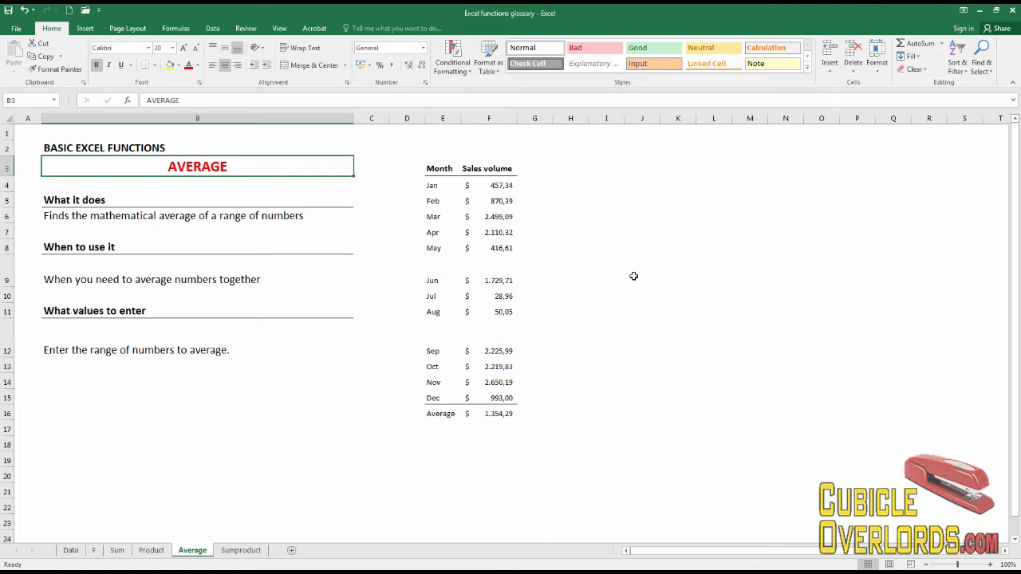
{"action": "left_click", "coordinate": [505, 414]}
{"action": "key", "text": "Delete"}
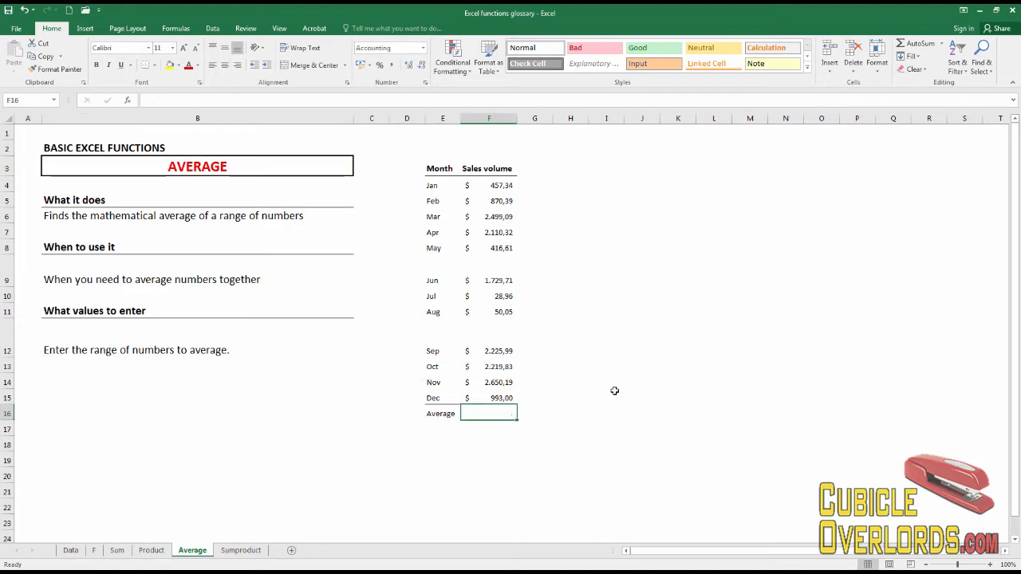
Look through the monthly sales volumes in column F that feed the average.
{"action": "left_click", "coordinate": [493, 213]}
{"action": "left_click", "coordinate": [496, 185]}
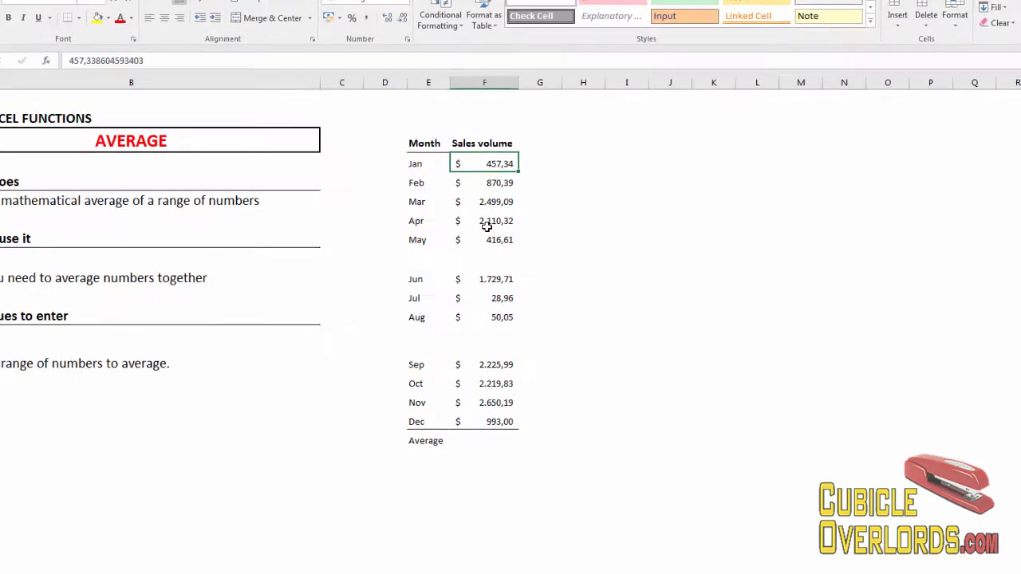
{"action": "left_click", "coordinate": [487, 227]}
{"action": "left_click", "coordinate": [489, 298]}
{"action": "left_click", "coordinate": [494, 222]}
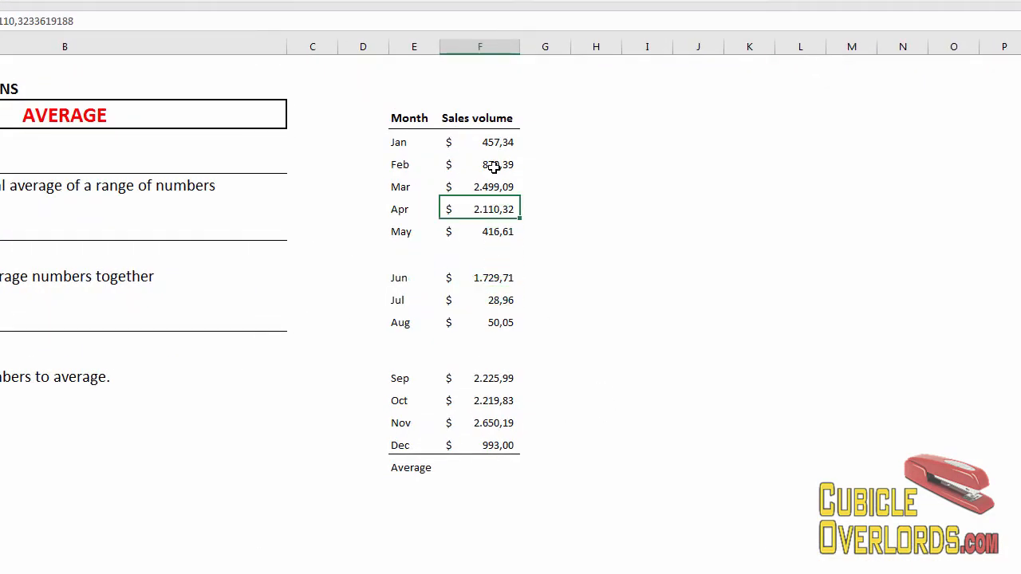
{"action": "left_click", "coordinate": [494, 165]}
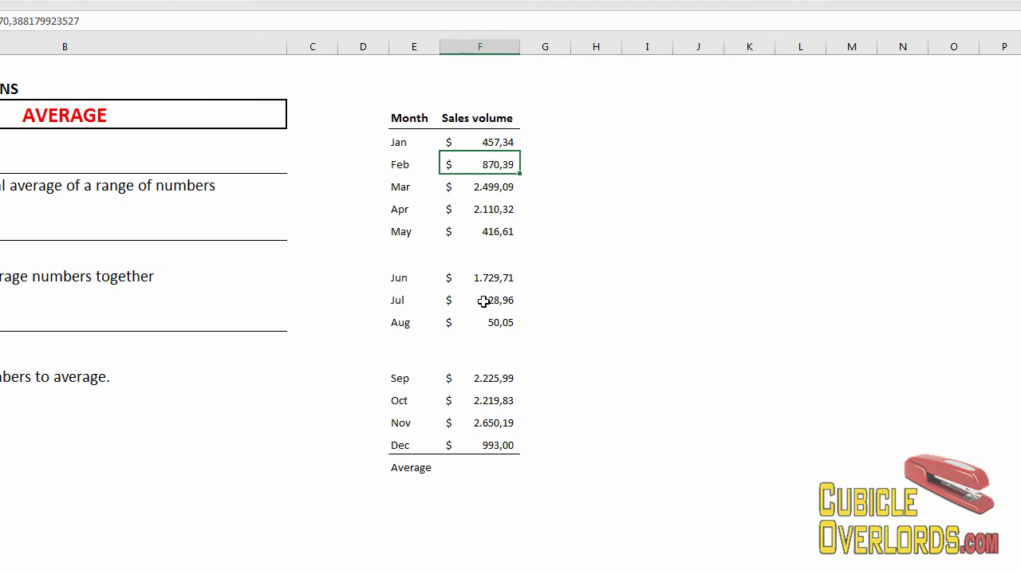
Enter =AVERAGE(F4:F15) in the Average cell F16 to average the January to December sales volumes.
{"action": "left_click", "coordinate": [507, 464]}
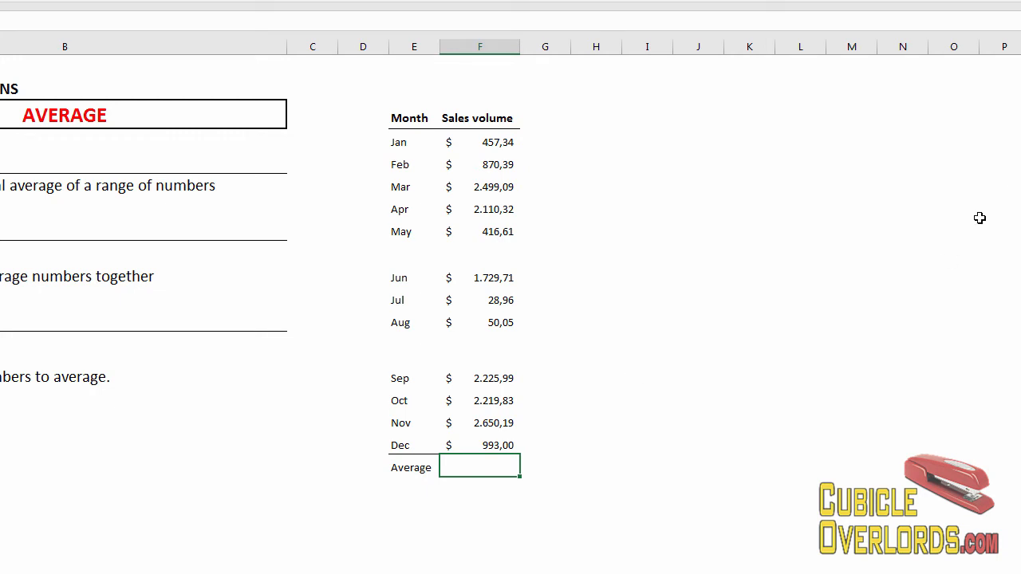
{"action": "type", "text": "=average"}
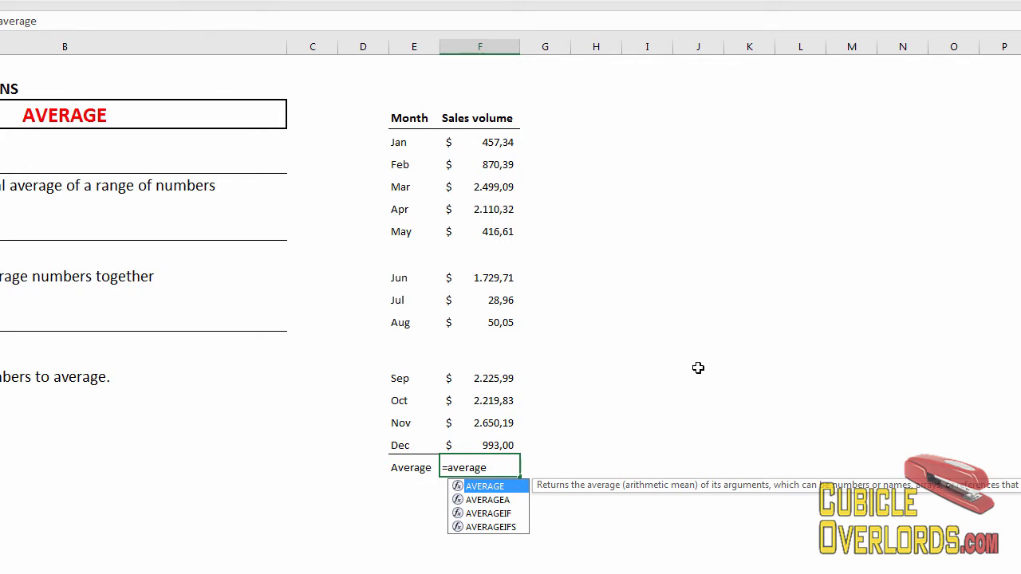
{"action": "type", "text": "("}
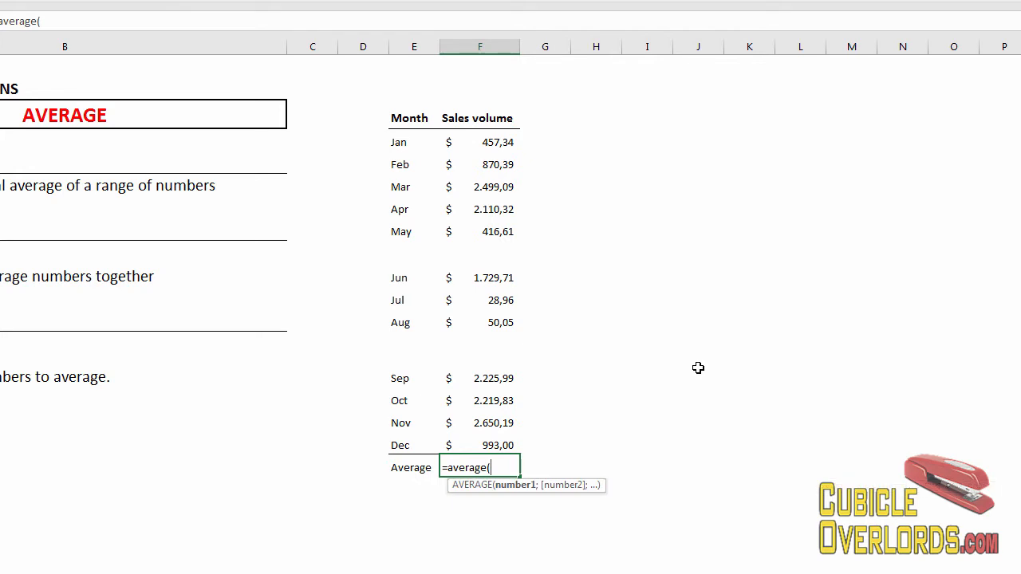
{"action": "left_click", "coordinate": [494, 141]}
{"action": "left_click", "coordinate": [493, 445], "text": "shift"}
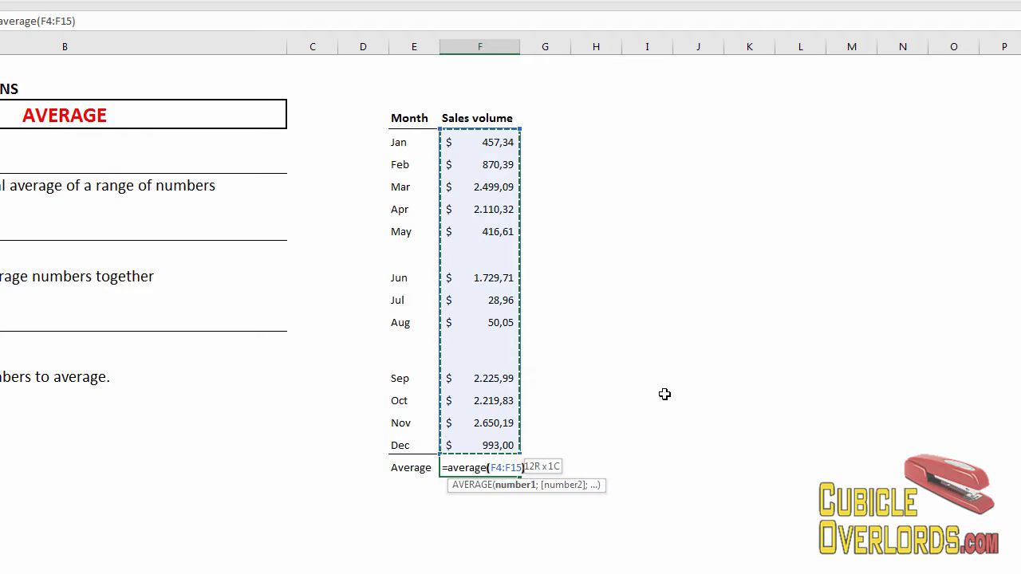
{"action": "key", "text": "Return"}
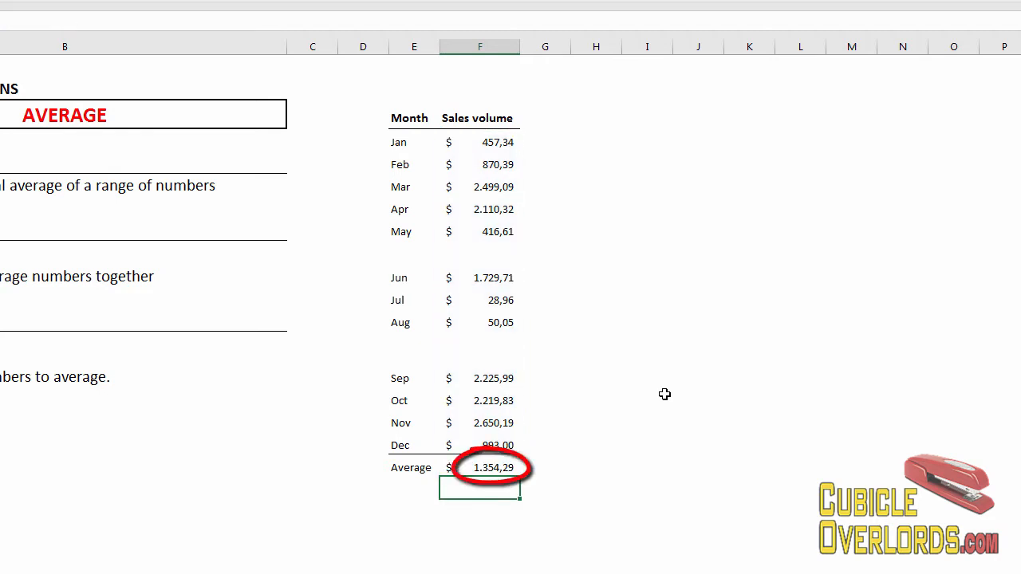
{"action": "left_click", "coordinate": [665, 394]}
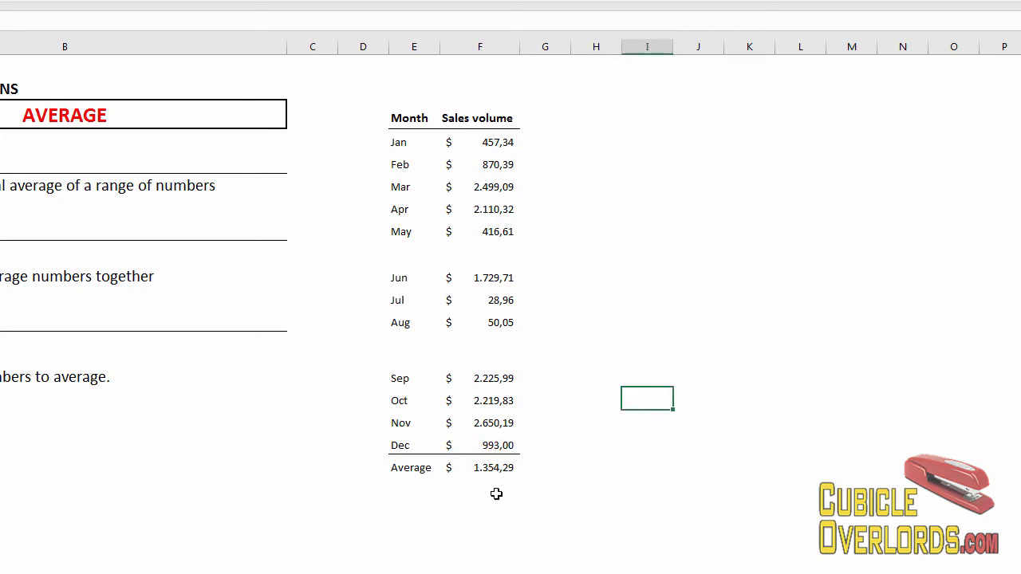
Inspect the AVERAGE formula in F16 and the range of sales volumes it references.
{"action": "left_click", "coordinate": [499, 467]}
{"action": "key", "text": "F2"}
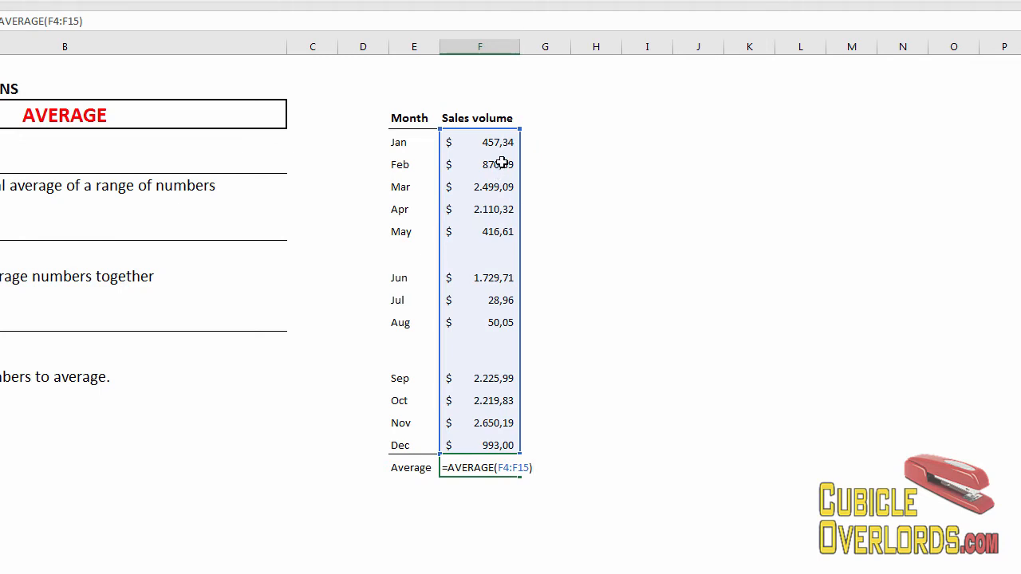
{"action": "key", "text": "Escape"}
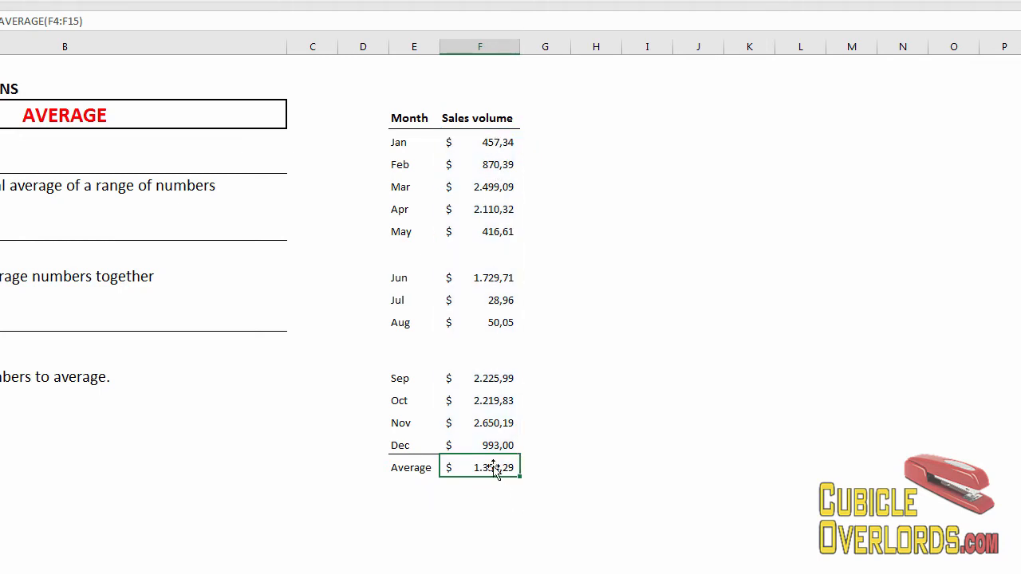
{"action": "left_click", "coordinate": [564, 450]}
{"action": "left_click", "coordinate": [414, 468]}
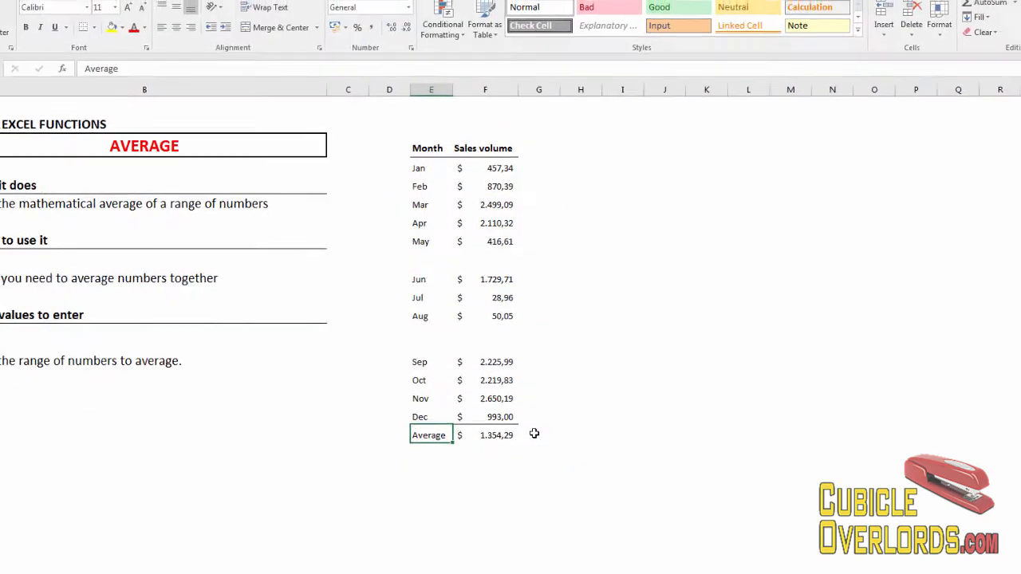
Insert an AutoSum Average in F17 and correct its range so the formula reads =AVERAGE(F4:F15).
{"action": "left_click", "coordinate": [504, 453]}
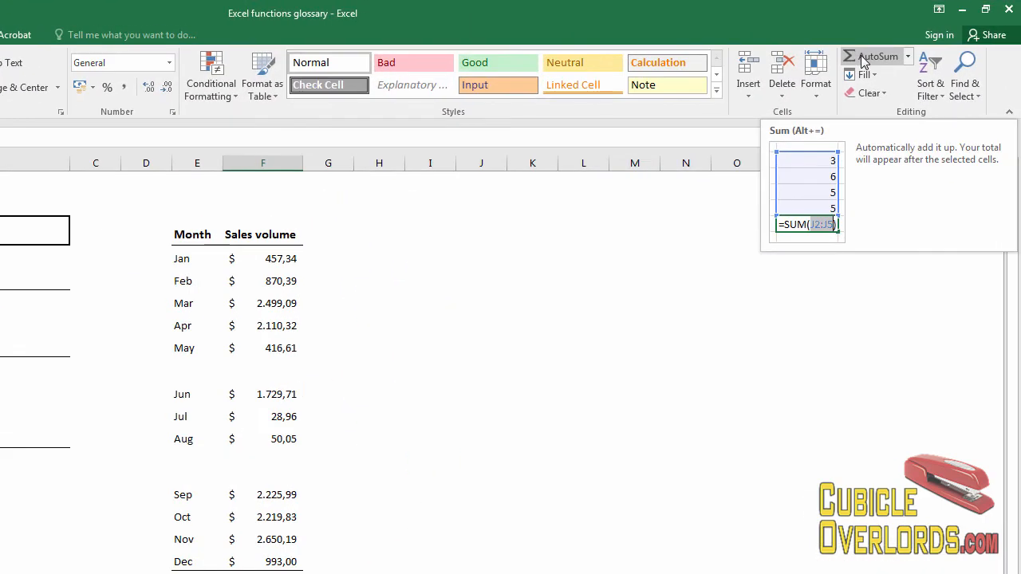
{"action": "left_click", "coordinate": [910, 59]}
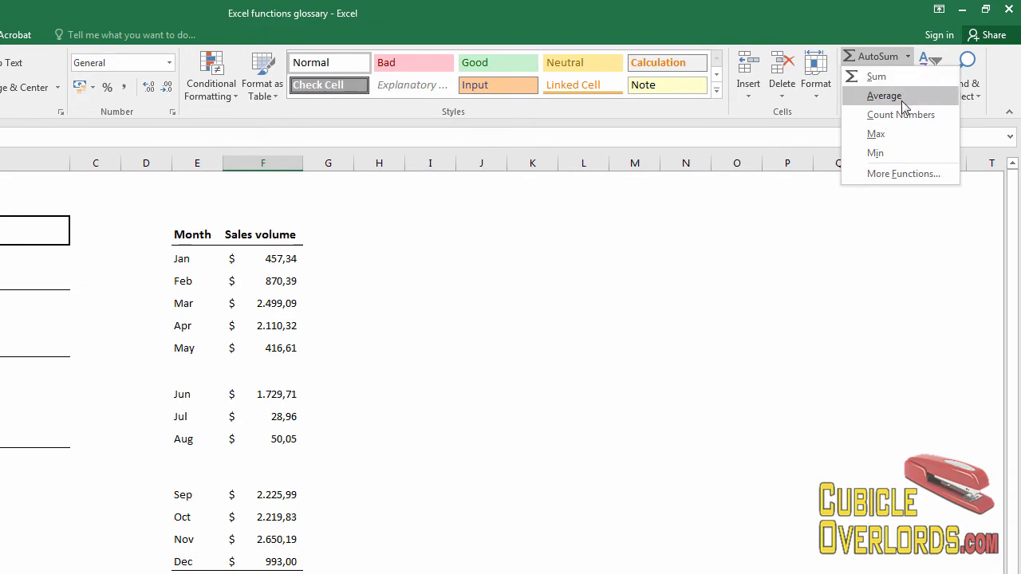
{"action": "left_click", "coordinate": [885, 96]}
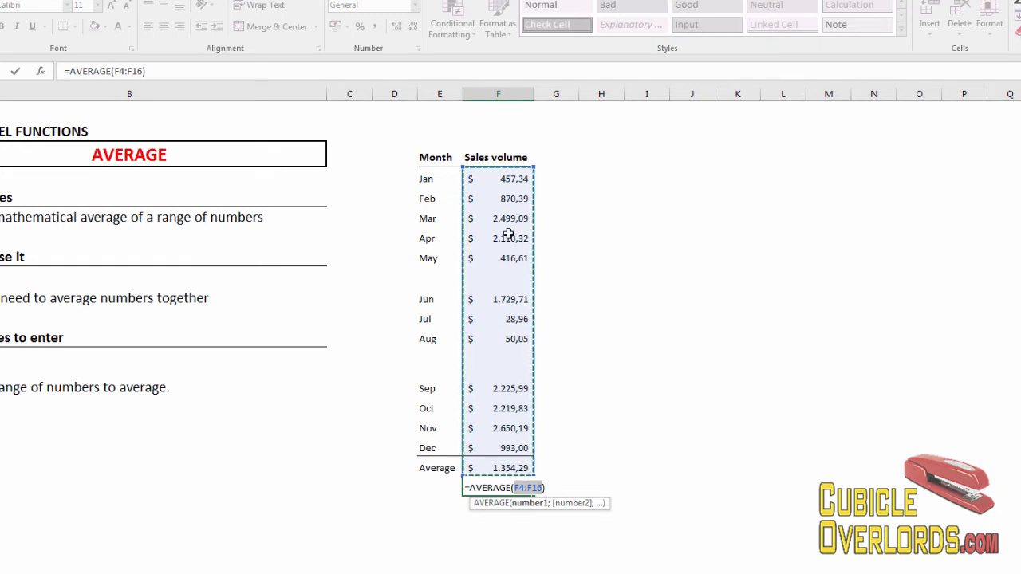
{"action": "left_click", "coordinate": [542, 488]}
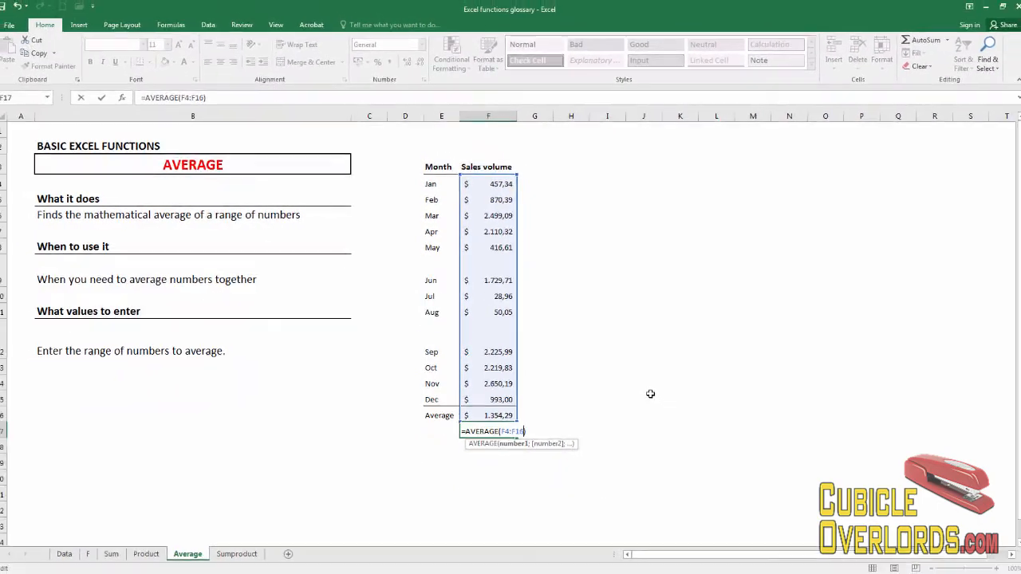
{"action": "key", "text": "BackSpace"}
{"action": "type", "text": "5"}
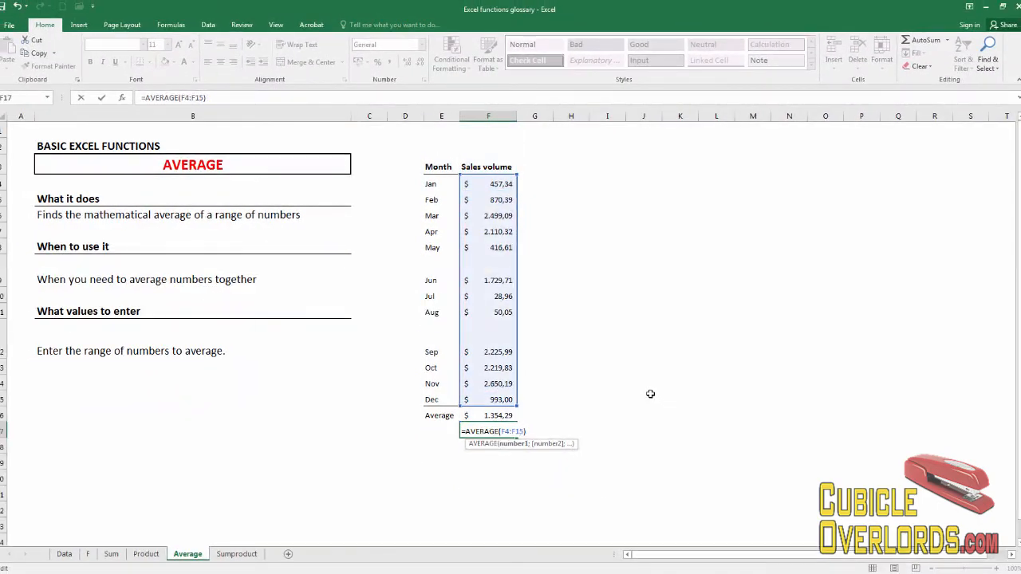
{"action": "key", "text": "Return"}
{"action": "key", "text": "Up"}
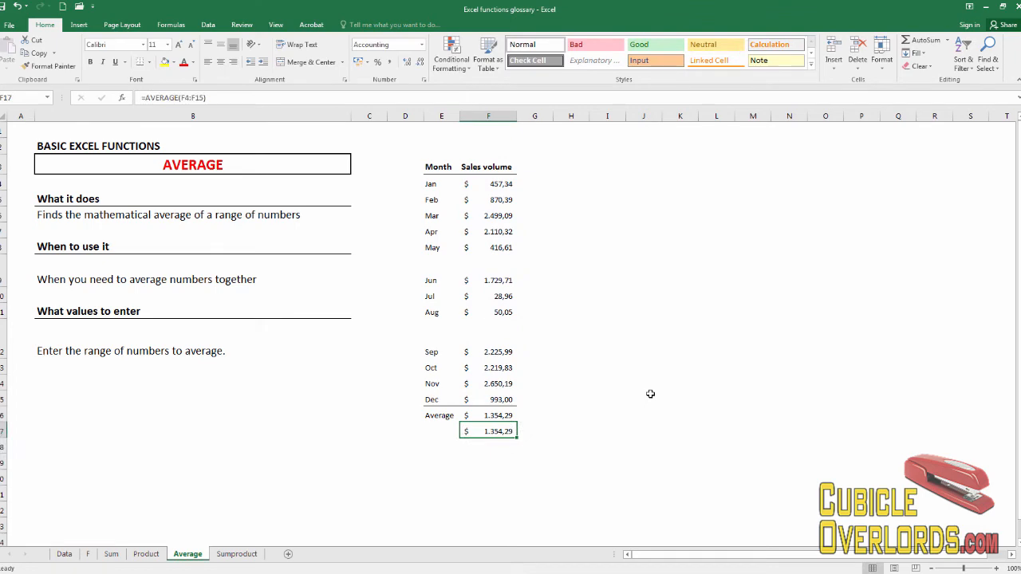
Open the Sumproduct sheet and examine the quantity, unit price and total columns of the item table.
{"action": "left_click", "coordinate": [239, 555]}
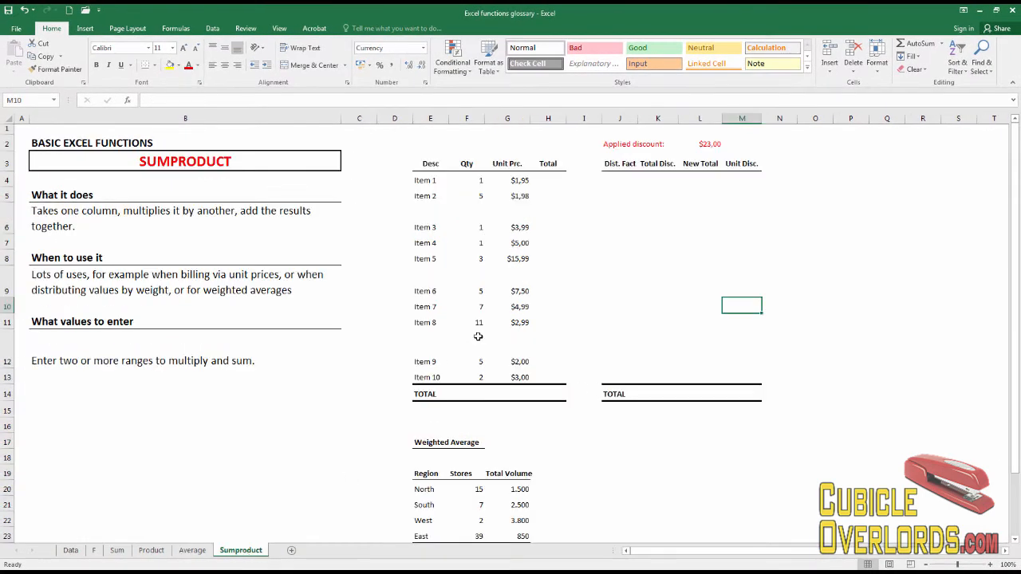
{"action": "left_click", "coordinate": [117, 166]}
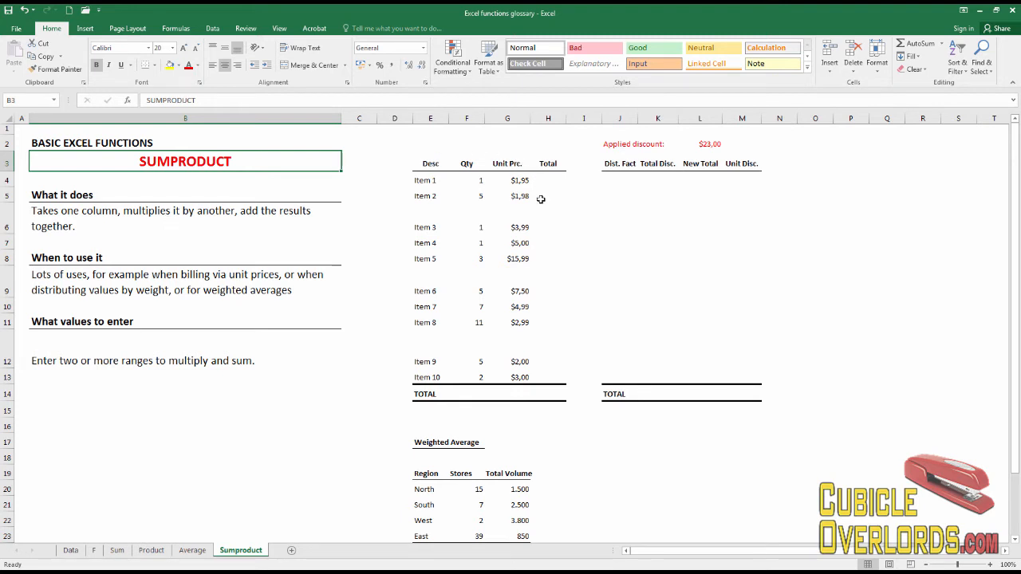
{"action": "left_click", "coordinate": [536, 390]}
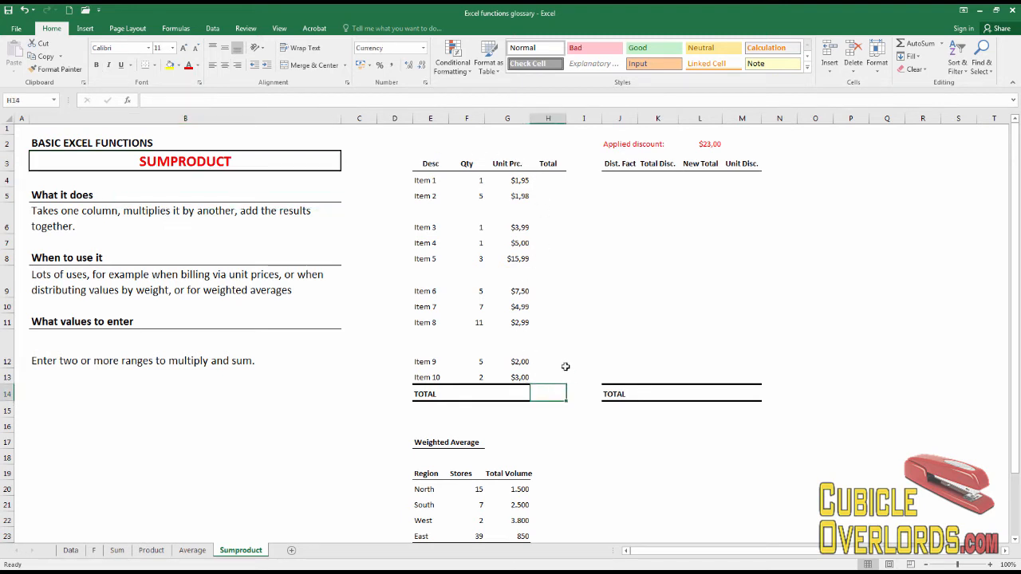
{"action": "left_click", "coordinate": [479, 177]}
{"action": "left_click", "coordinate": [533, 175]}
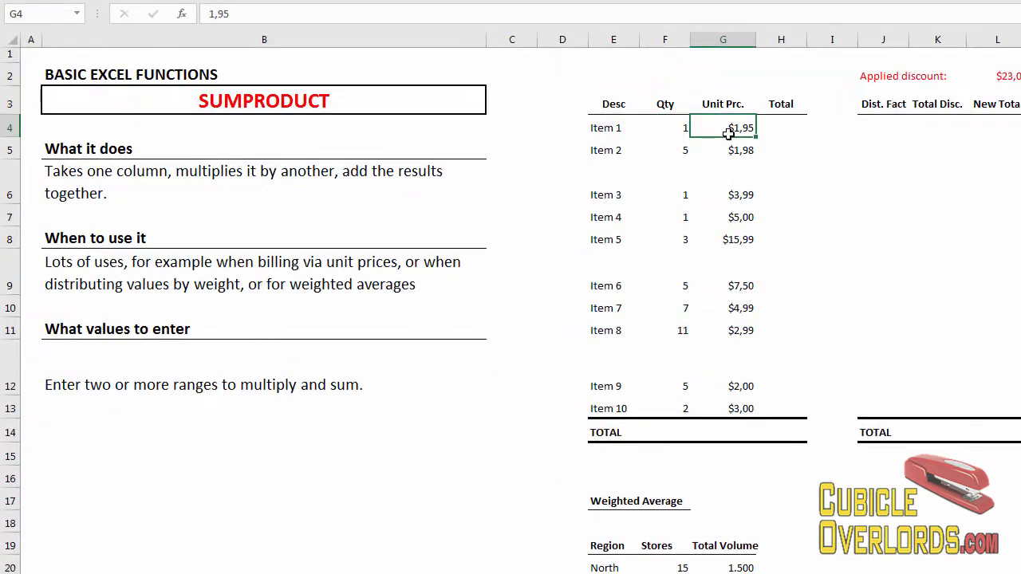
{"action": "left_click", "coordinate": [784, 125]}
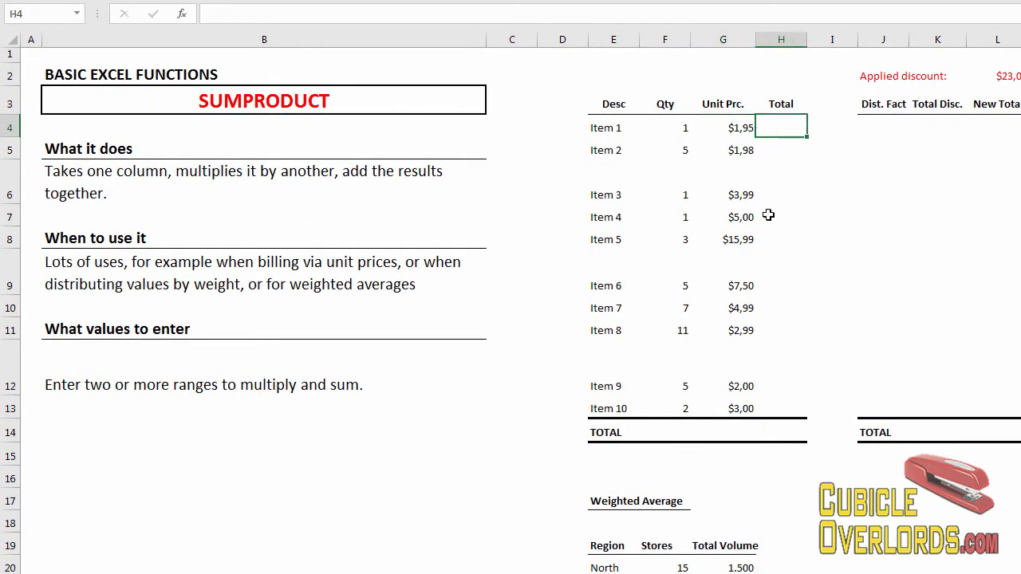
{"action": "left_click", "coordinate": [784, 427]}
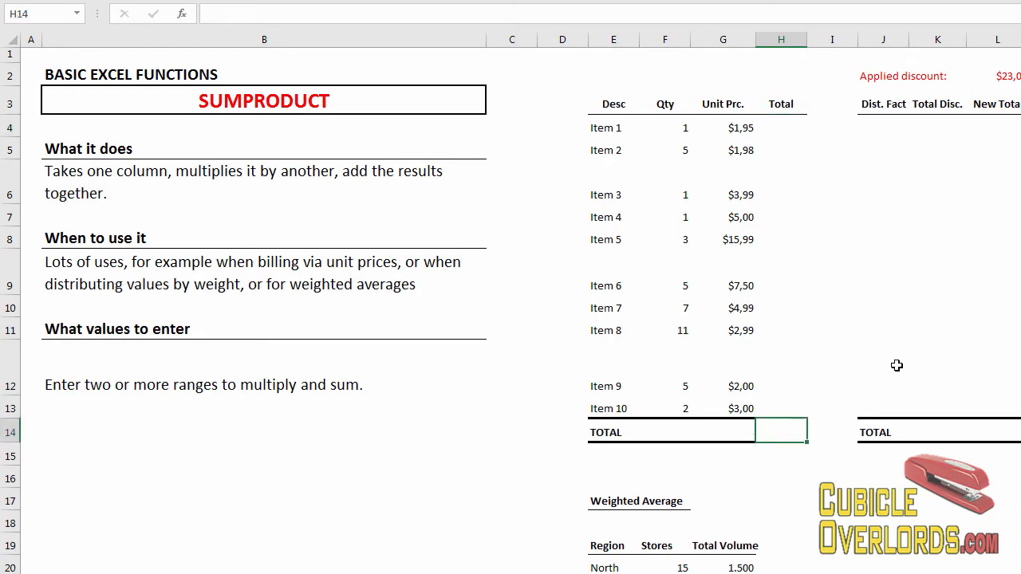
{"action": "left_click", "coordinate": [206, 112]}
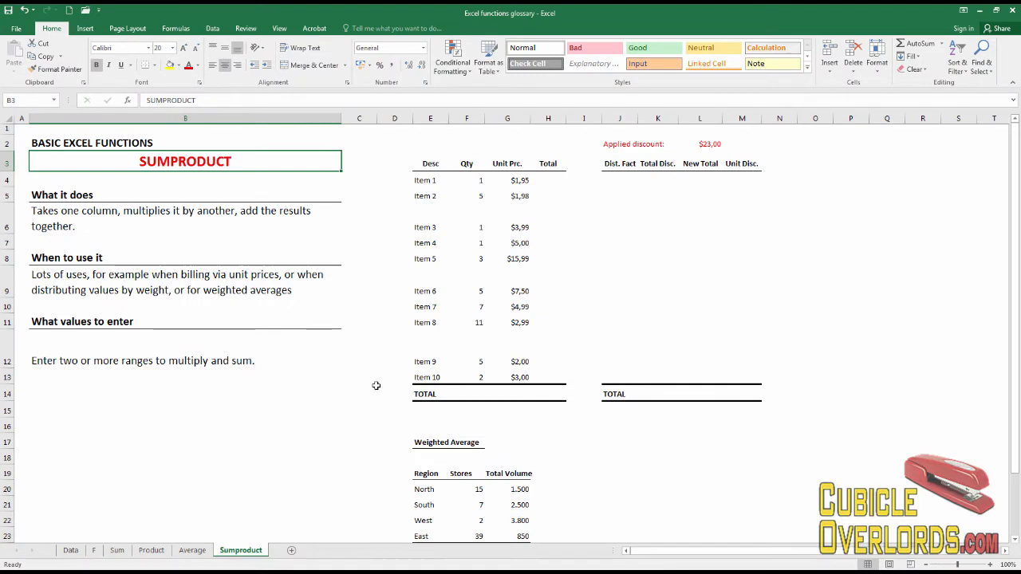
{"action": "left_click", "coordinate": [443, 177]}
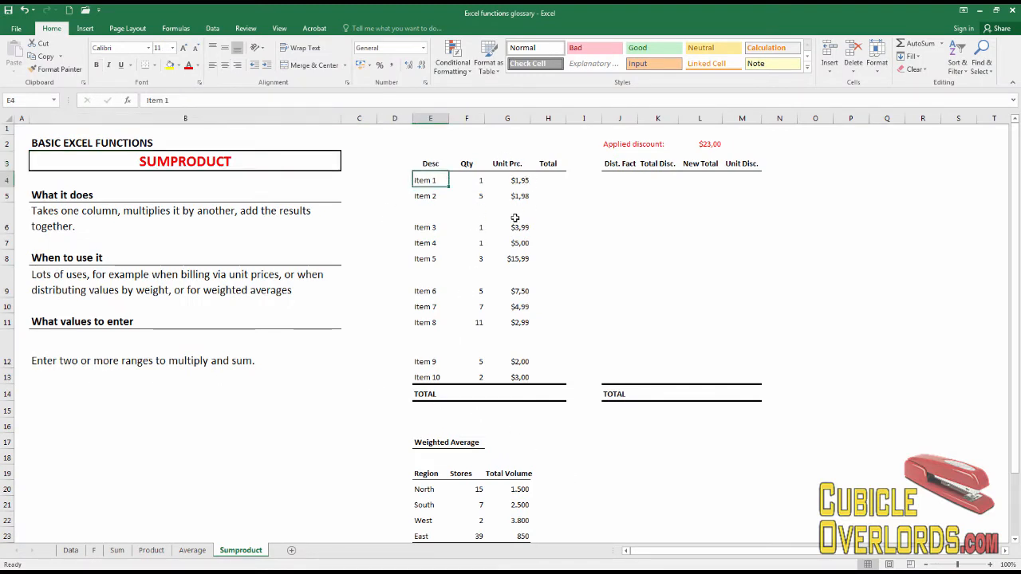
{"action": "left_click", "coordinate": [479, 193]}
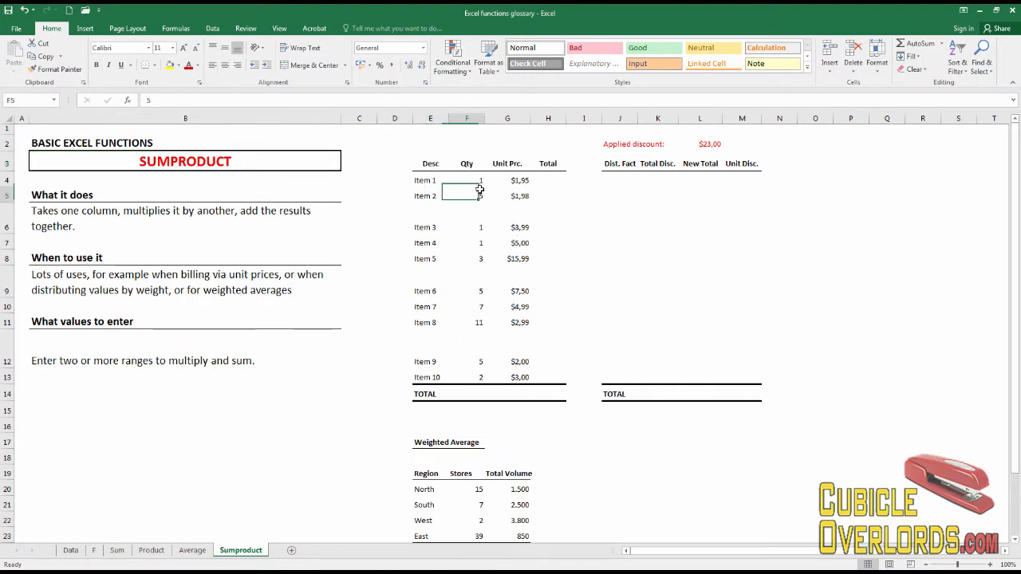
Enter =G4*F4 in H4 to multiply Item 1's unit price by its quantity.
{"action": "left_click", "coordinate": [554, 179]}
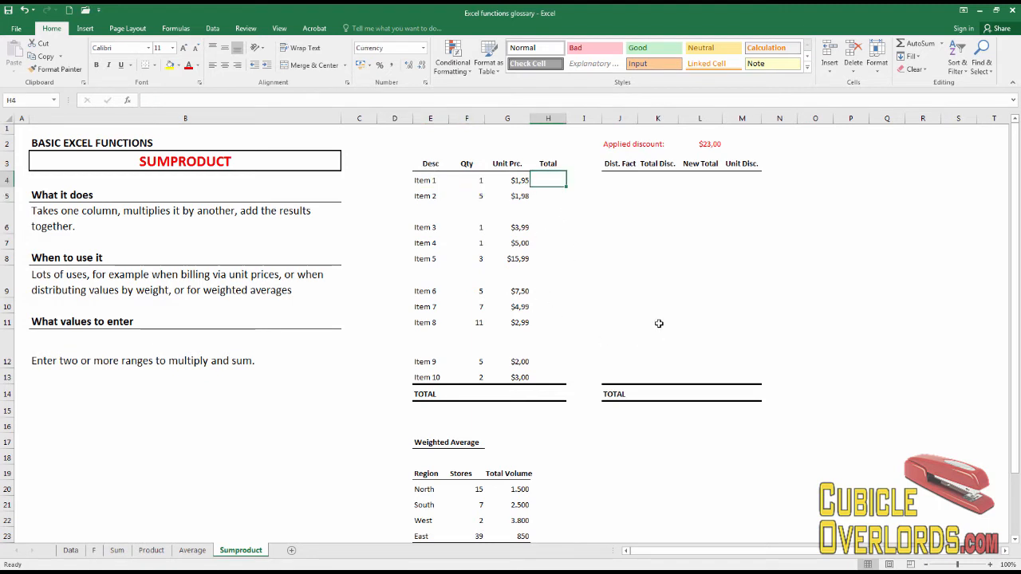
{"action": "type", "text": "="}
{"action": "key", "text": "Left"}
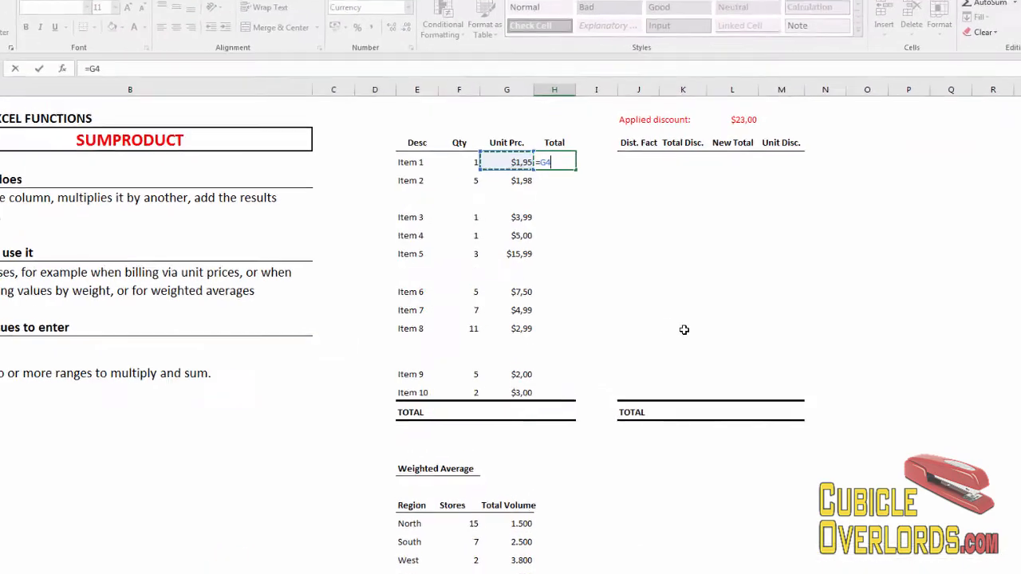
{"action": "type", "text": "*"}
{"action": "key", "text": "Left"}
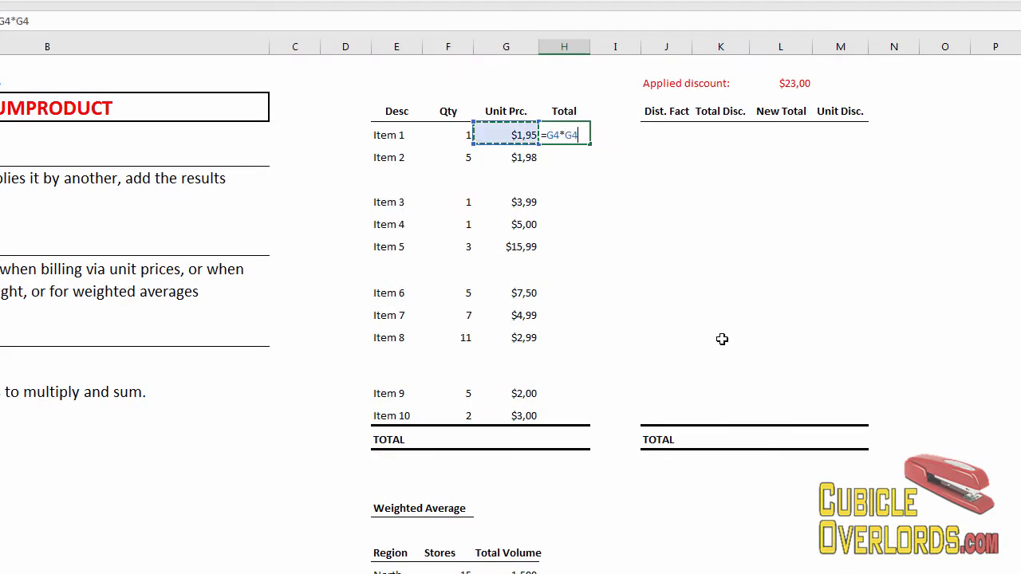
{"action": "key", "text": "Left"}
{"action": "key", "text": "Return"}
Copy the Item 1 total formula from H4 to H5:H13 for the remaining items.
{"action": "key", "text": "Up"}
{"action": "key", "text": "ctrl+c"}
{"action": "key", "text": "Down"}
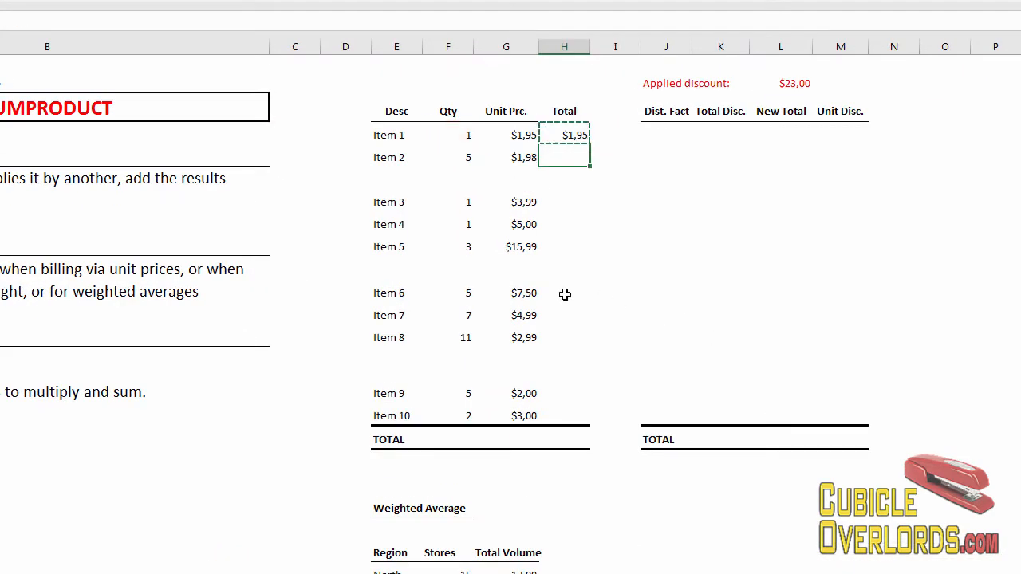
{"action": "left_click", "coordinate": [571, 414], "text": "shift"}
{"action": "key", "text": "ctrl+v"}
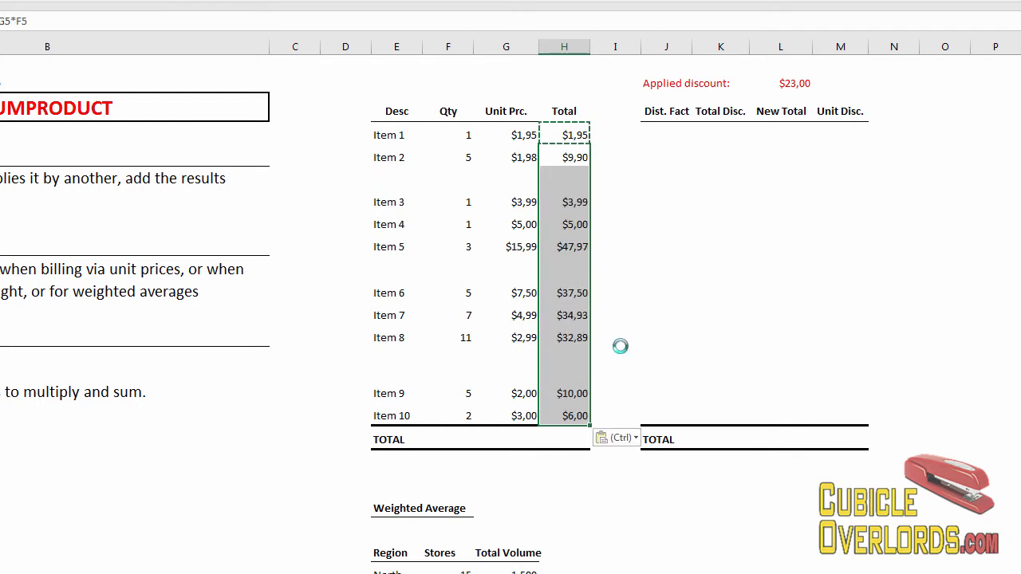
{"action": "left_click", "coordinate": [576, 312]}
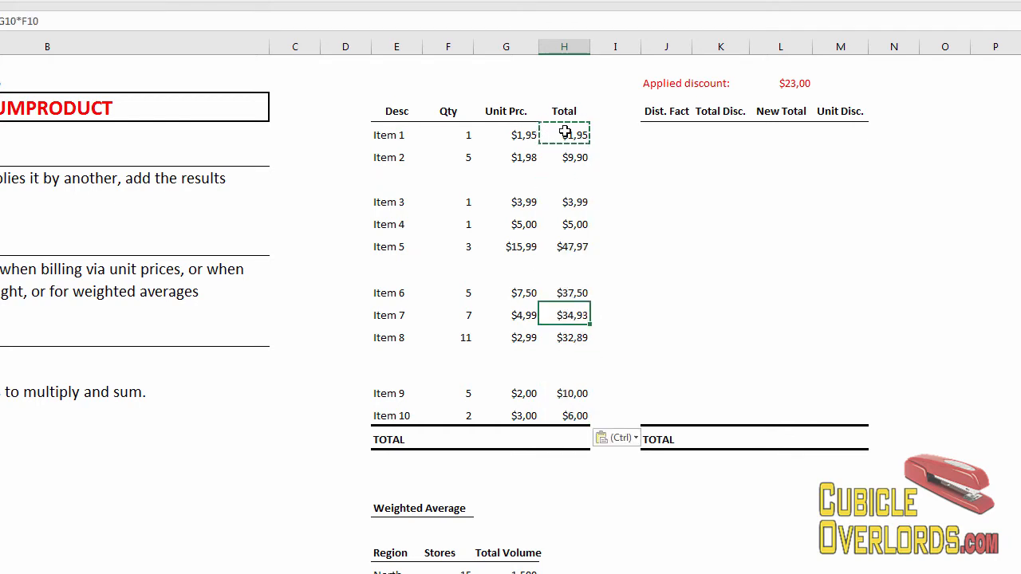
Enter =SUM(H4:H13) in the TOTAL cell H14 to add up the item totals.
{"action": "left_click", "coordinate": [568, 442]}
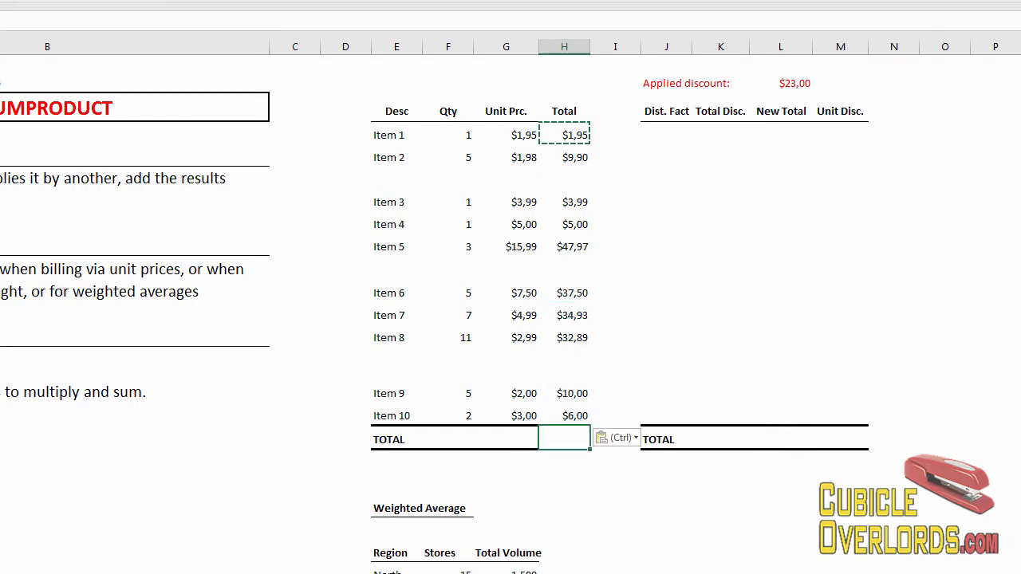
{"action": "key", "text": "alt+equal"}
{"action": "key", "text": "Return"}
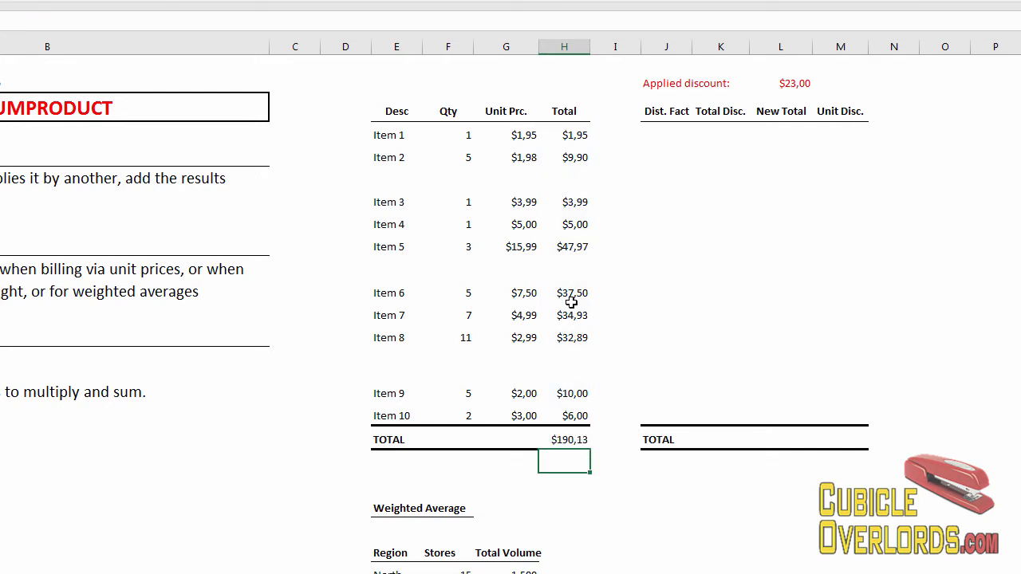
{"action": "left_click", "coordinate": [571, 437]}
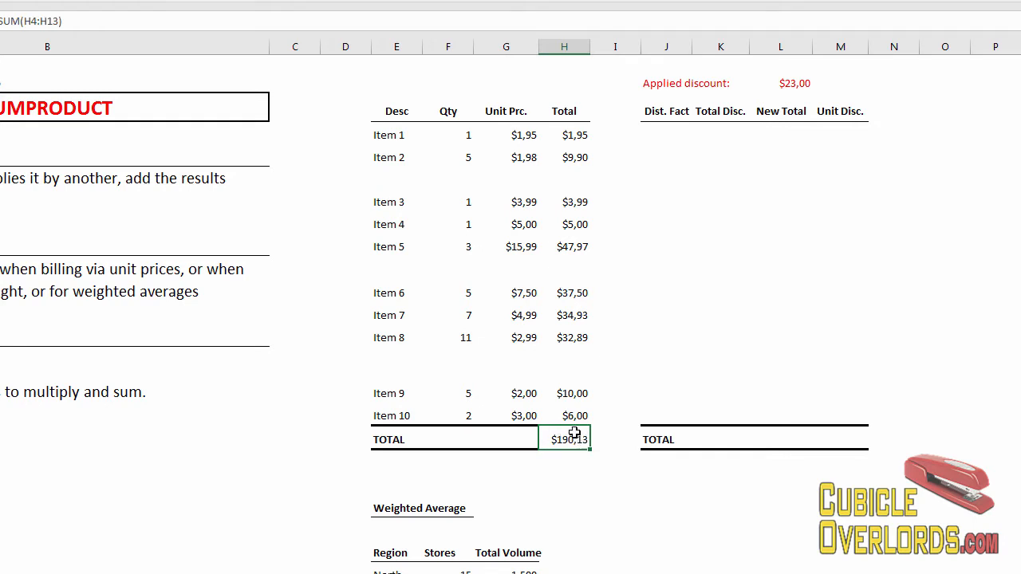
Enter =SUMPRODUCT(F4:F13;G4:G13) in H15, below the TOTAL cell, to multiply quantities by unit prices and add them up.
{"action": "left_click", "coordinate": [574, 461]}
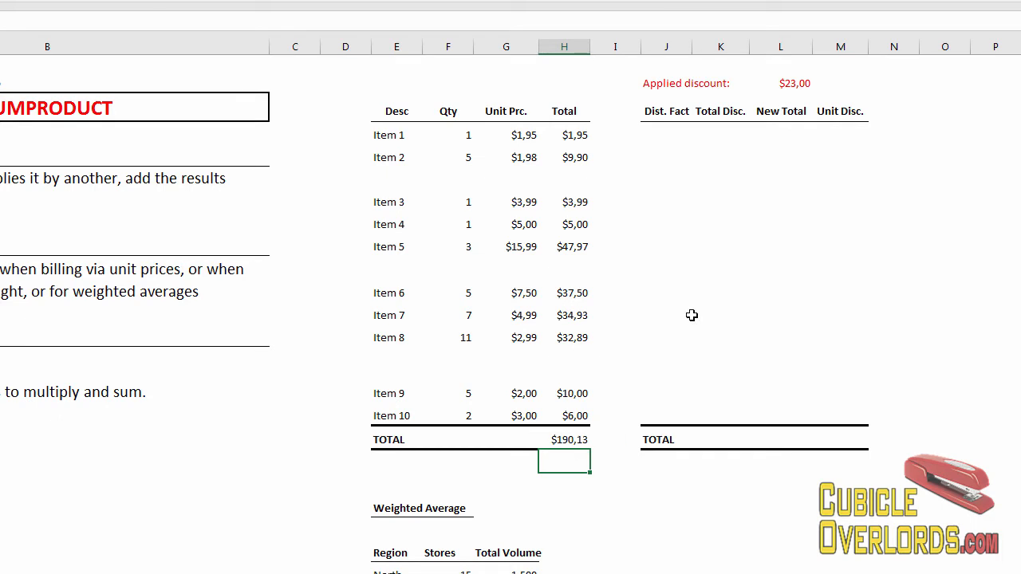
{"action": "type", "text": "=sumpro"}
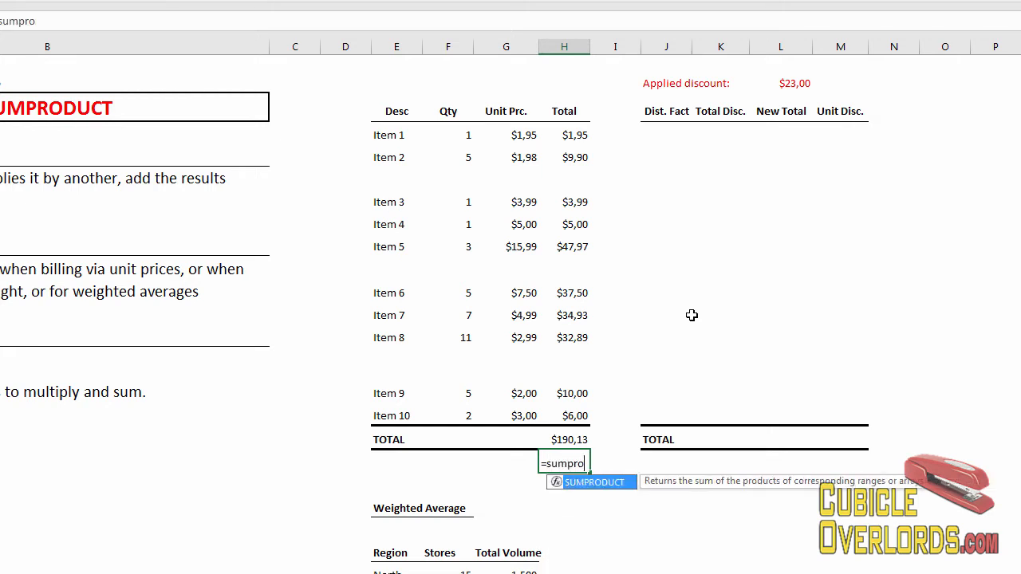
{"action": "key", "text": "Tab"}
{"action": "left_click", "coordinate": [459, 135]}
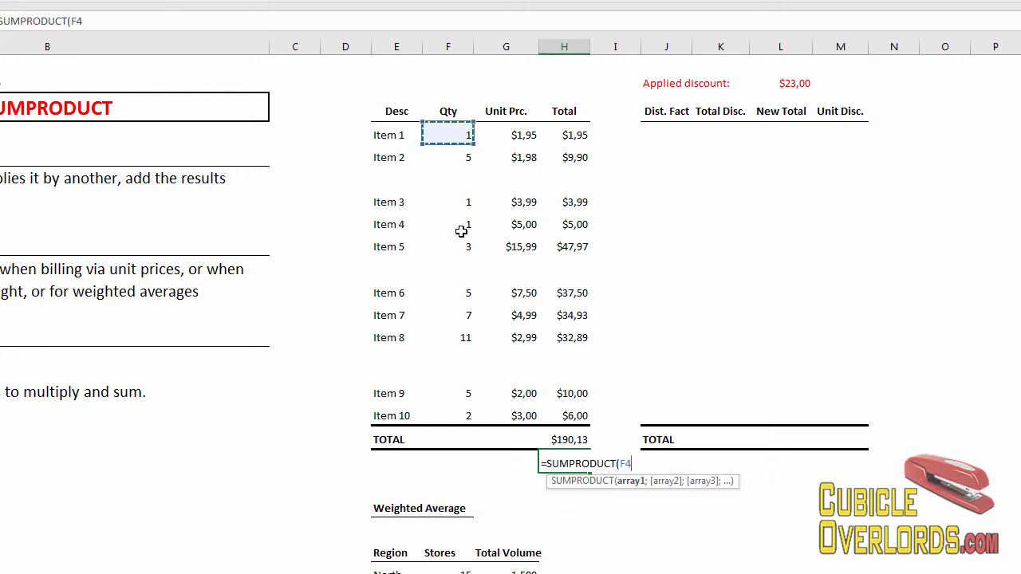
{"action": "left_click", "coordinate": [464, 416], "text": "shift"}
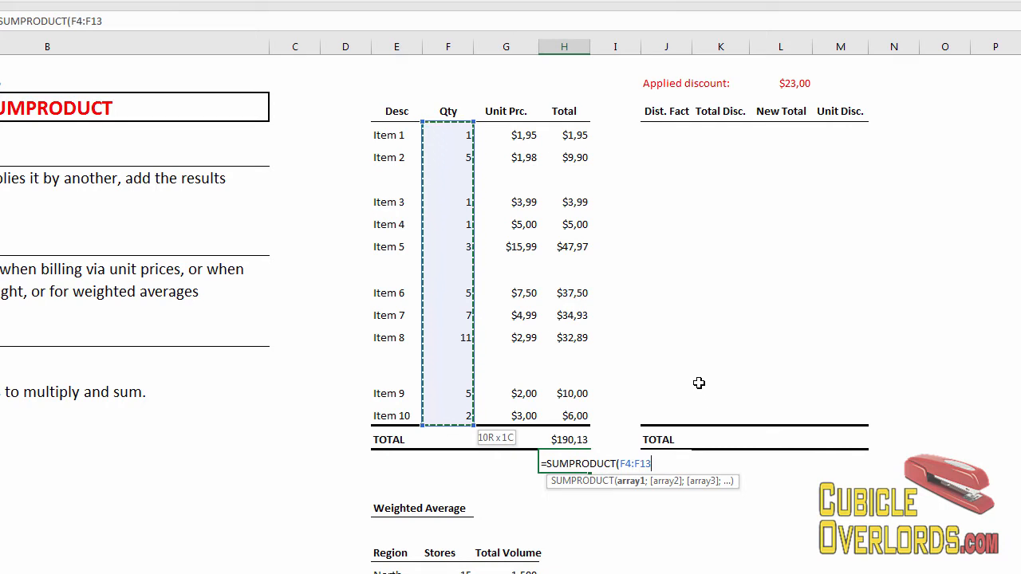
{"action": "type", "text": ";"}
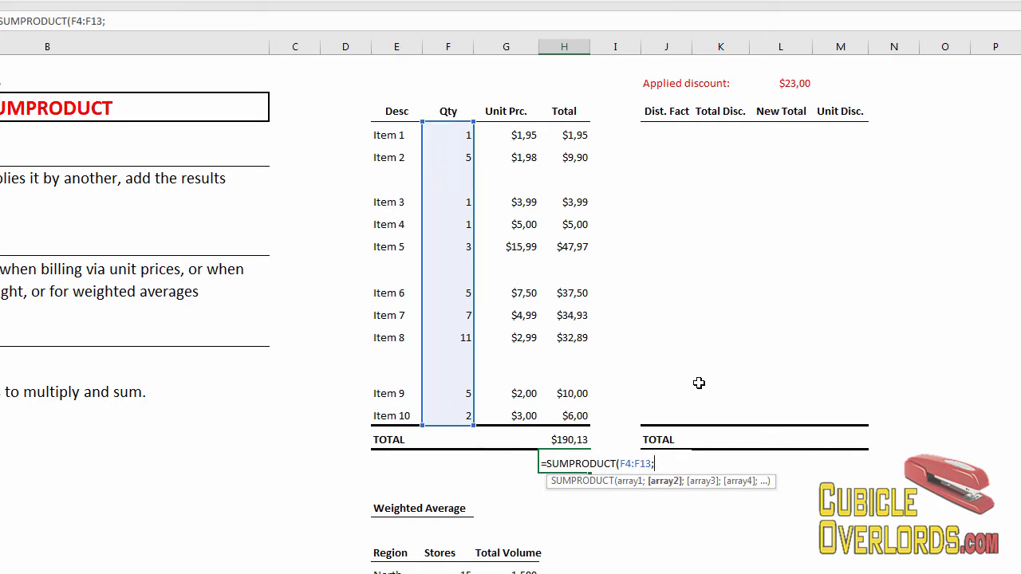
{"action": "left_click", "coordinate": [523, 134]}
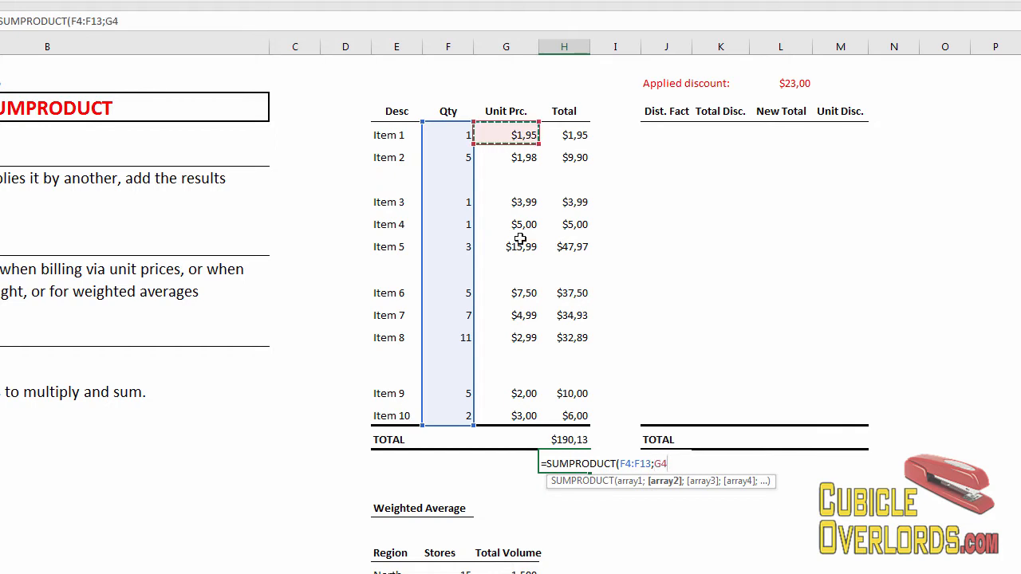
{"action": "left_click_drag", "start_coordinate": [514, 415], "coordinate": [515, 416]}
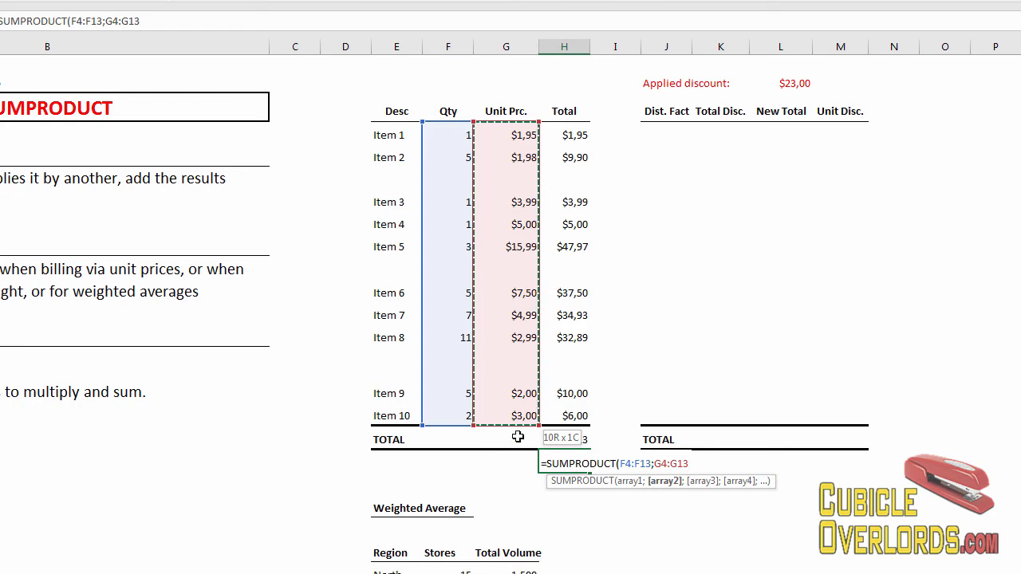
{"action": "left_click_drag", "start_coordinate": [518, 437], "coordinate": [517, 442]}
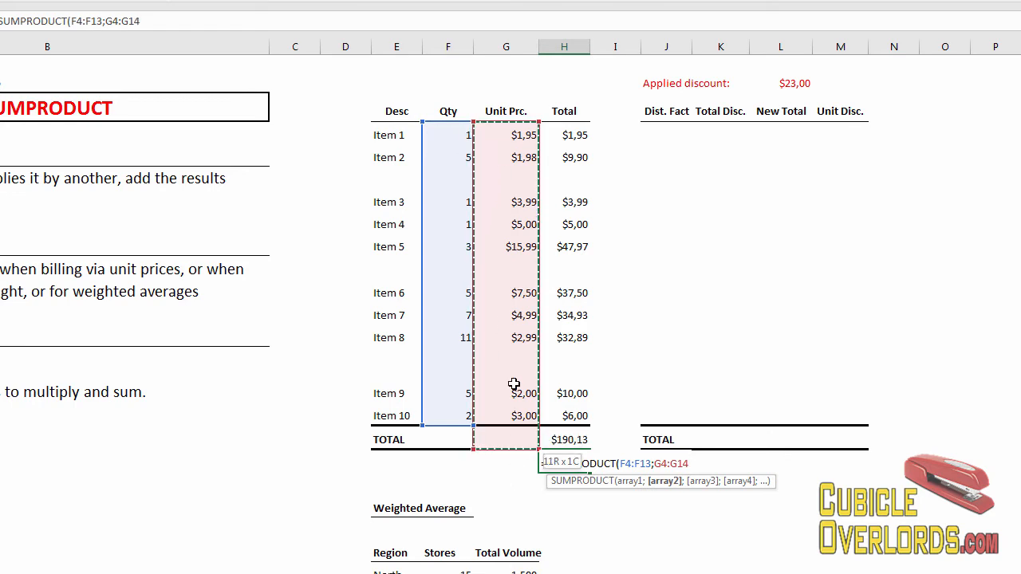
{"action": "left_click_drag", "start_coordinate": [514, 389], "coordinate": [516, 396]}
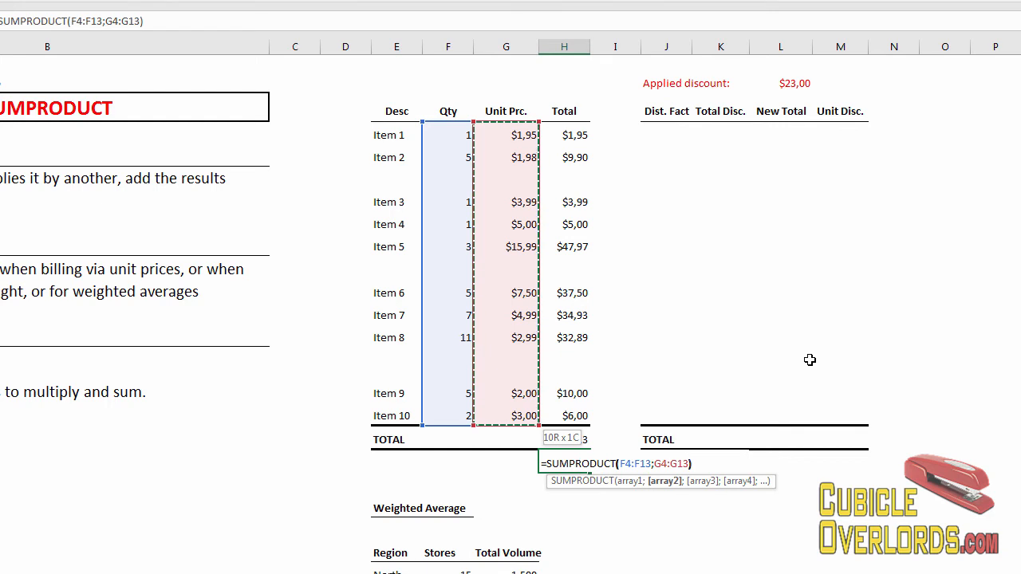
{"action": "key", "text": "Return"}
Compare the SUMPRODUCT formula in H15 with the SUM formula in H14 and the Item 1 multiplication in H4.
{"action": "left_click", "coordinate": [552, 468]}
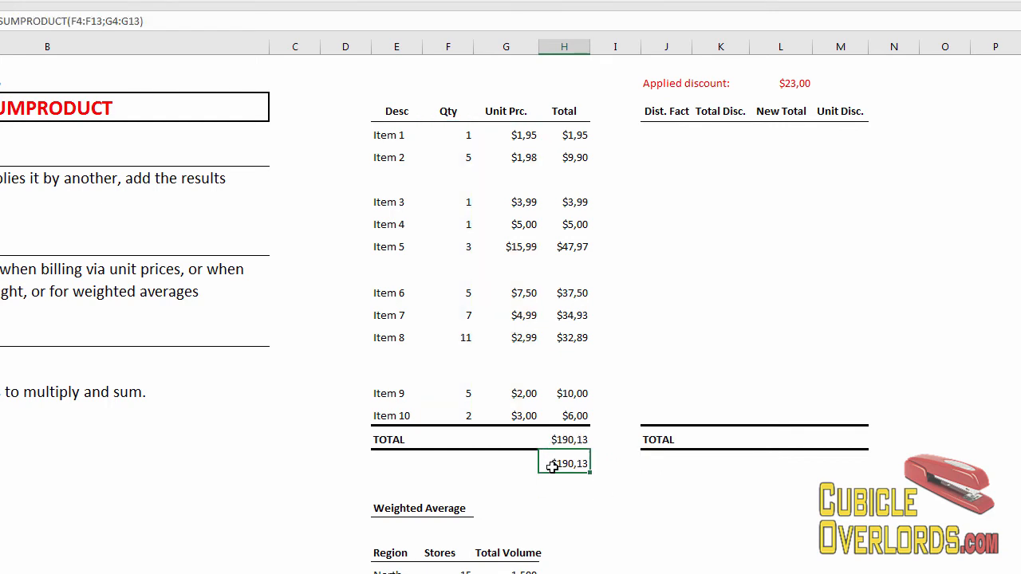
{"action": "left_click", "coordinate": [559, 440]}
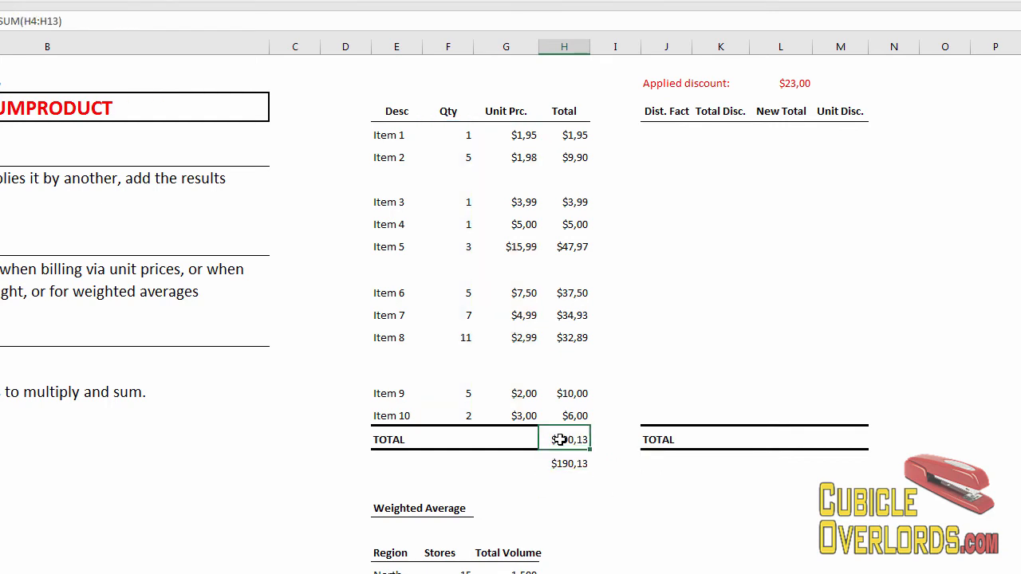
{"action": "left_click", "coordinate": [569, 138]}
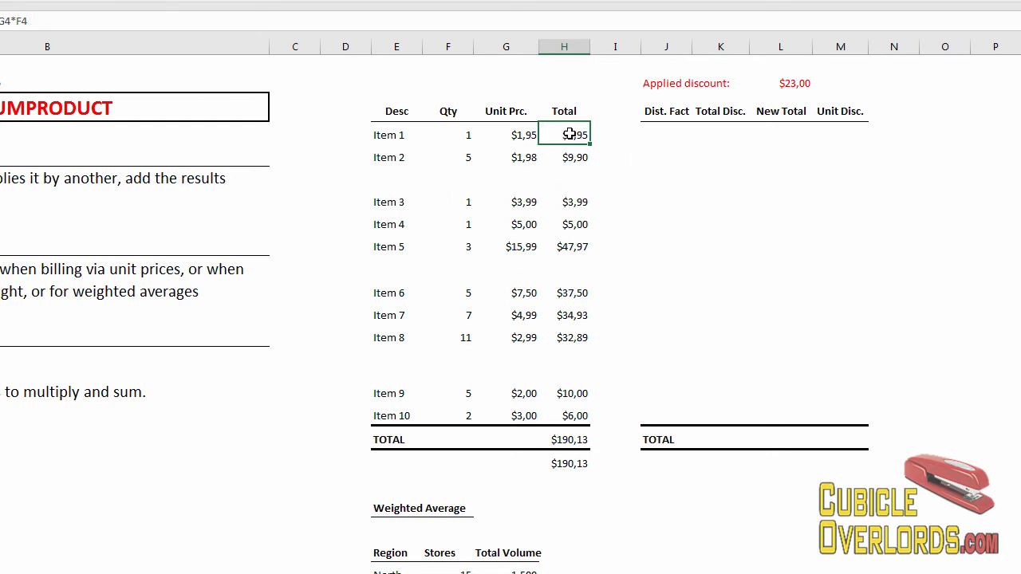
{"action": "left_click", "coordinate": [569, 466]}
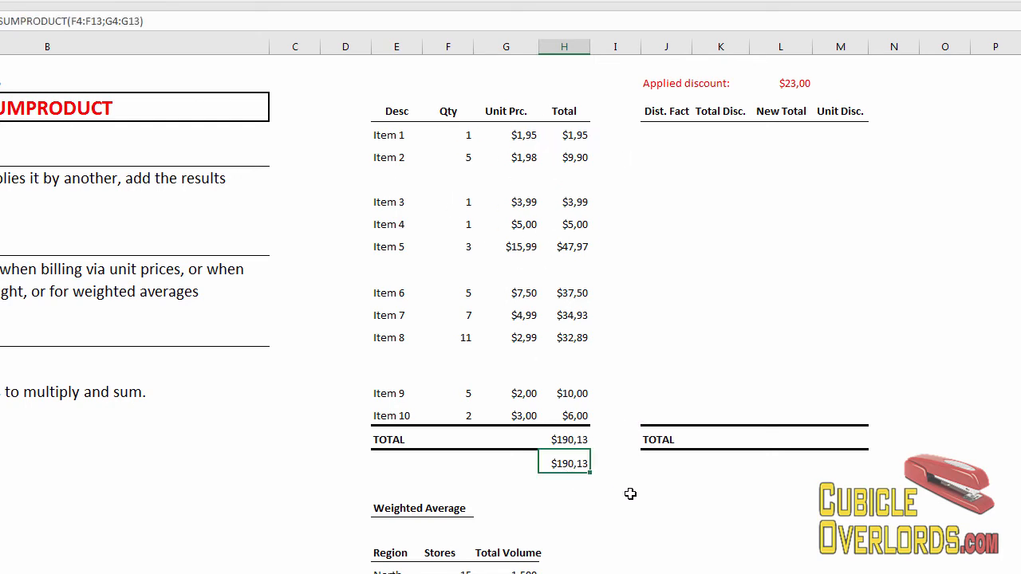
{"action": "left_click", "coordinate": [580, 138]}
{"action": "double_click", "coordinate": [580, 137]}
{"action": "key", "text": "Escape"}
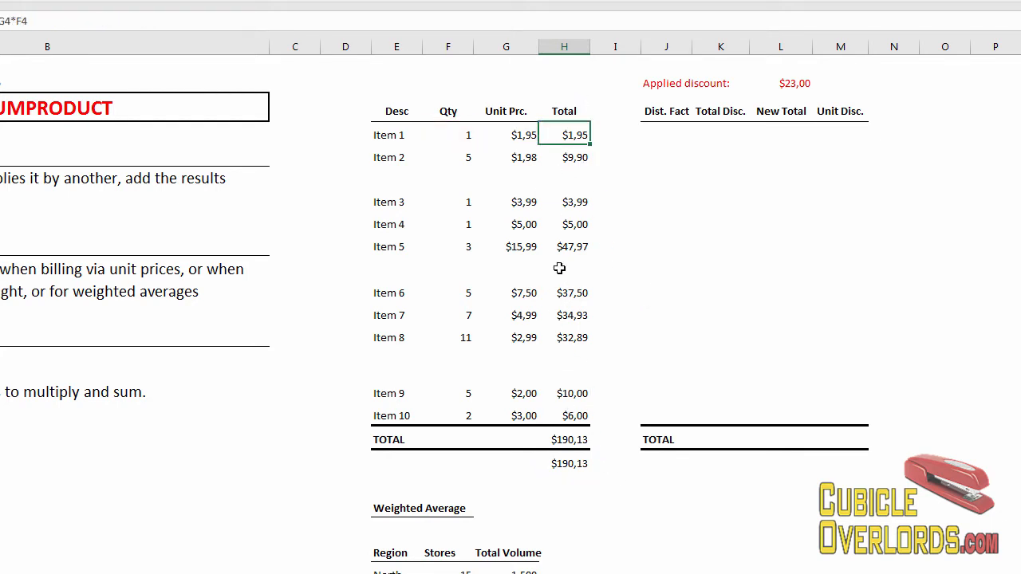
{"action": "left_click", "coordinate": [582, 469]}
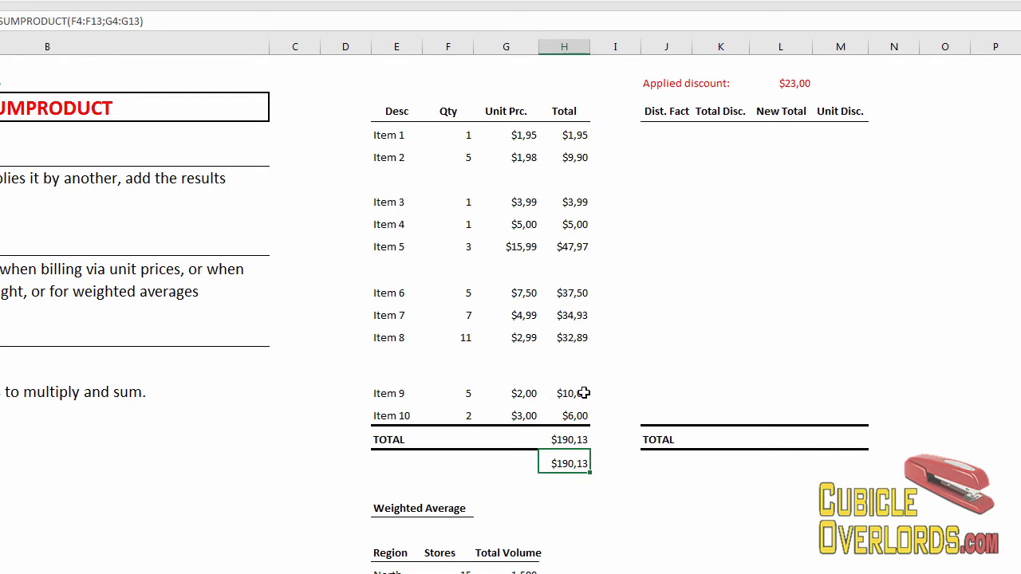
Examine the discount table, the applied discount in L2 and the item totals in H4:H13 over which it is distributed.
{"action": "left_click", "coordinate": [733, 293]}
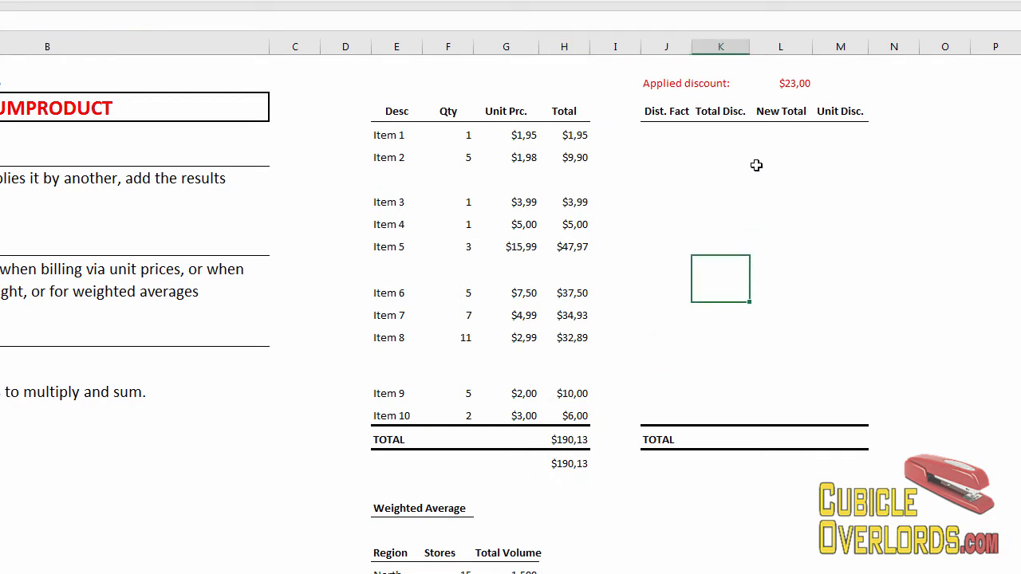
{"action": "left_click", "coordinate": [566, 143]}
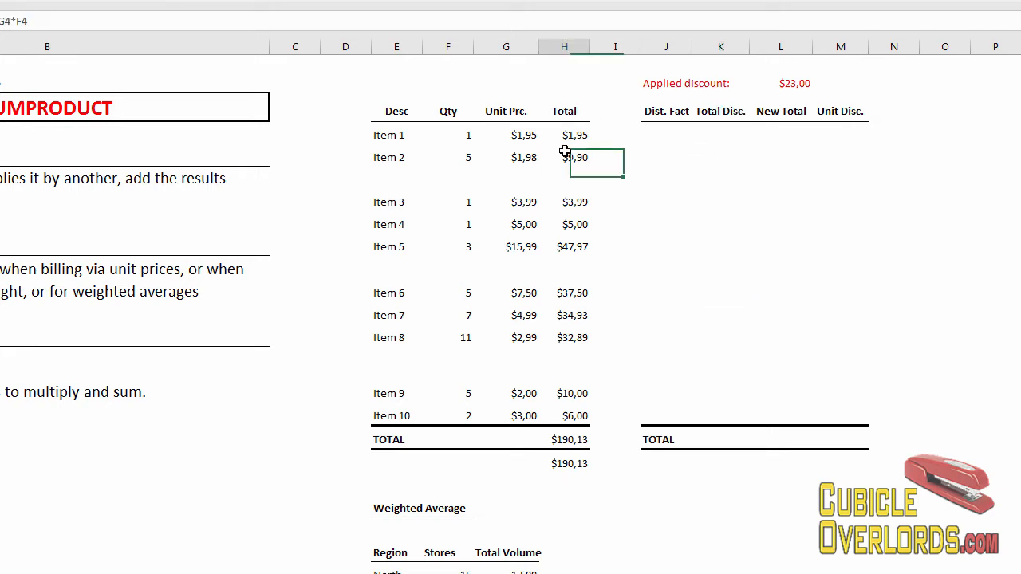
{"action": "left_click", "coordinate": [560, 441]}
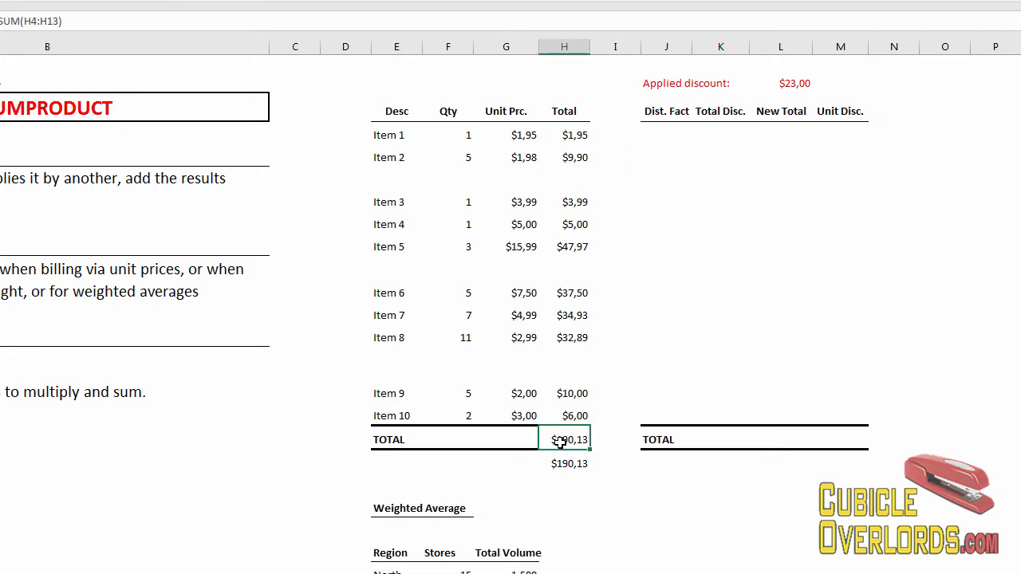
{"action": "left_click", "coordinate": [796, 86]}
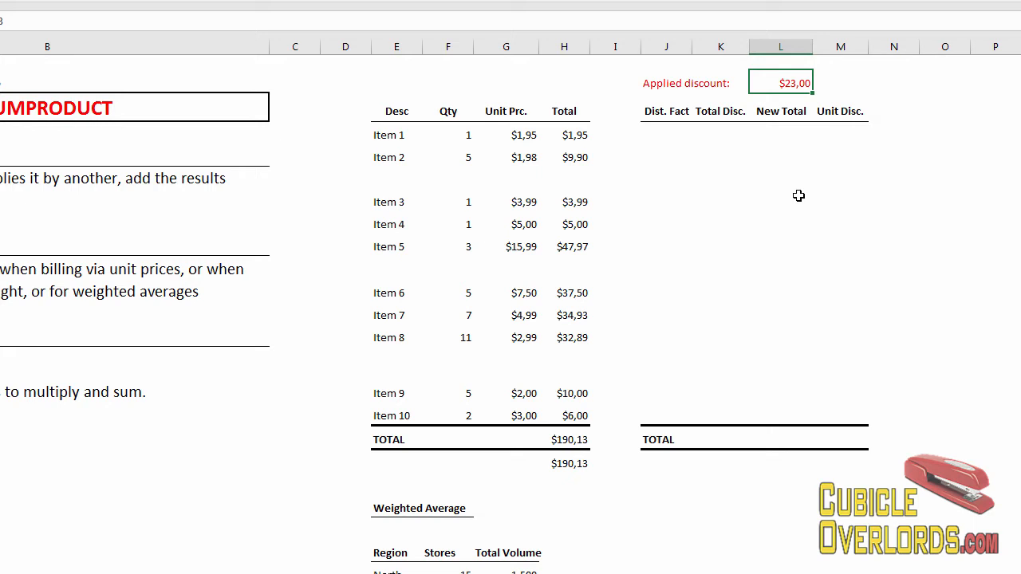
{"action": "left_click", "coordinate": [665, 132]}
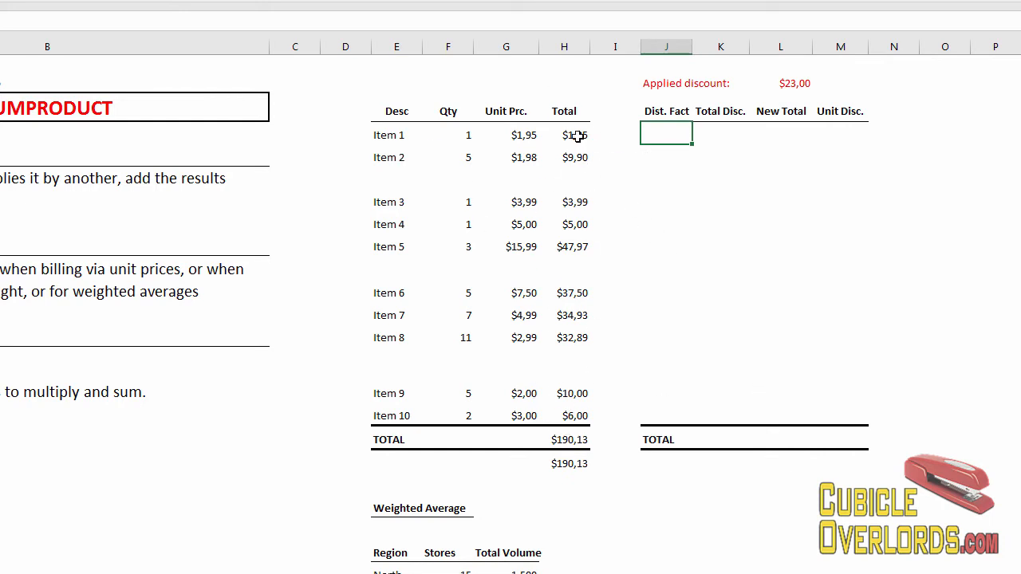
{"action": "left_click_drag", "start_coordinate": [577, 135], "coordinate": [574, 416]}
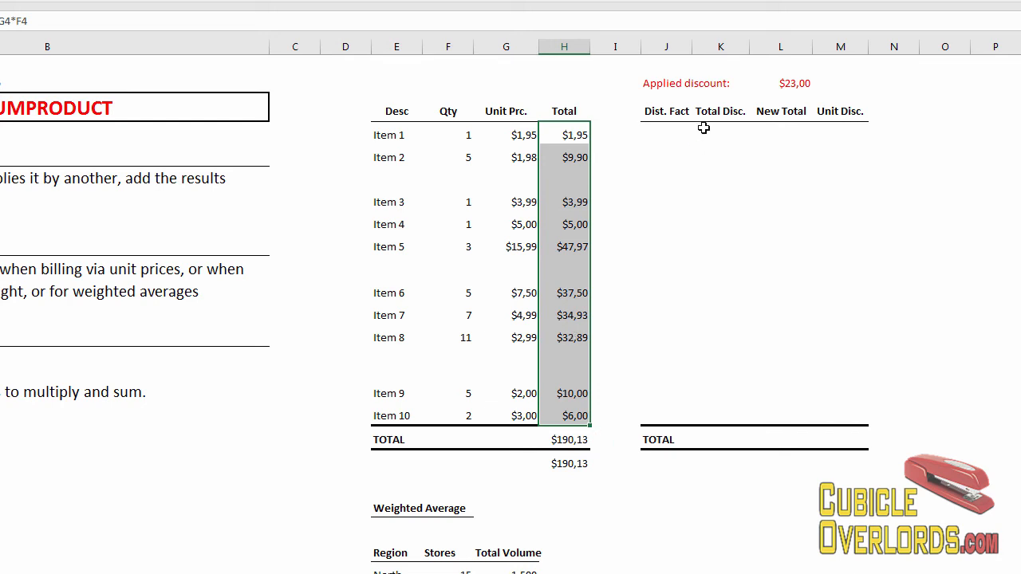
Enter =H4/$H$14 in J4 as Item 1's distribution factor, with an absolute reference to the grand total.
{"action": "left_click", "coordinate": [678, 133]}
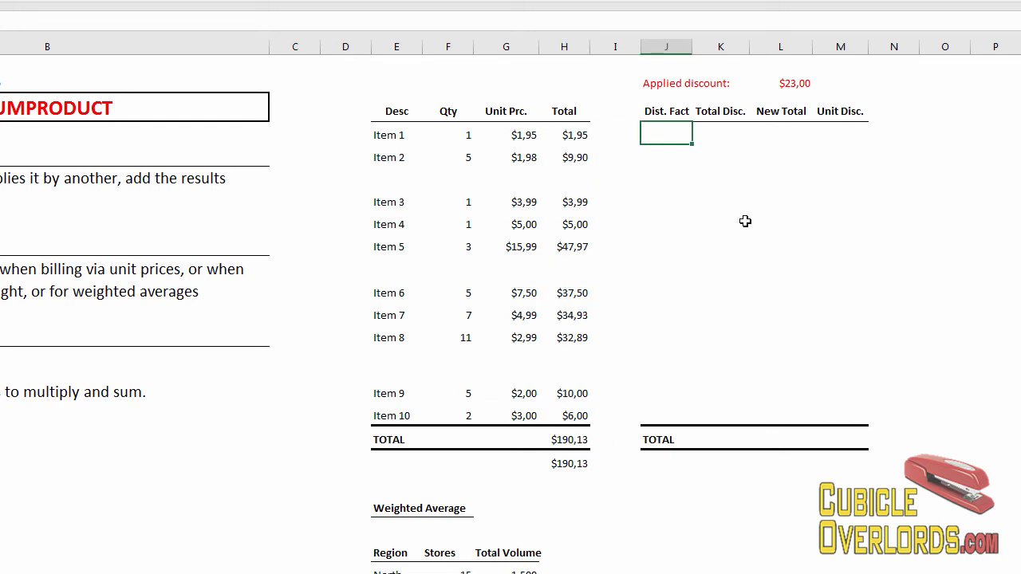
{"action": "type", "text": "="}
{"action": "left_click", "coordinate": [585, 134]}
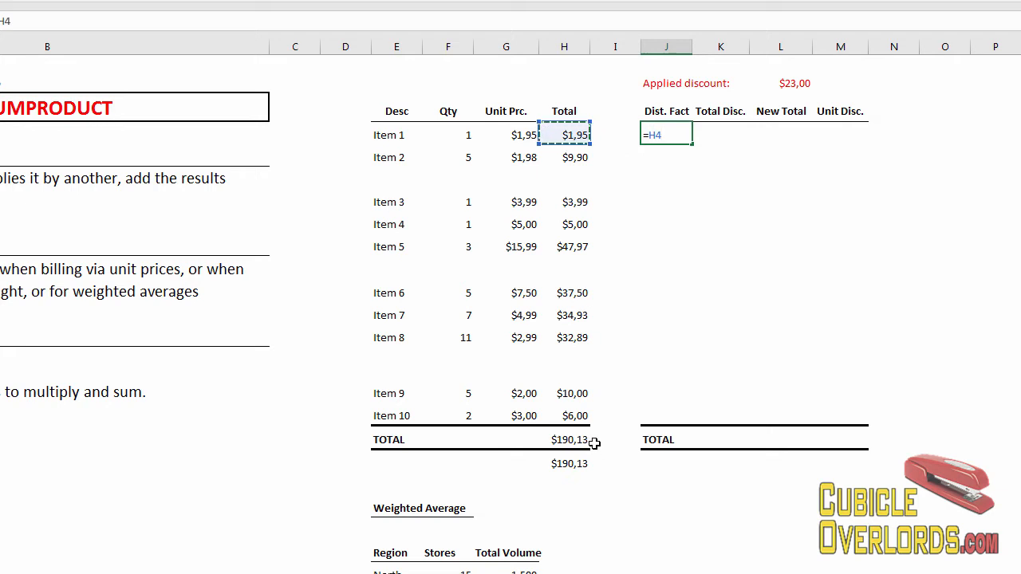
{"action": "type", "text": "/"}
{"action": "left_click", "coordinate": [568, 443]}
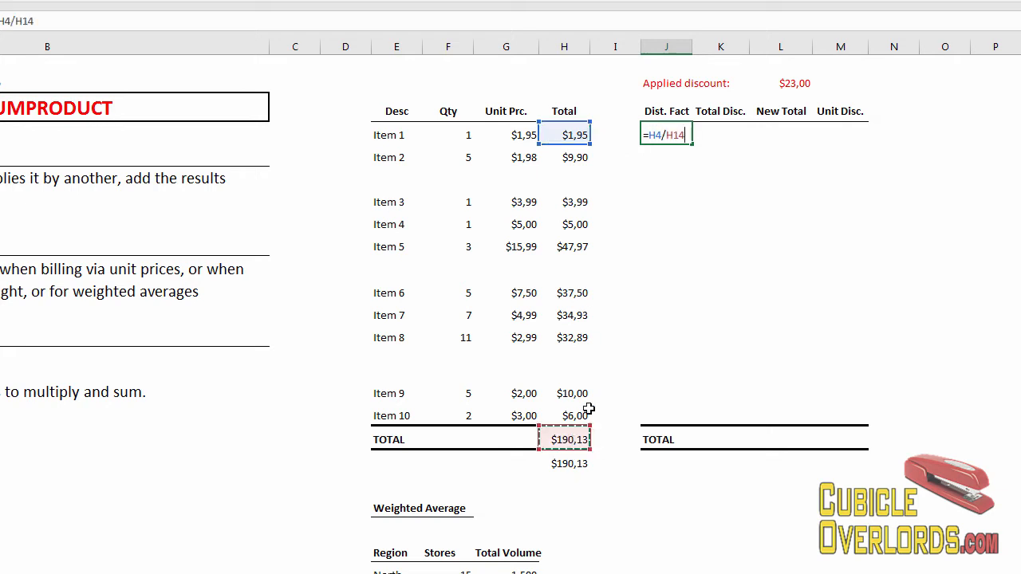
{"action": "key", "text": "F4"}
{"action": "left_click_drag", "start_coordinate": [667, 136], "coordinate": [697, 136]}
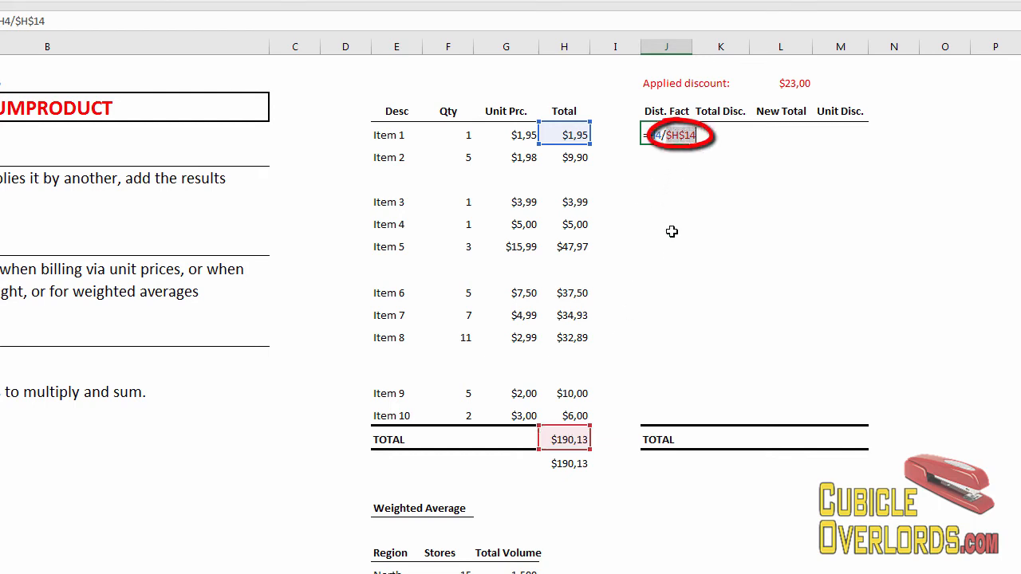
{"action": "key", "text": "Return"}
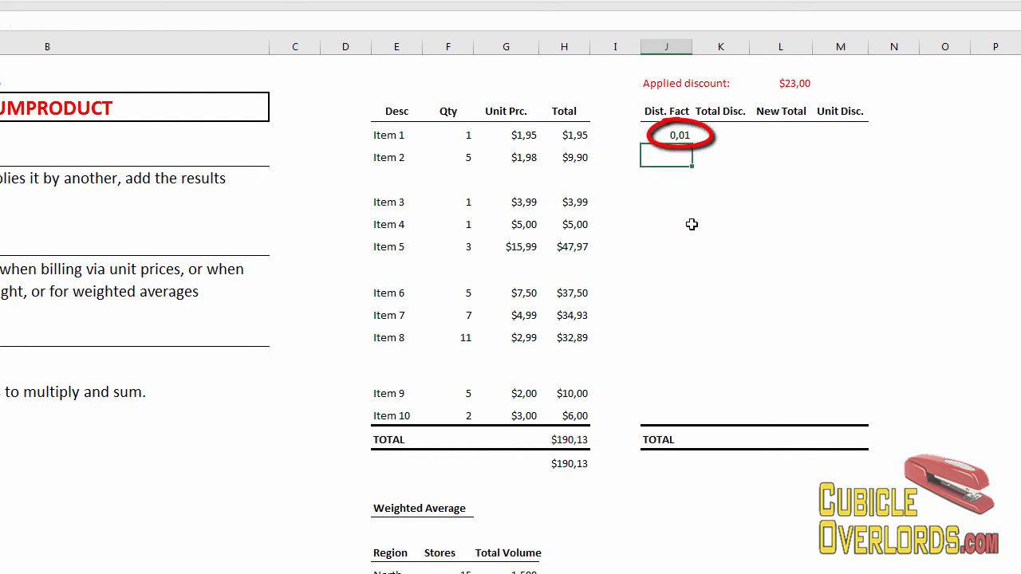
Copy the distribution factor formula from J4 to J5:J13 and format J4:J13 as percentages with one decimal.
{"action": "left_click", "coordinate": [689, 136]}
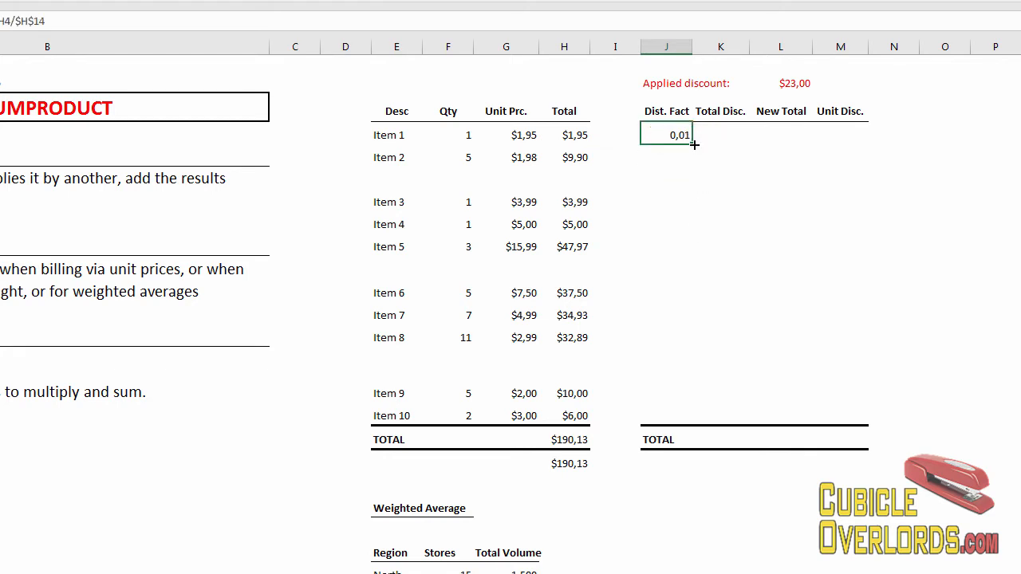
{"action": "left_click_drag", "start_coordinate": [694, 145], "coordinate": [686, 417]}
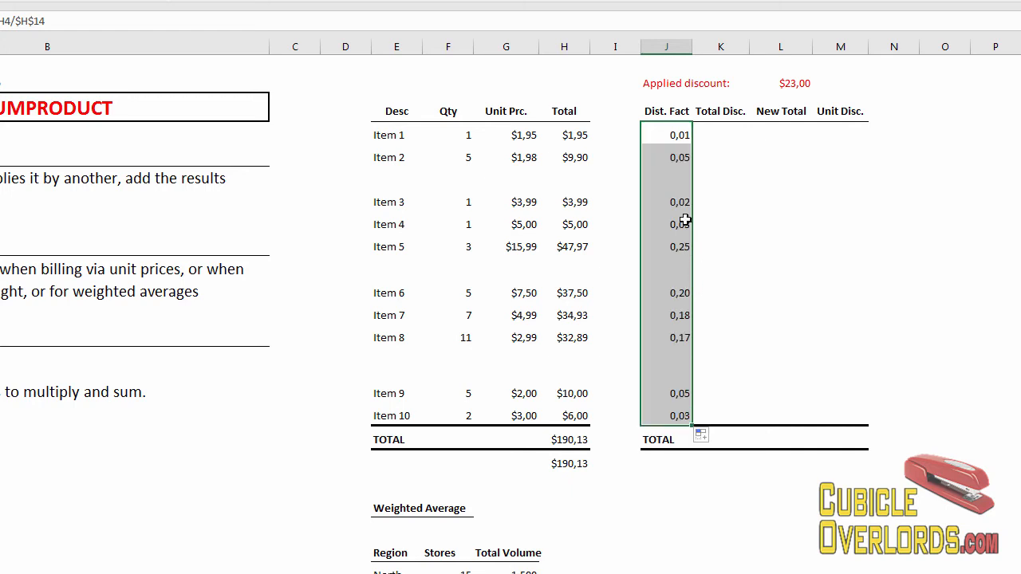
{"action": "key", "text": "ctrl+shift+5"}
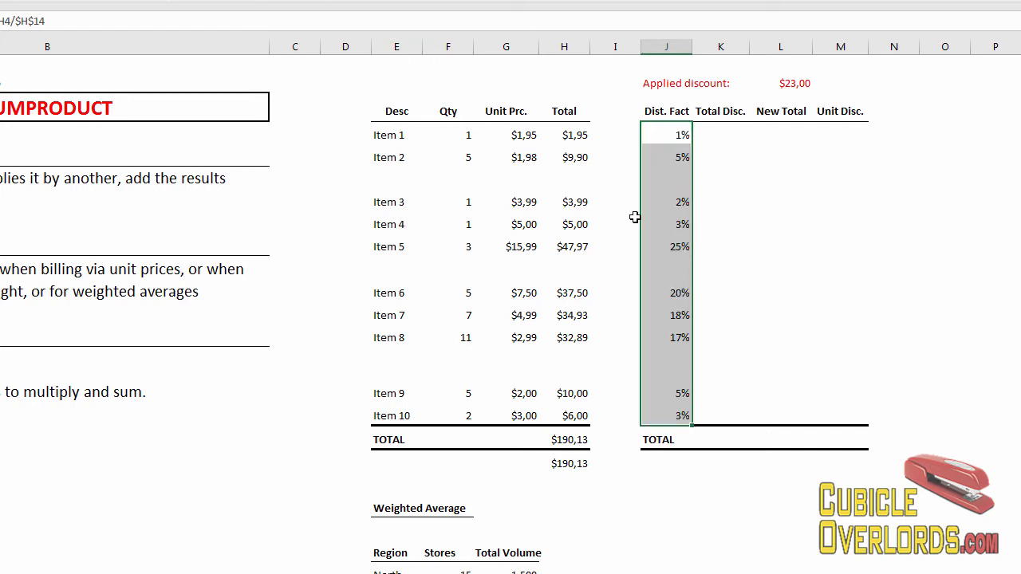
{"action": "left_click", "coordinate": [370, 1]}
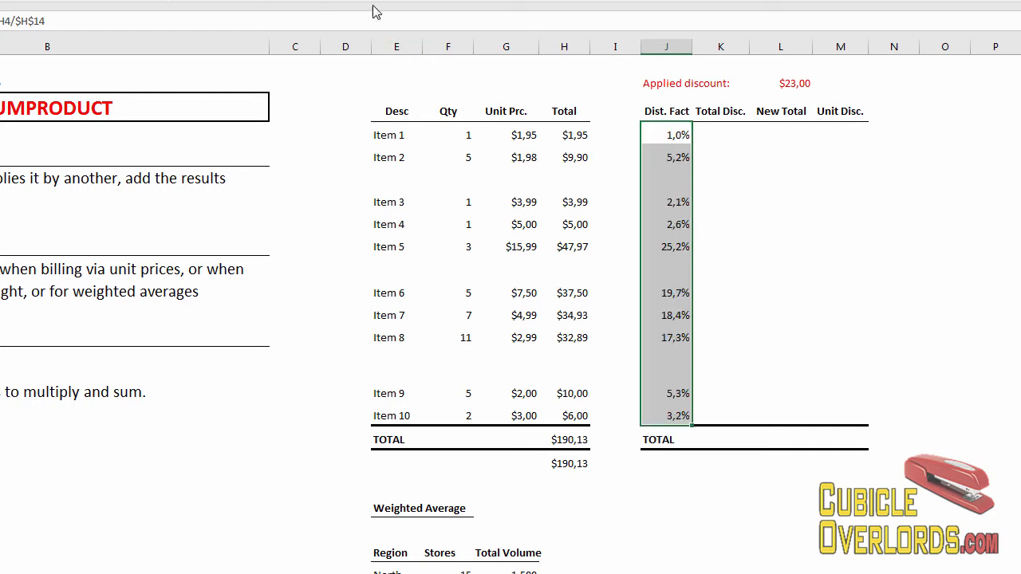
{"action": "left_click", "coordinate": [759, 237]}
Check the sum of the distribution factors in J4:J13.
{"action": "left_click_drag", "start_coordinate": [670, 135], "coordinate": [654, 421]}
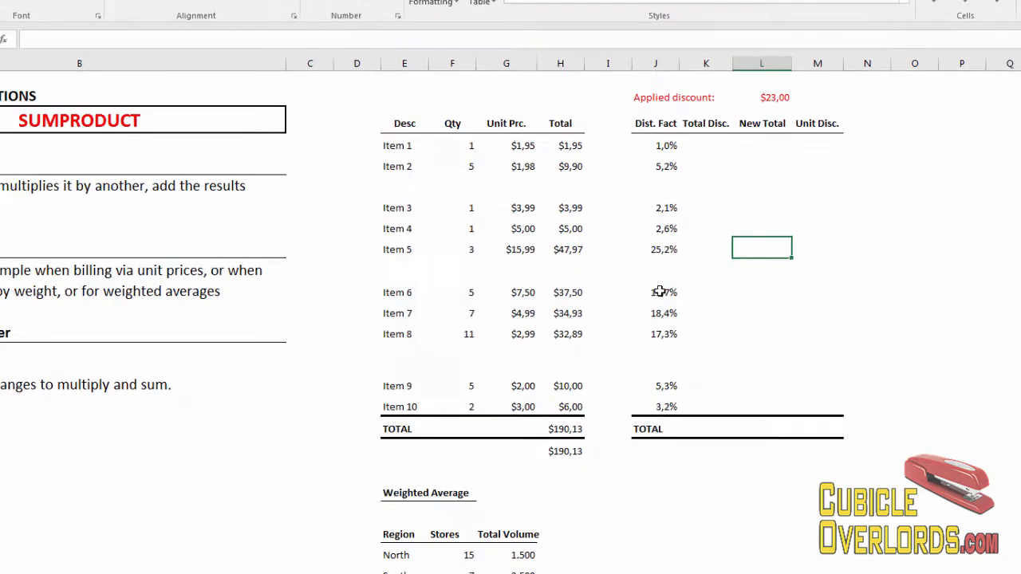
{"action": "left_click_drag", "start_coordinate": [611, 380], "coordinate": [611, 381]}
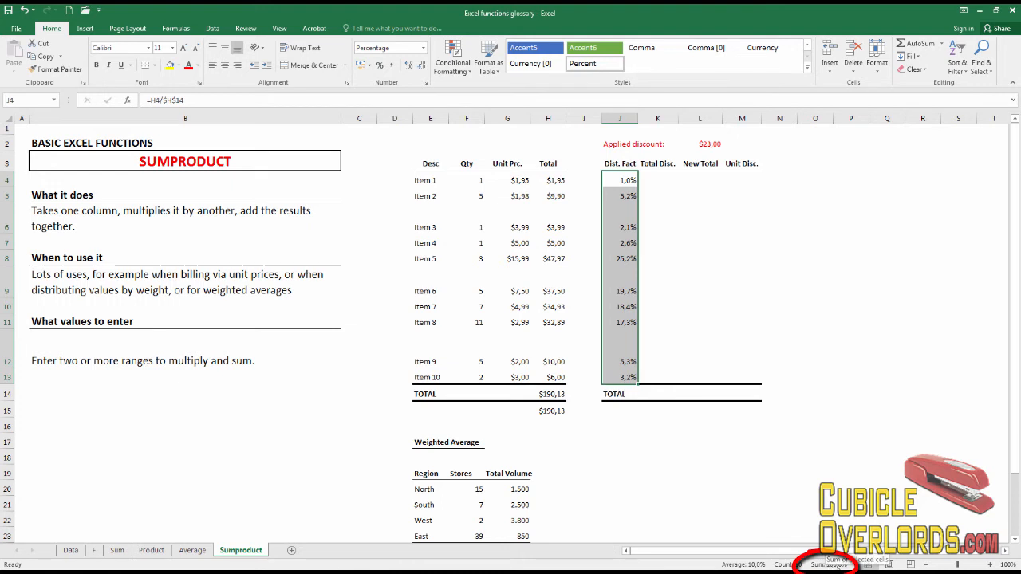
{"action": "left_click", "coordinate": [721, 224]}
Enter =J4*$L$2 in K4 as Item 1's total discount, with an absolute reference to the applied discount.
{"action": "left_click", "coordinate": [665, 180]}
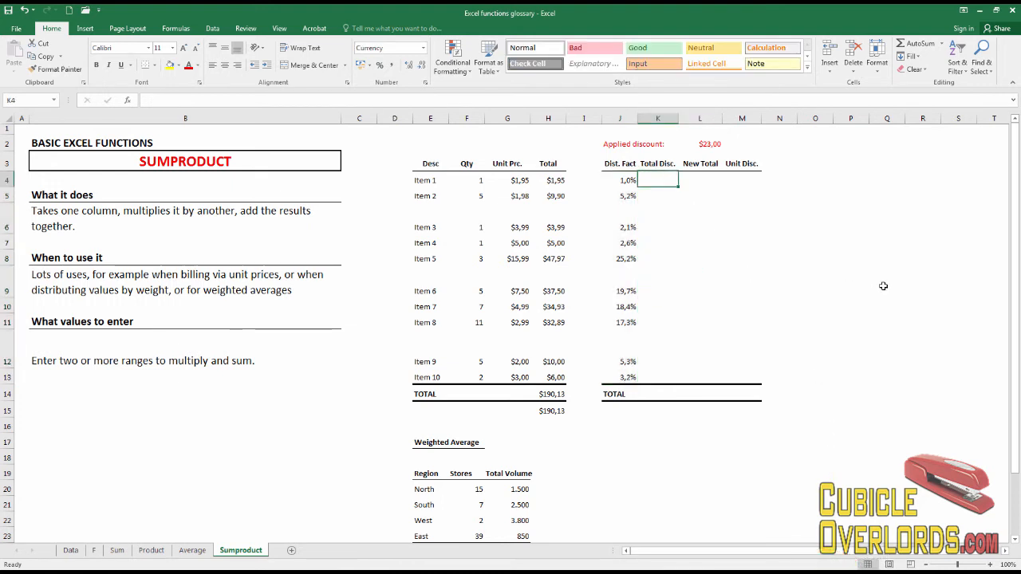
{"action": "type", "text": "="}
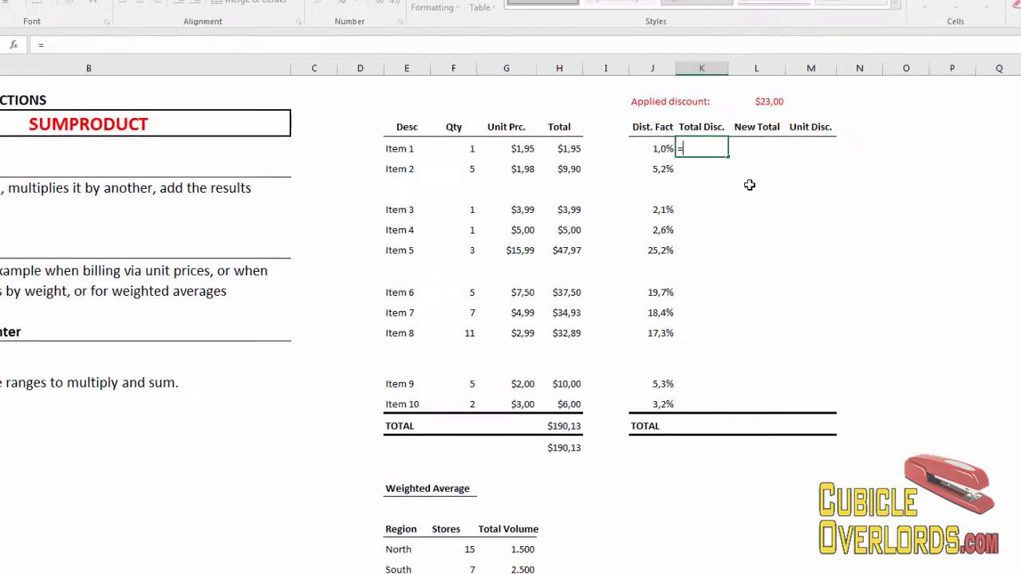
{"action": "left_click", "coordinate": [679, 135]}
{"action": "type", "text": "*"}
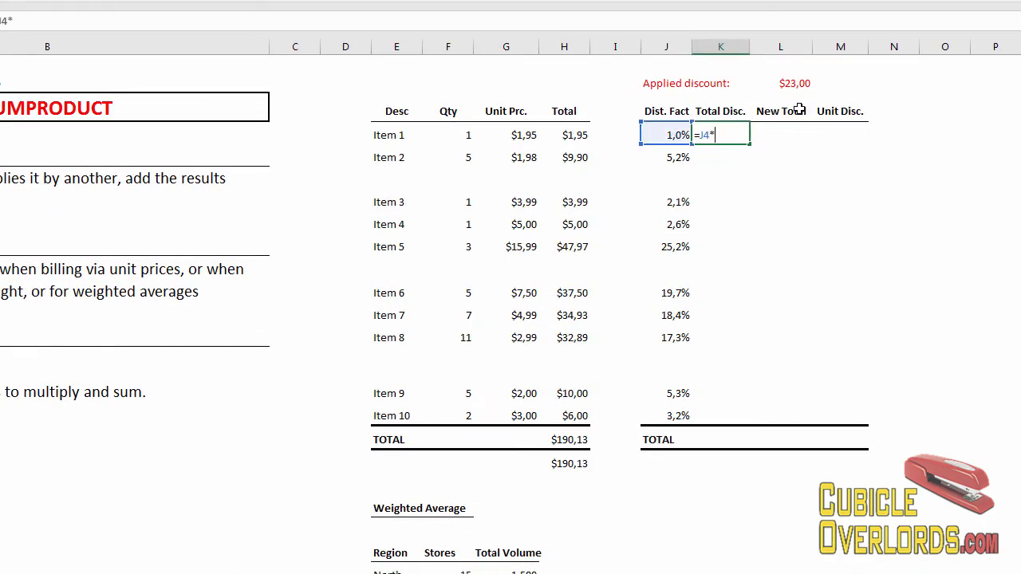
{"action": "left_click", "coordinate": [793, 85]}
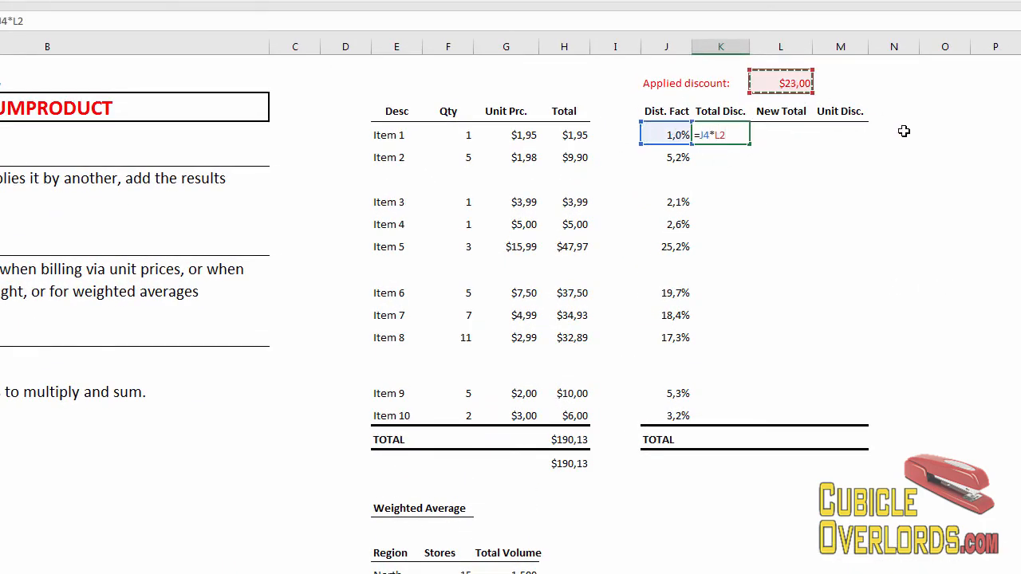
{"action": "key", "text": "F4"}
{"action": "key", "text": "Return"}
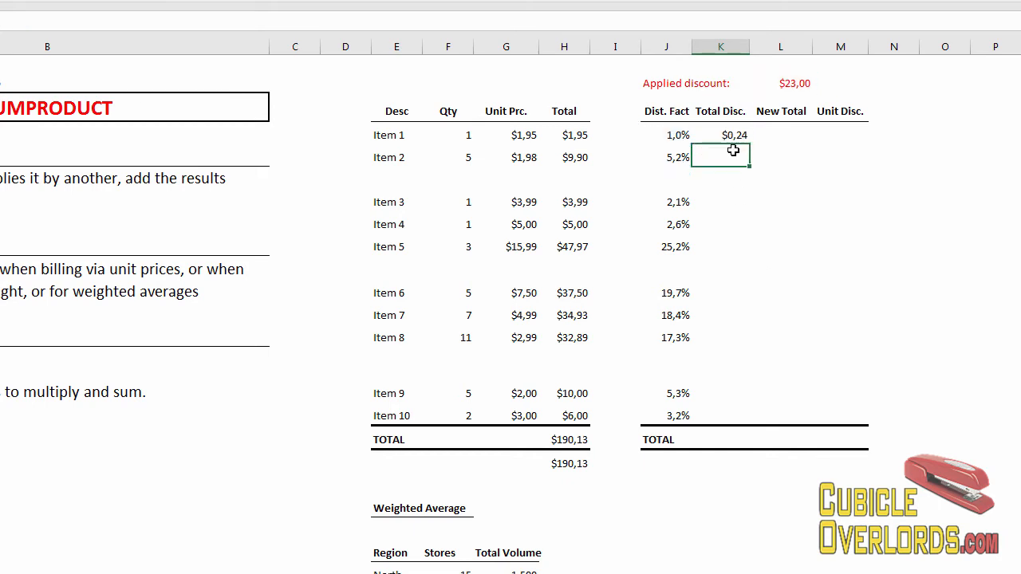
Try changing K4's formula to =-J4*$L$2 and copying it to K5:K13.
{"action": "left_click", "coordinate": [734, 136]}
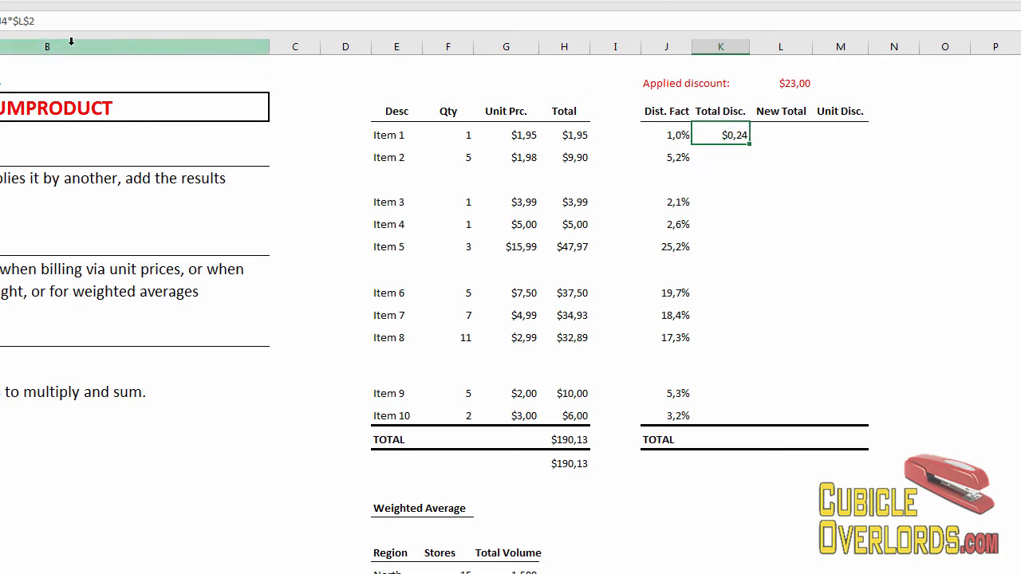
{"action": "left_click", "coordinate": [2, 21]}
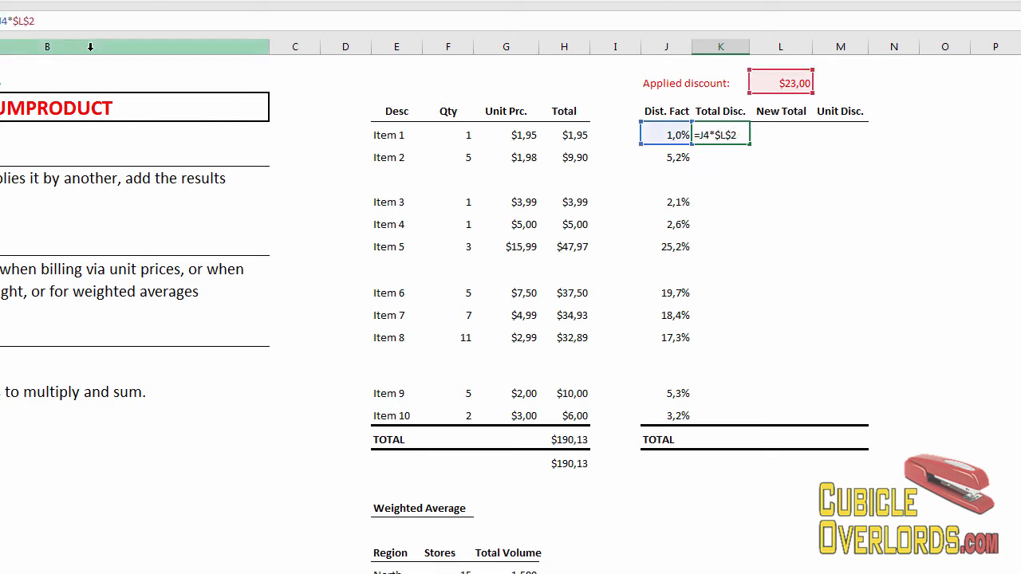
{"action": "type", "text": "-"}
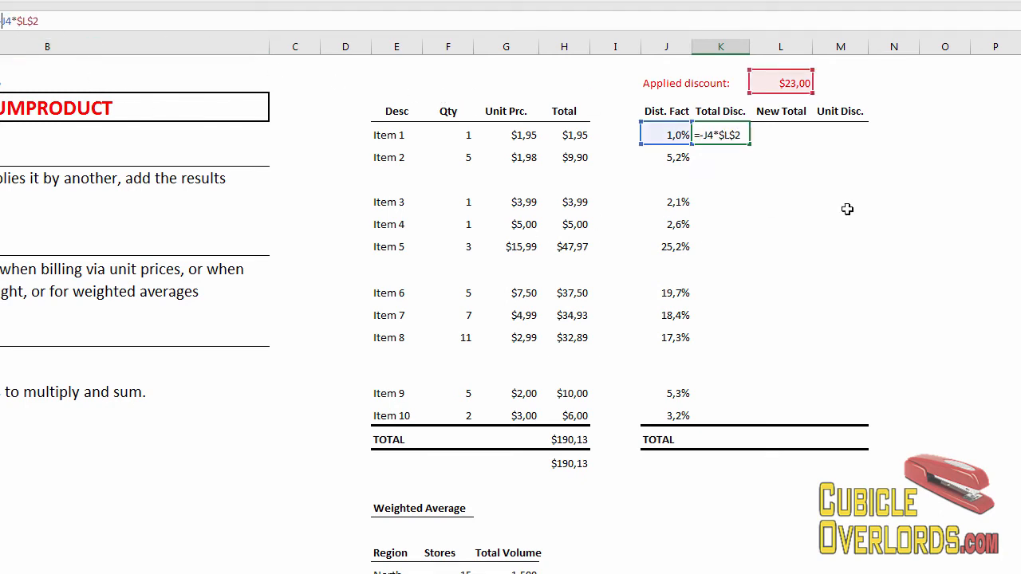
{"action": "key", "text": "Return"}
{"action": "left_click", "coordinate": [742, 136]}
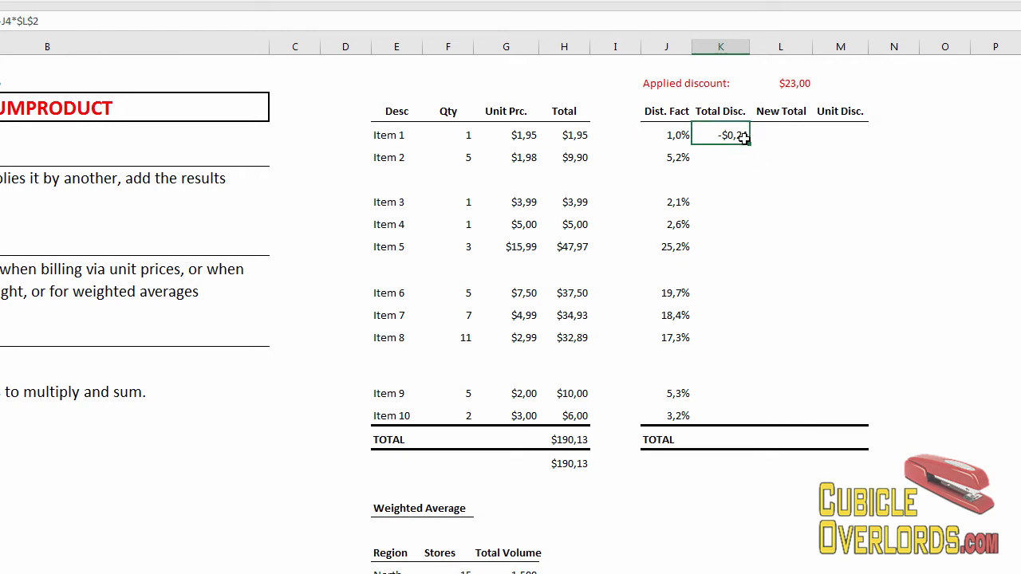
{"action": "key", "text": "ctrl+c"}
{"action": "left_click", "coordinate": [748, 153]}
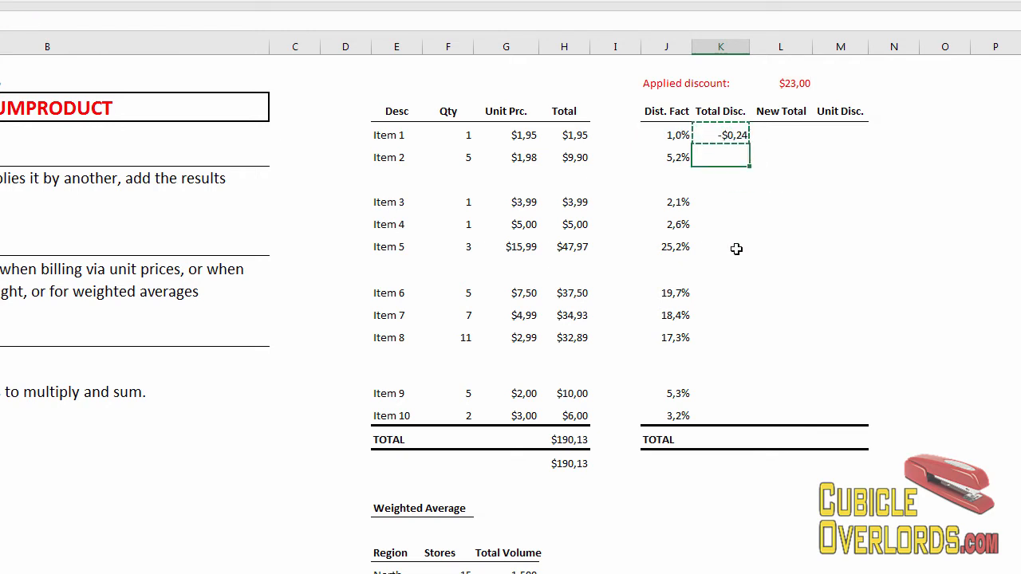
{"action": "left_click", "coordinate": [722, 415], "text": "shift"}
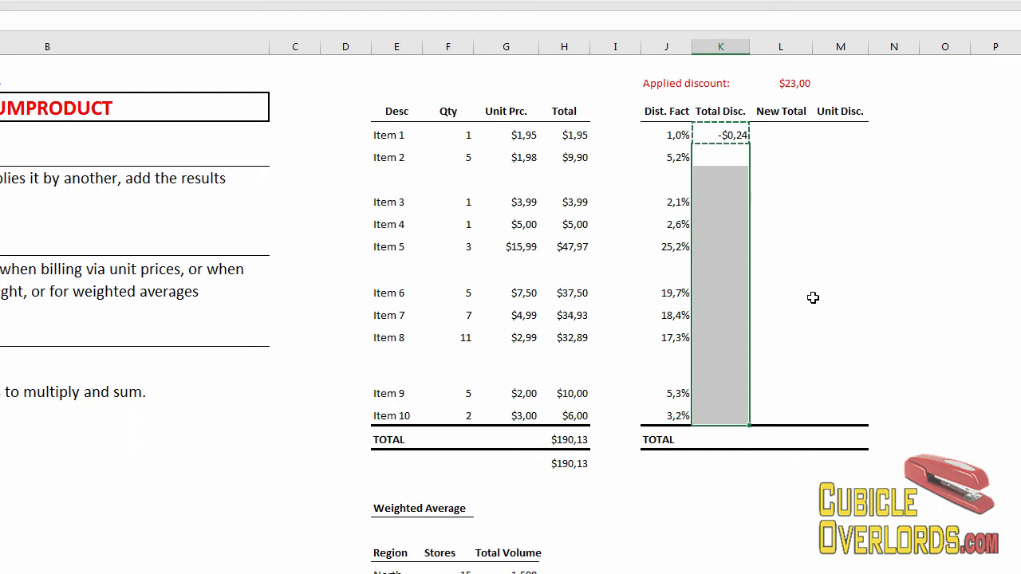
Remove the minus sign from K4's formula and set the applied discount in L2 to -$23,00.
{"action": "double_click", "coordinate": [726, 133]}
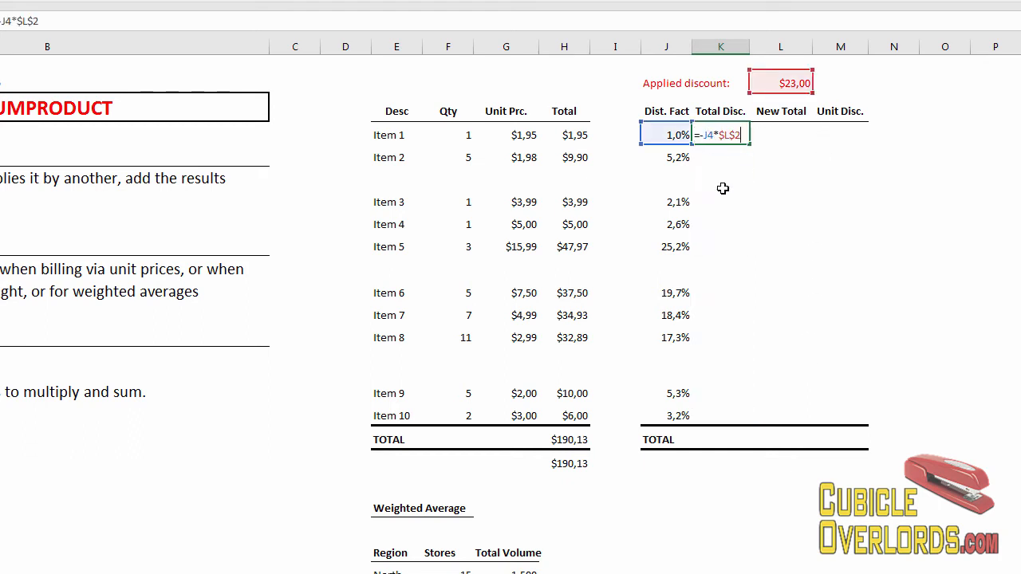
{"action": "key", "text": "BackSpace"}
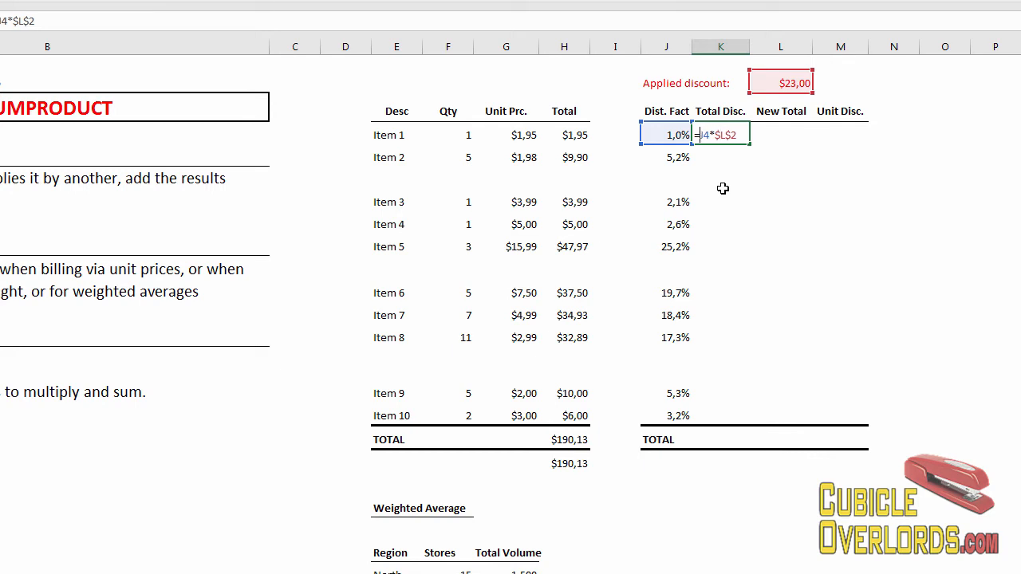
{"action": "left_click", "coordinate": [783, 85]}
{"action": "key", "text": "Delete"}
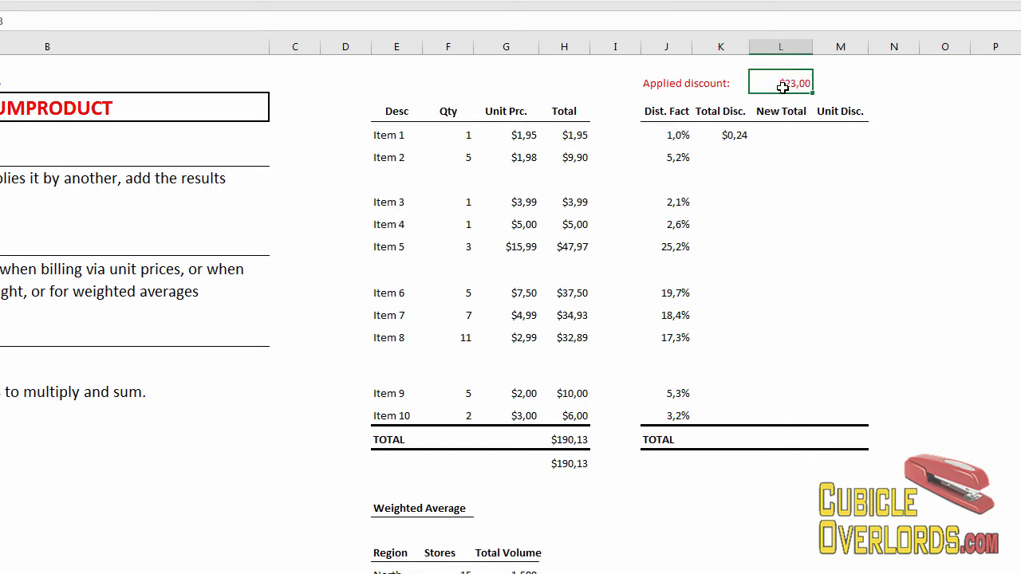
{"action": "type", "text": "-$23,00"}
{"action": "key", "text": "Return"}
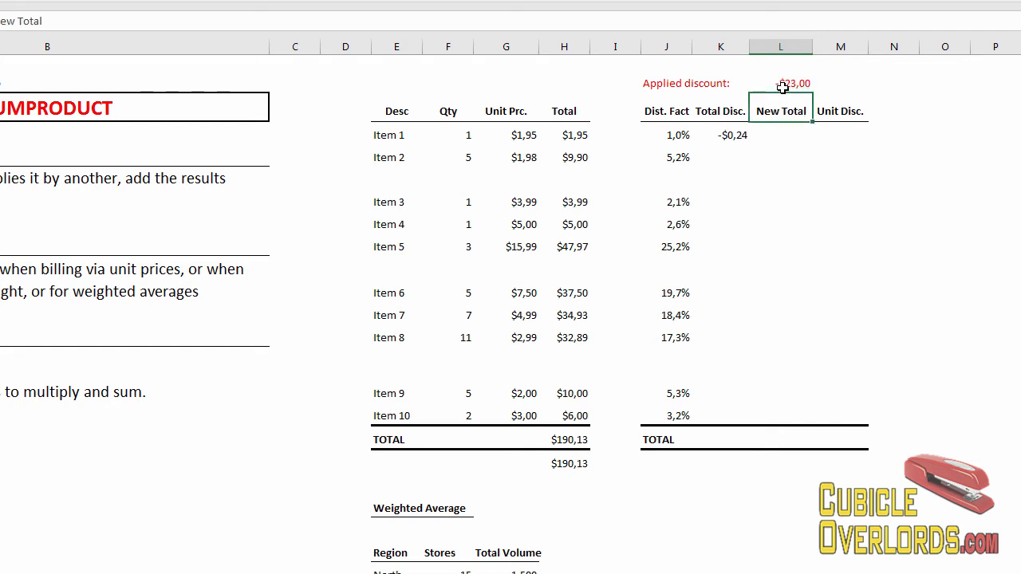
Copy the total discount formula from K4 to K5:K13.
{"action": "left_click", "coordinate": [724, 138]}
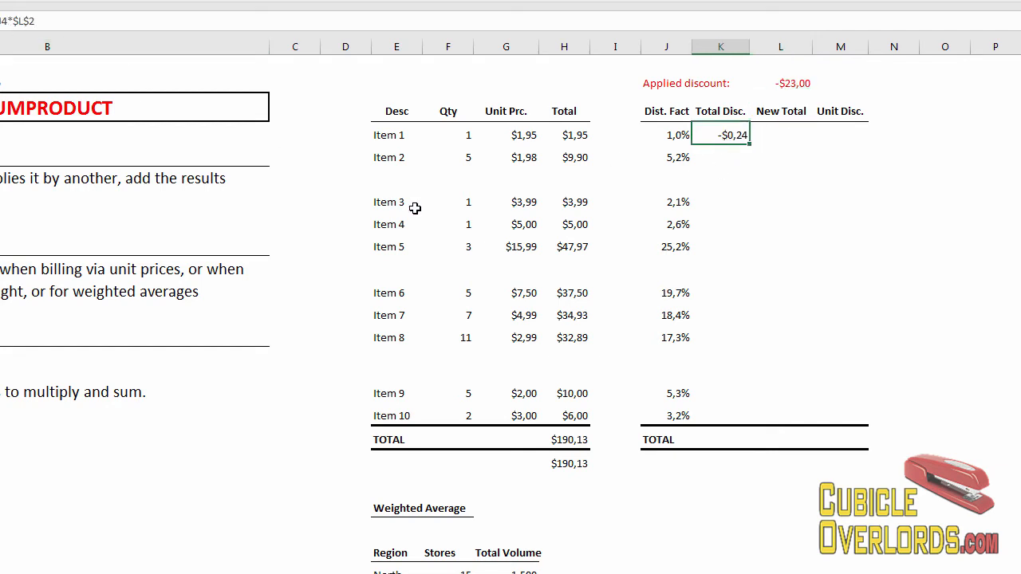
{"action": "key", "text": "ctrl+c"}
{"action": "left_click", "coordinate": [738, 164]}
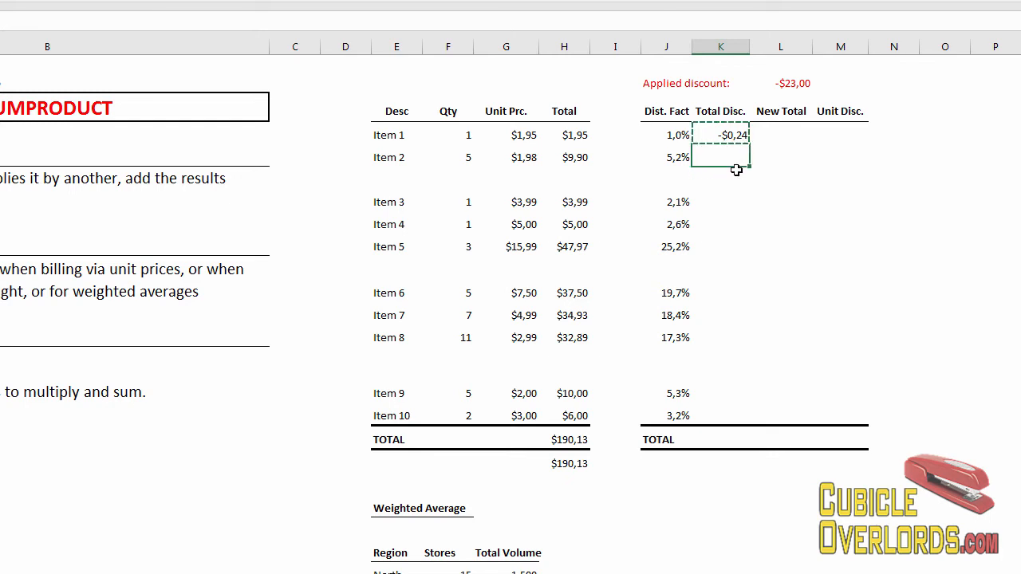
{"action": "left_click", "coordinate": [718, 411], "text": "shift"}
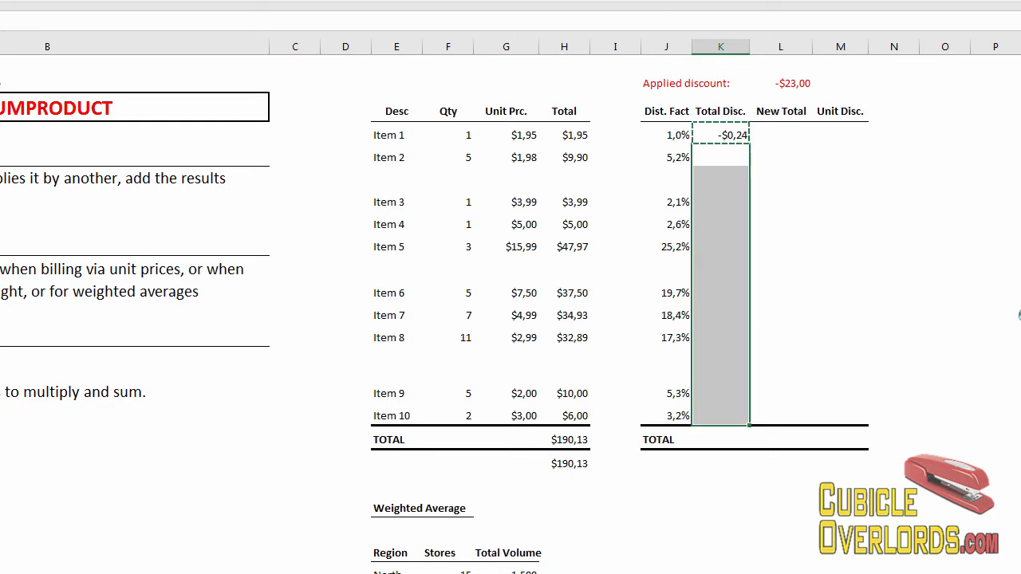
{"action": "key", "text": "ctrl+v"}
{"action": "left_click", "coordinate": [833, 159]}
Total the distributed discounts in K14 with =SUM(K4:K13).
{"action": "left_click", "coordinate": [723, 437]}
{"action": "key", "text": "alt+equal"}
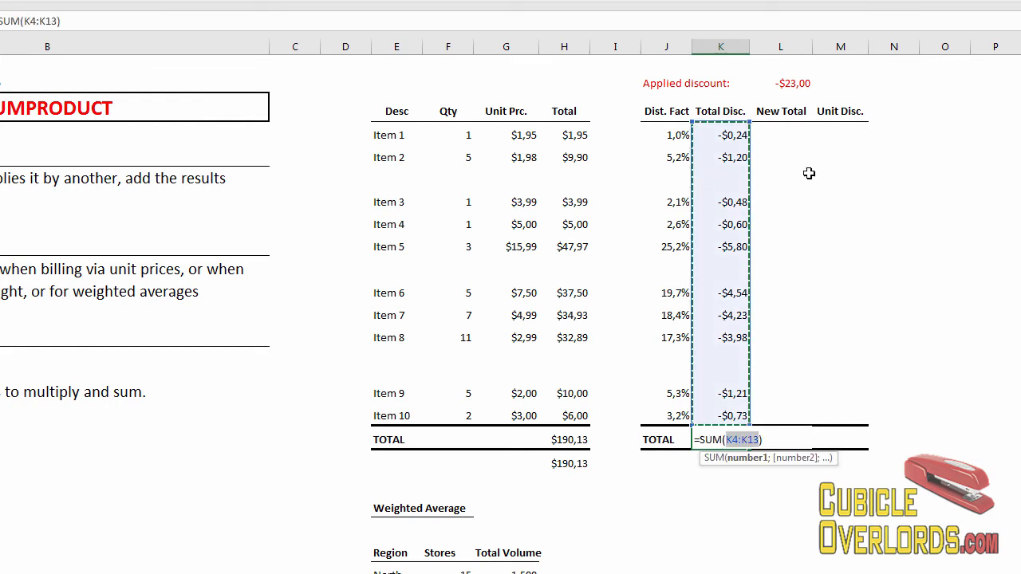
{"action": "key", "text": "Return"}
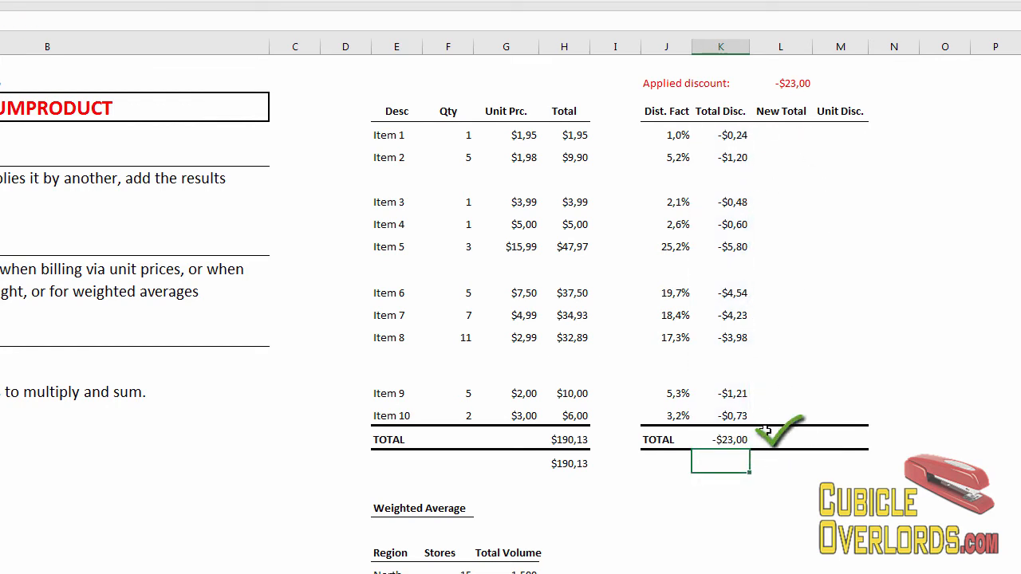
Enter =K4+H4 in L4 as Item 1's new total after the discount.
{"action": "left_click", "coordinate": [779, 134]}
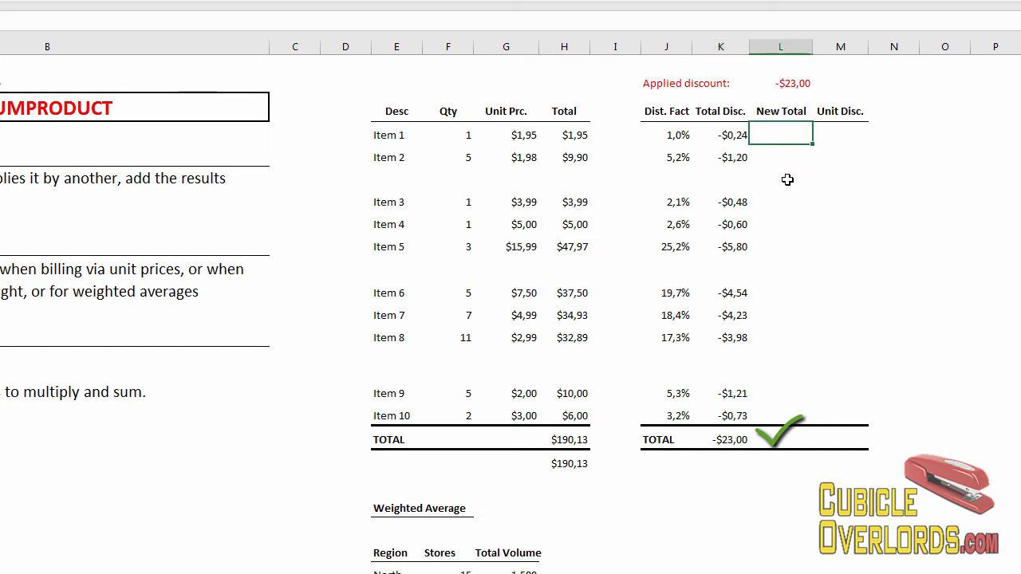
{"action": "type", "text": "="}
{"action": "left_click", "coordinate": [702, 135]}
{"action": "type", "text": "+"}
{"action": "left_click", "coordinate": [575, 135]}
{"action": "key", "text": "Return"}
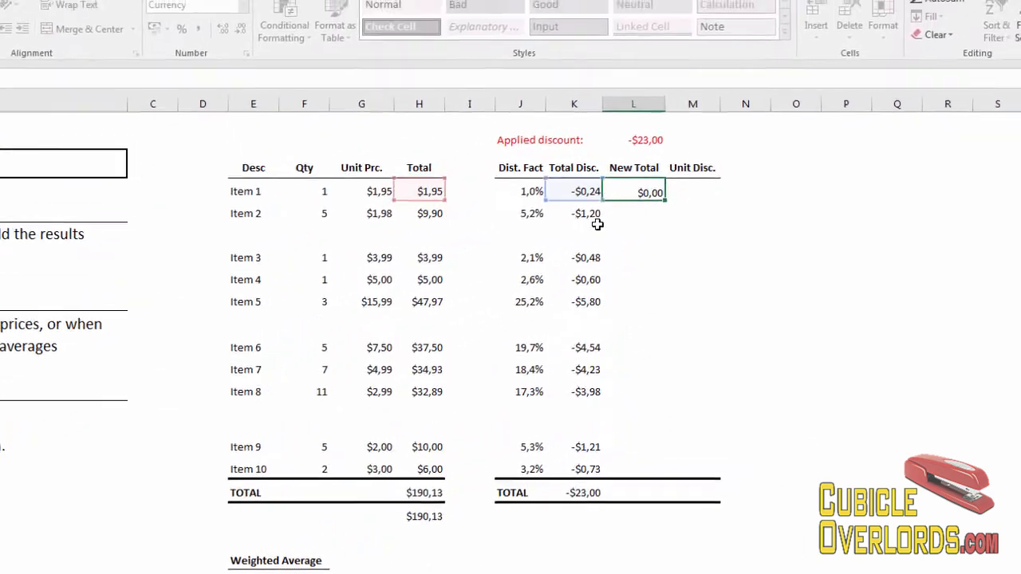
Copy the new total formula from L4 to L5:L13.
{"action": "key", "text": "Up"}
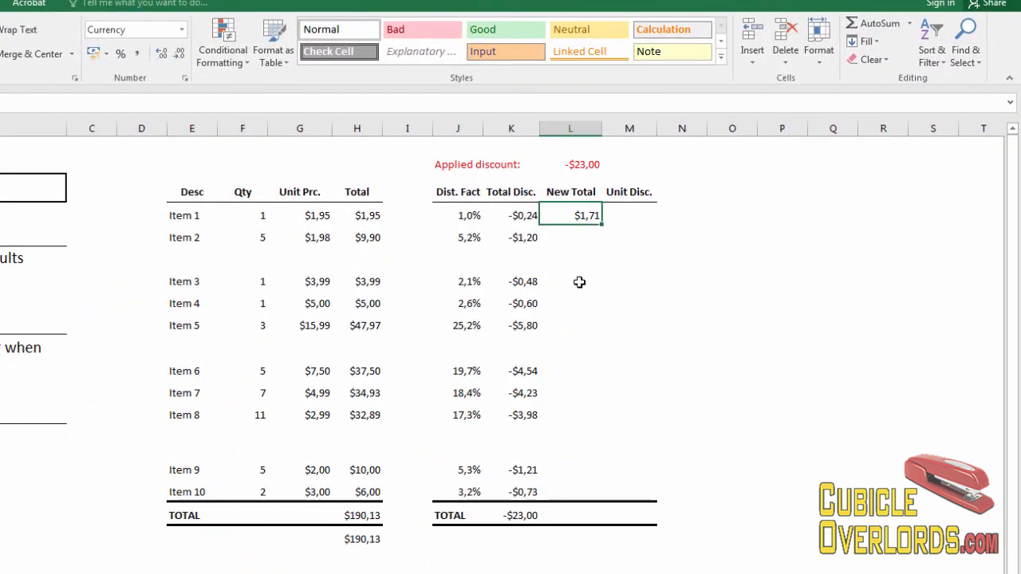
{"action": "key", "text": "ctrl+c"}
{"action": "left_click", "coordinate": [582, 234]}
{"action": "left_click", "coordinate": [569, 485], "text": "shift"}
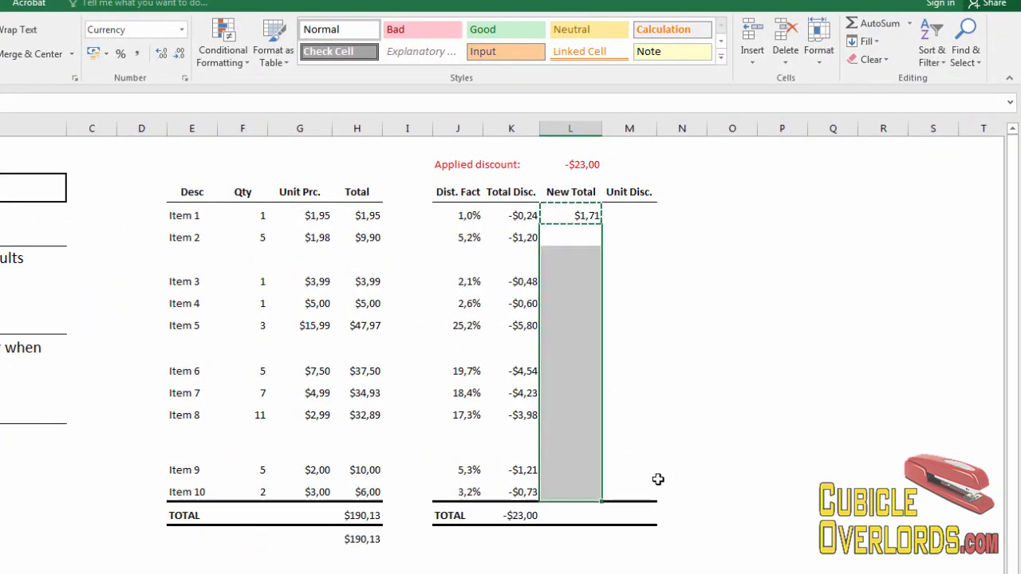
{"action": "key", "text": "ctrl+v"}
Total the discounted item amounts in L14 with =SUM(L4:L13).
{"action": "left_click", "coordinate": [583, 513]}
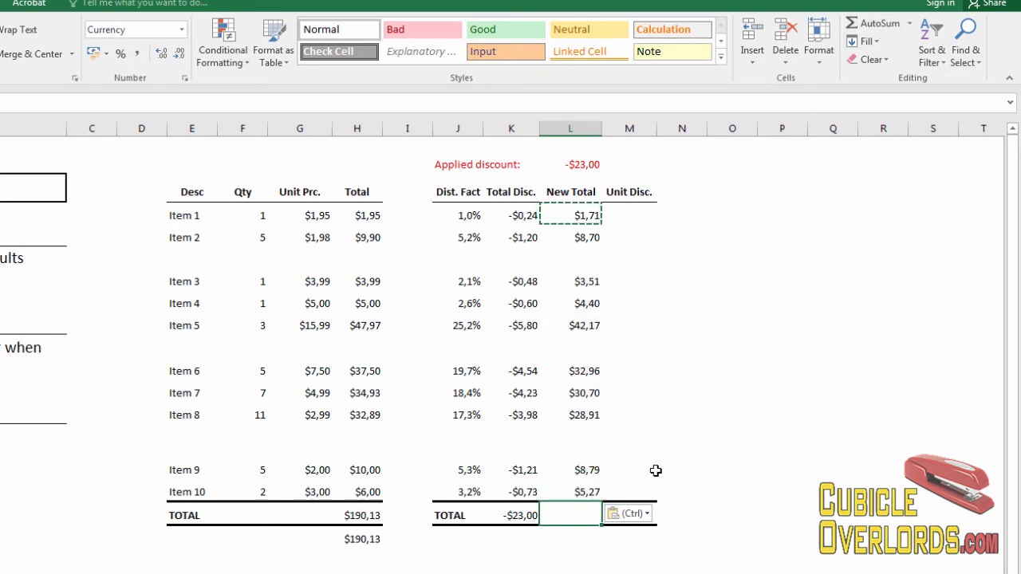
{"action": "left_click", "coordinate": [863, 23]}
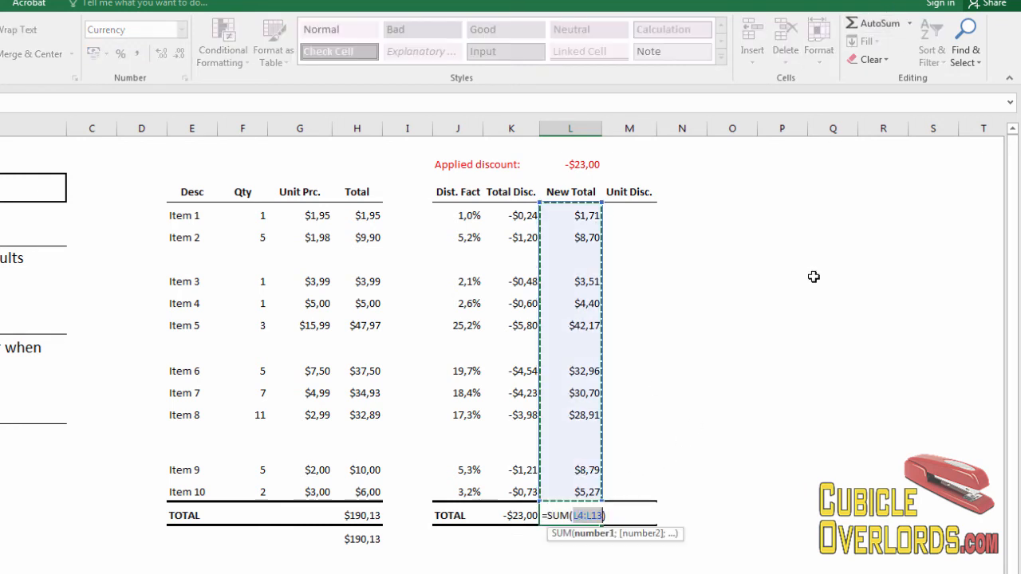
{"action": "key", "text": "Return"}
Enter =K4/F4 in M4 to calculate Item 1's discount per unit.
{"action": "left_click", "coordinate": [627, 216]}
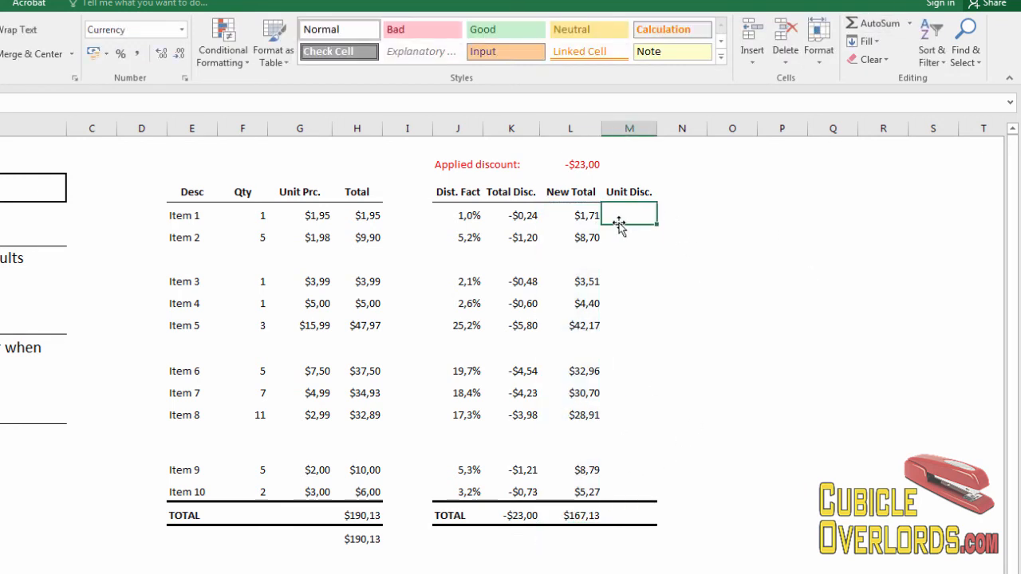
{"action": "type", "text": "="}
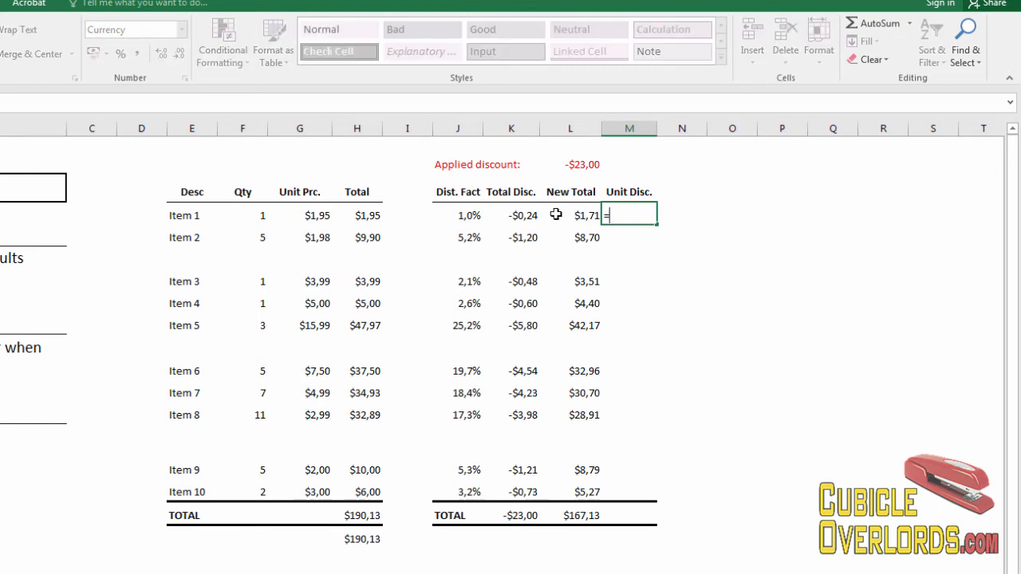
{"action": "left_click", "coordinate": [530, 215]}
{"action": "type", "text": "/"}
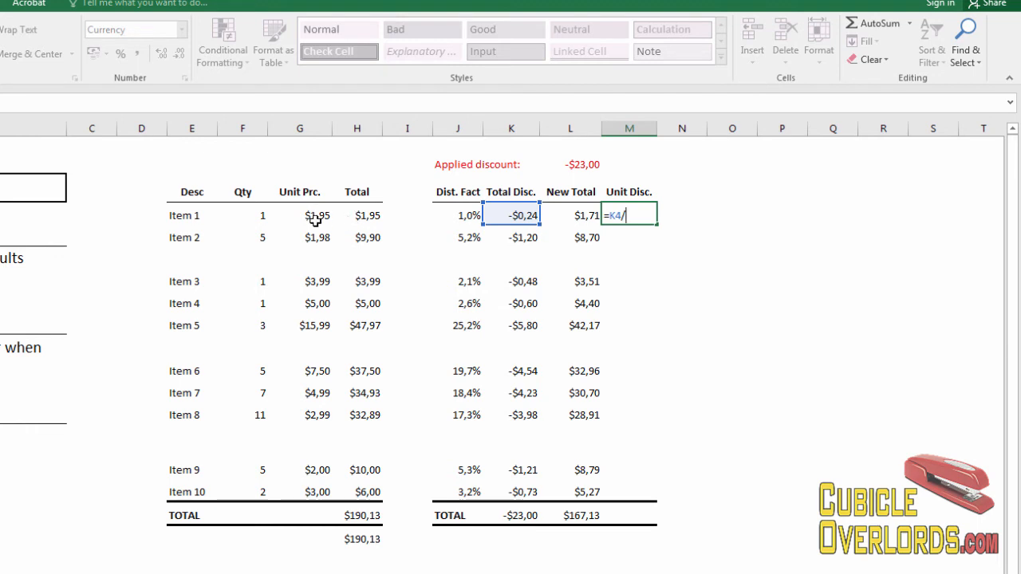
{"action": "left_click", "coordinate": [260, 216]}
{"action": "key", "text": "Return"}
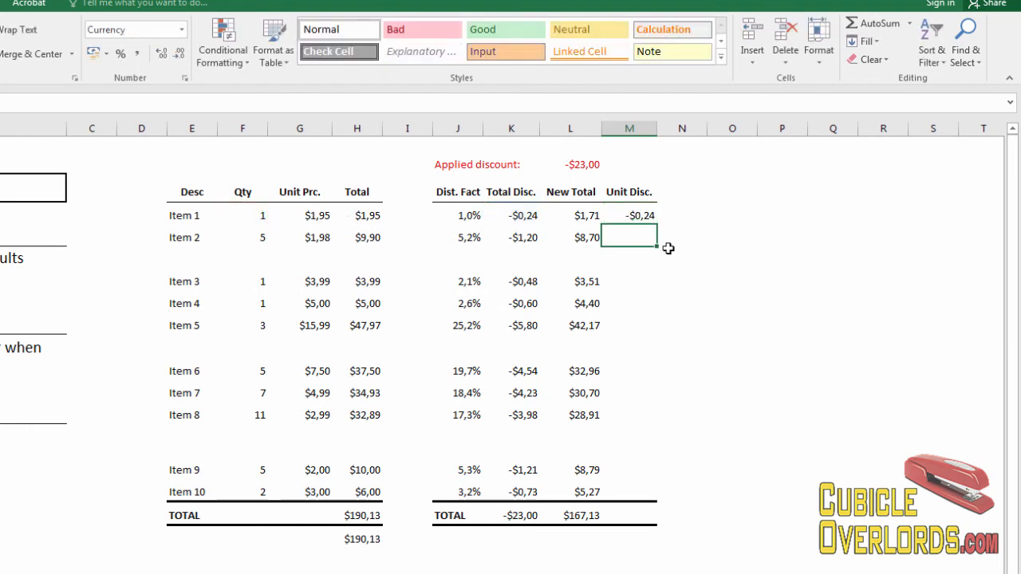
Copy the unit discount formula from M4 to M5:M13.
{"action": "left_click", "coordinate": [646, 215]}
{"action": "key", "text": "ctrl+c"}
{"action": "left_click", "coordinate": [638, 237]}
{"action": "left_click", "coordinate": [634, 490], "text": "shift"}
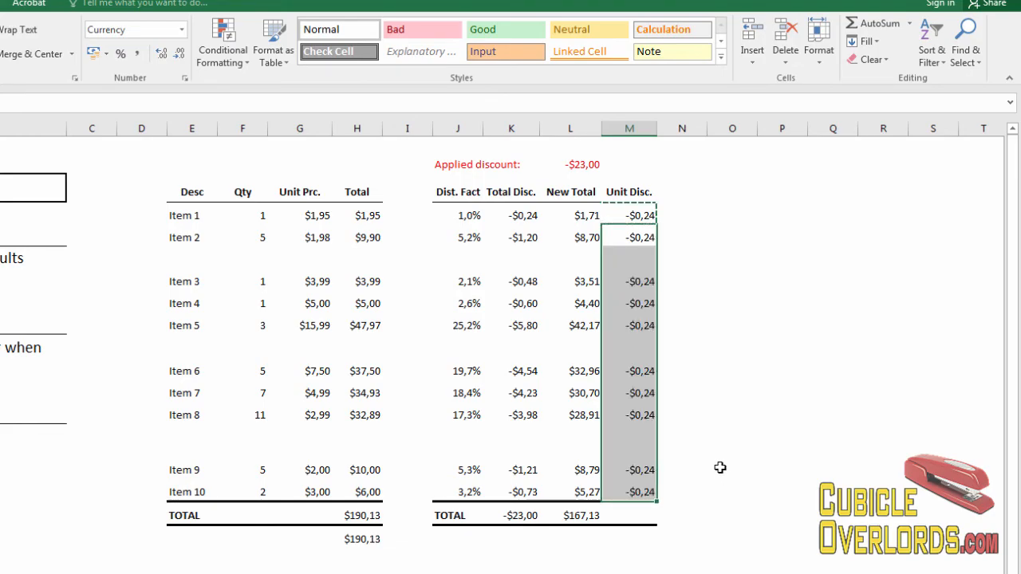
{"action": "key", "text": "ctrl+v"}
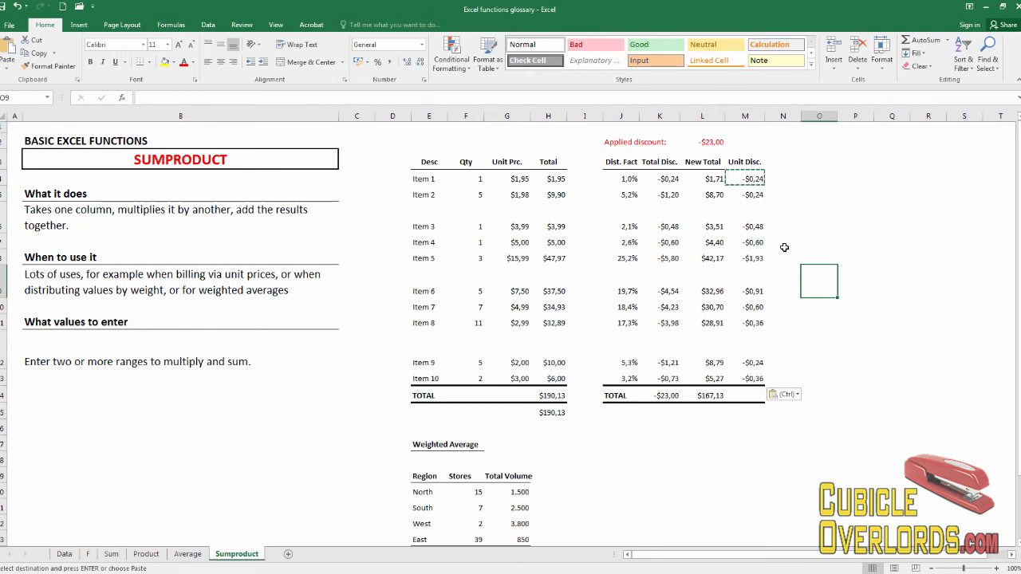
Set the applied discount in L2 to 21 and check the recalculated discount total in K14.
{"action": "left_click", "coordinate": [709, 144]}
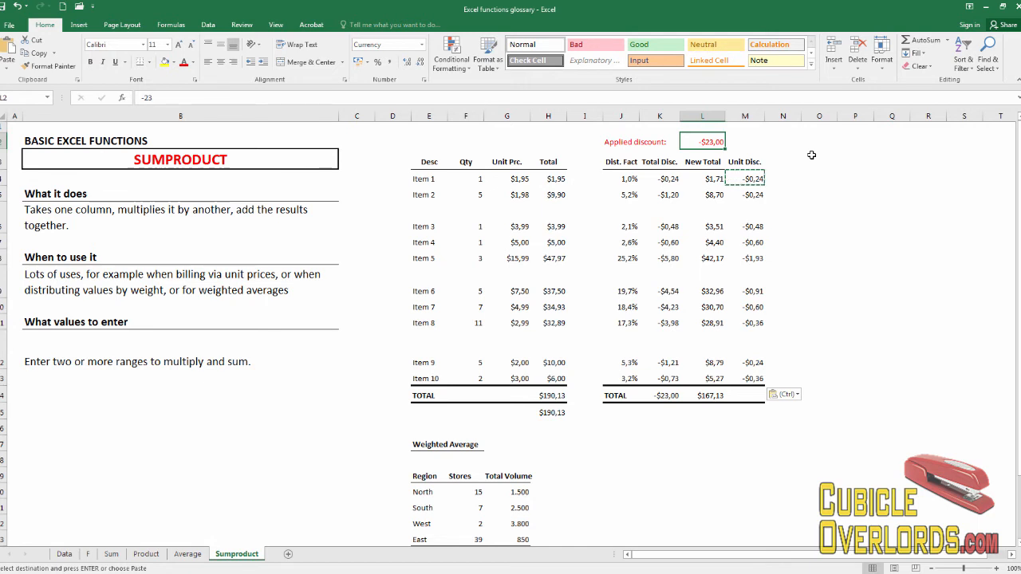
{"action": "type", "text": "21"}
{"action": "key", "text": "Return"}
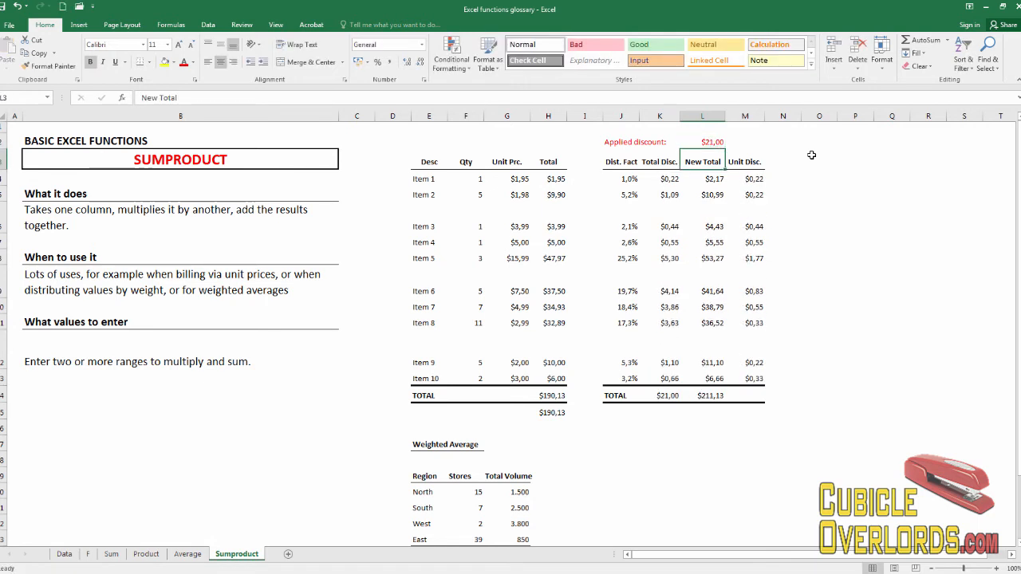
{"action": "left_click", "coordinate": [686, 395]}
{"action": "left_click", "coordinate": [658, 397]}
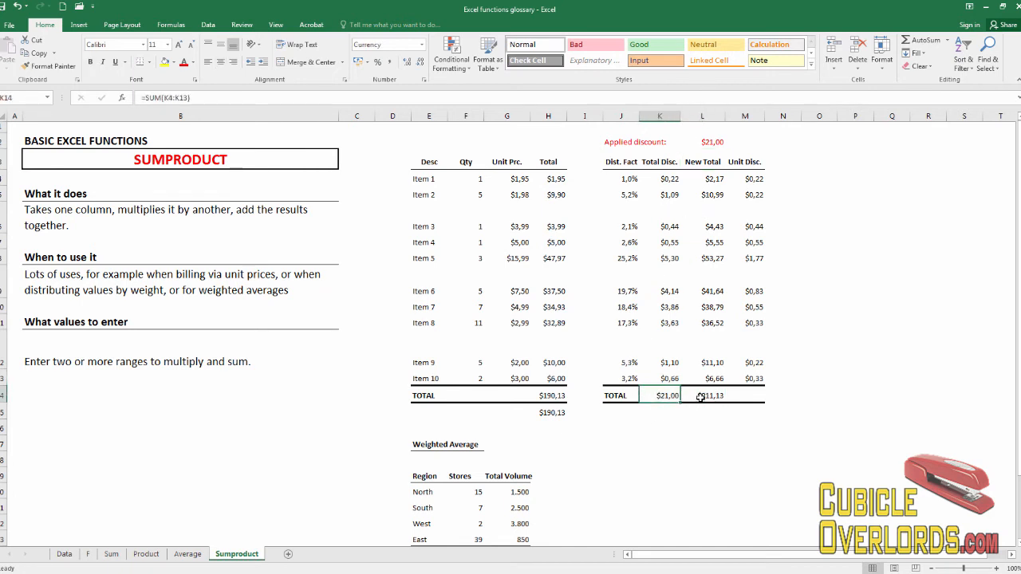
Set the applied discount in L2 to -21 and check the recalculated new total in L14.
{"action": "left_click", "coordinate": [712, 397]}
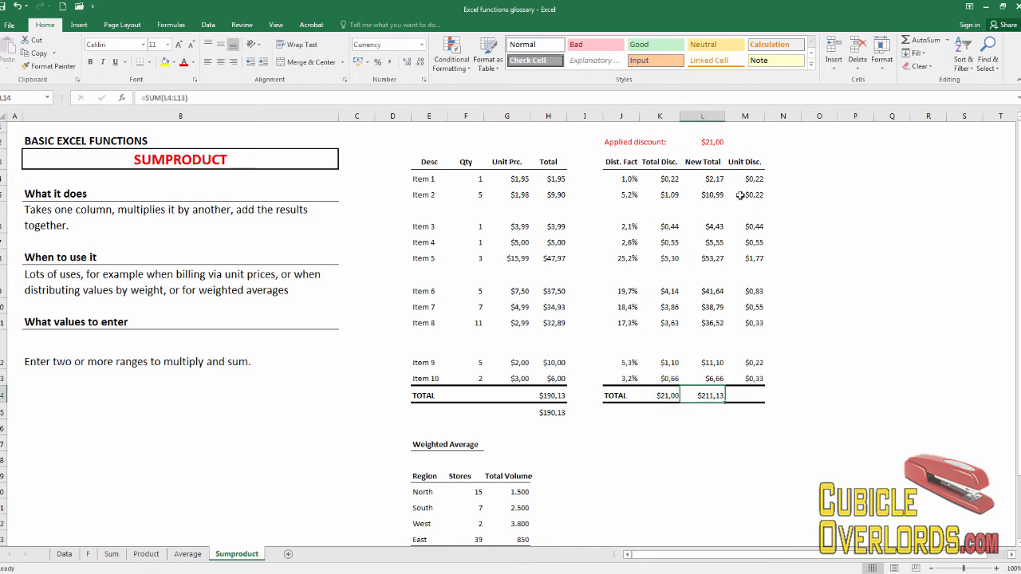
{"action": "left_click", "coordinate": [721, 142]}
{"action": "type", "text": "-21"}
{"action": "key", "text": "Return"}
{"action": "left_click", "coordinate": [703, 396]}
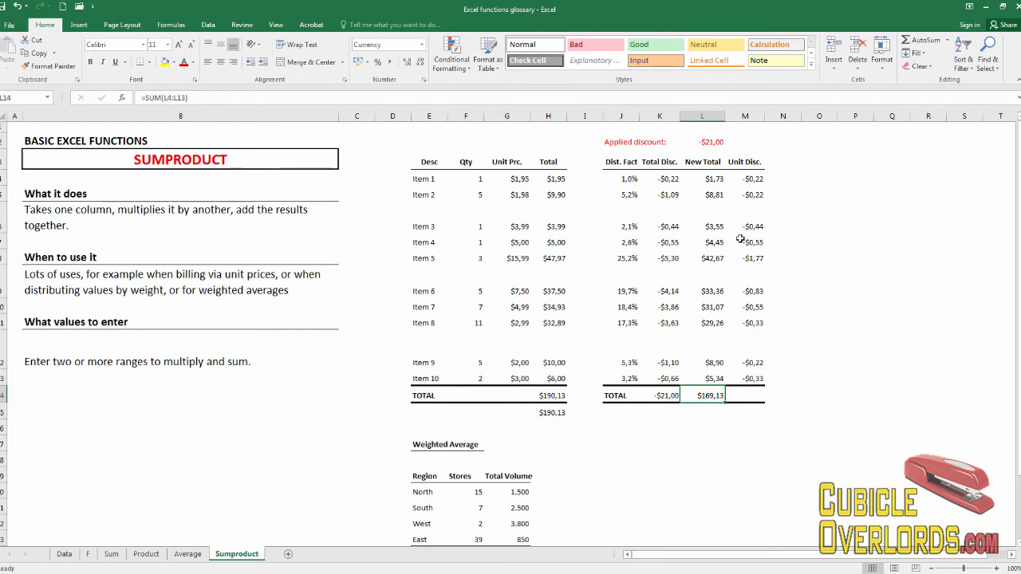
Examine Item 1's unit discount, quantity, original total and new total in M4, F4, H4 and L4.
{"action": "key", "text": "Down"}
{"action": "key", "text": "Down"}
{"action": "key", "text": "Down"}
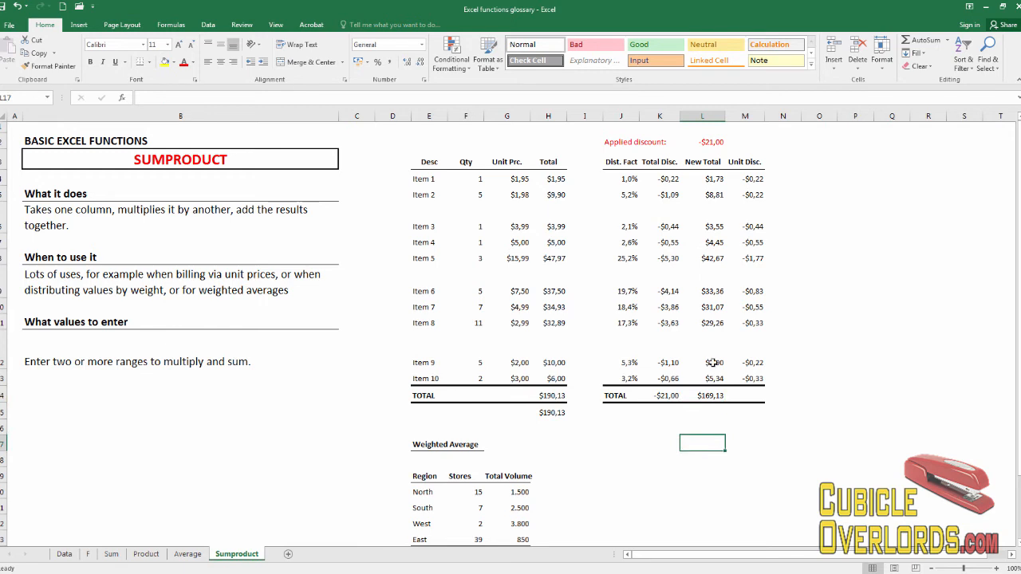
{"action": "left_click", "coordinate": [753, 179]}
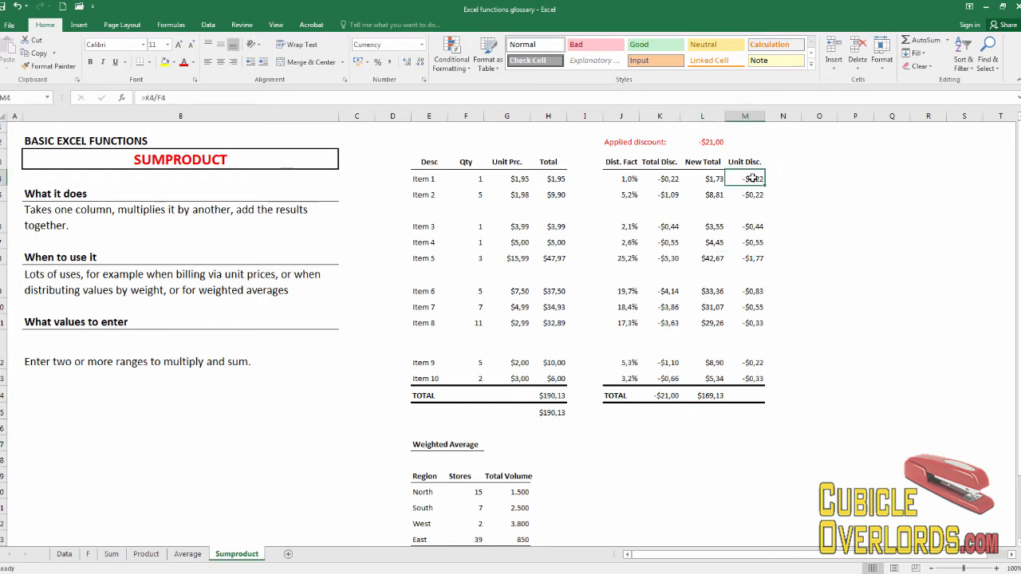
{"action": "left_click", "coordinate": [469, 181]}
{"action": "left_click", "coordinate": [562, 180]}
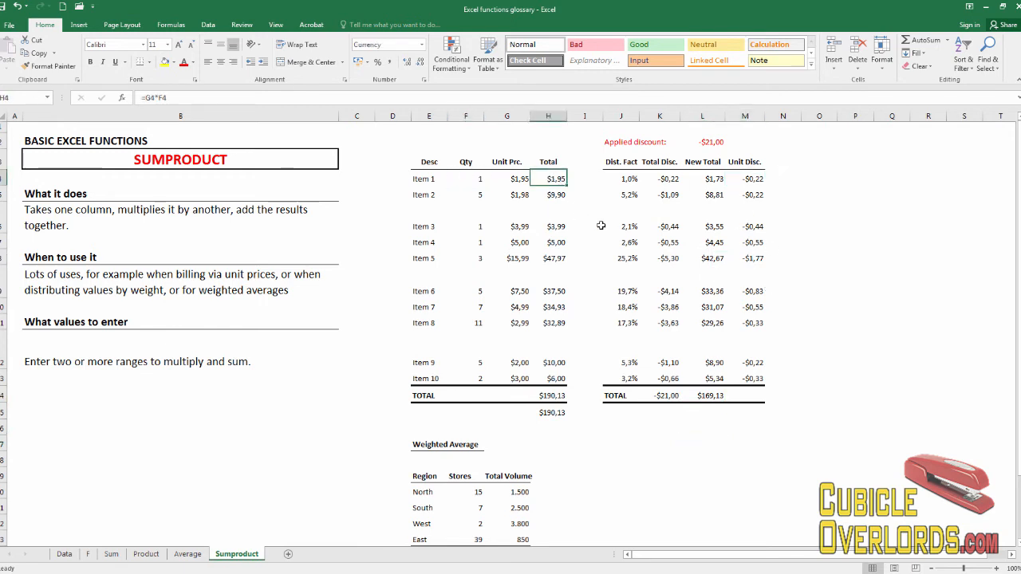
{"action": "left_click", "coordinate": [713, 178]}
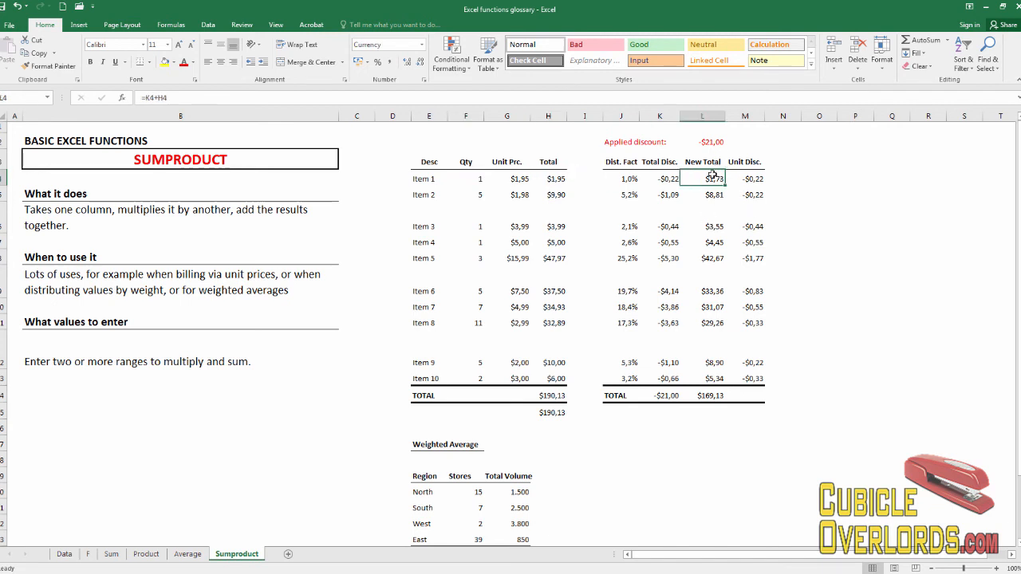
Enter =SUMPRODUCT(F4:F13;M4:M13) in L15 to multiply the quantities by the unit discounts and sum the results.
{"action": "left_click", "coordinate": [709, 415]}
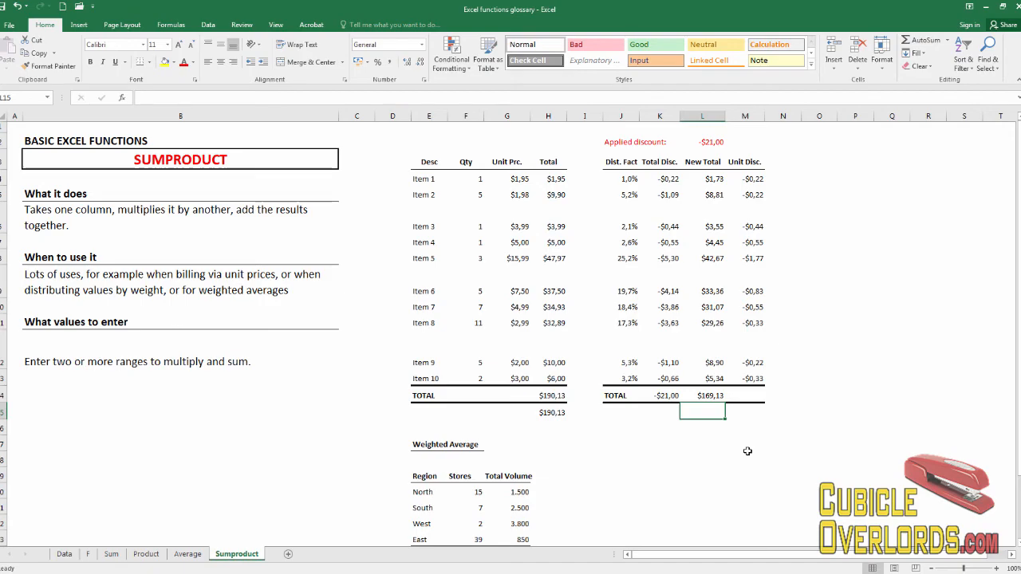
{"action": "type", "text": "=SUM("}
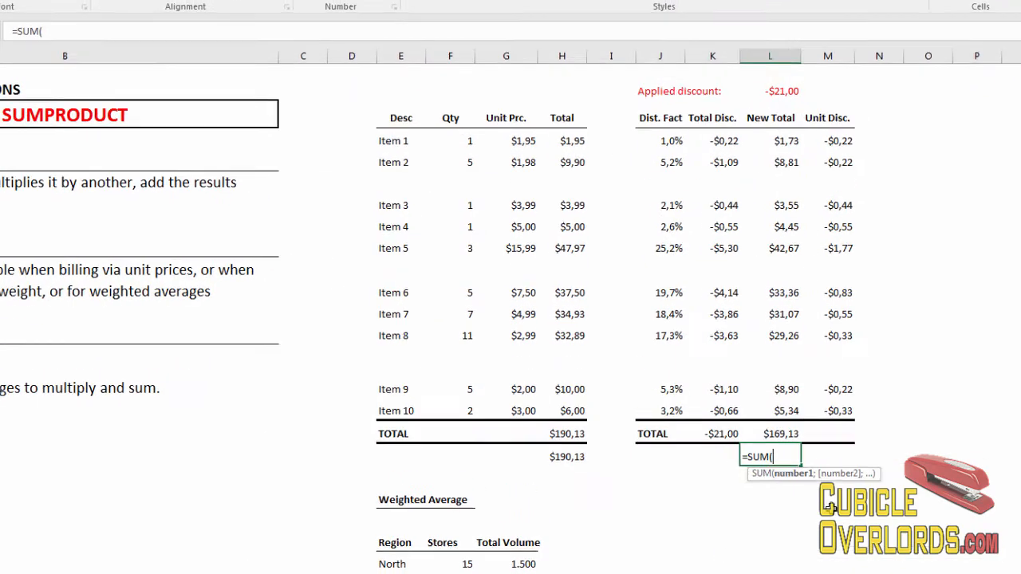
{"action": "key", "text": "BackSpace"}
{"action": "type", "text": "pro"}
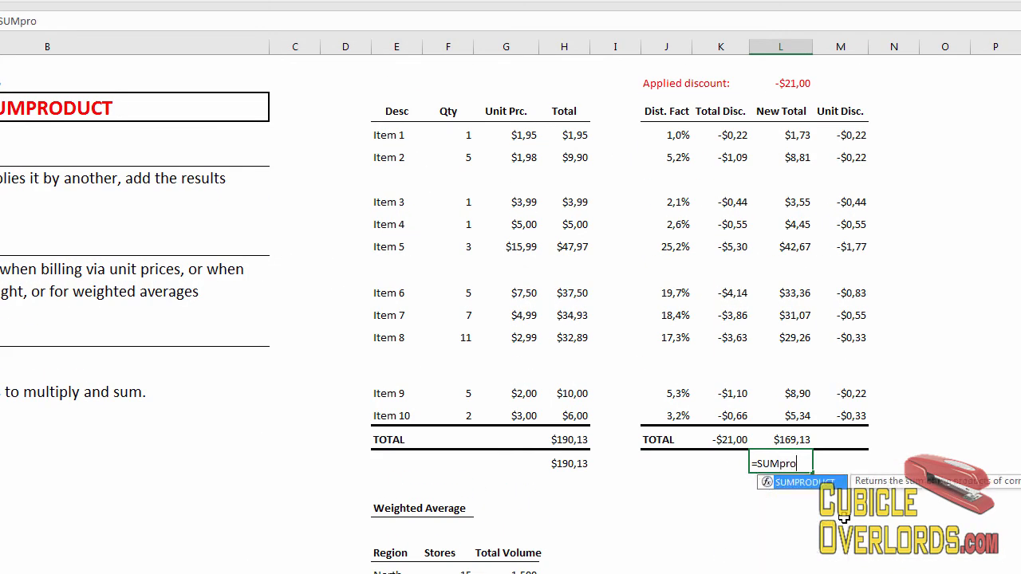
{"action": "key", "text": "Tab"}
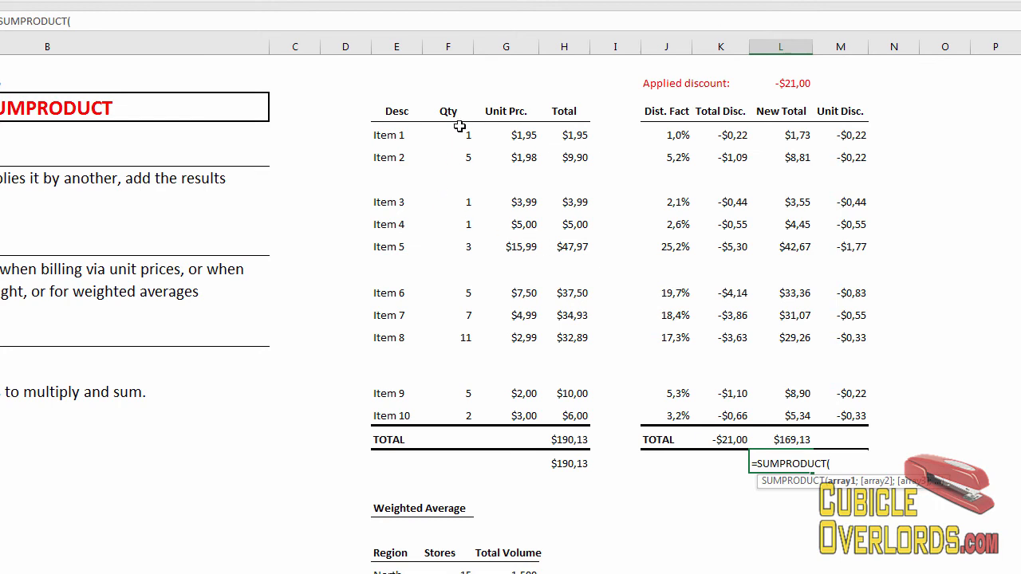
{"action": "left_click", "coordinate": [460, 129]}
{"action": "left_click_drag", "start_coordinate": [460, 414], "coordinate": [461, 416]}
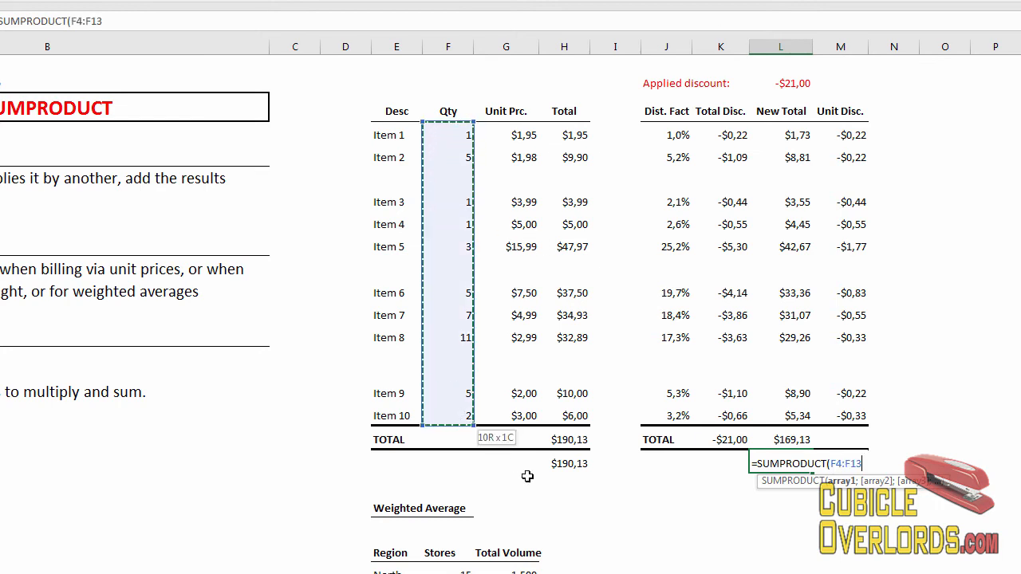
{"action": "type", "text": ";"}
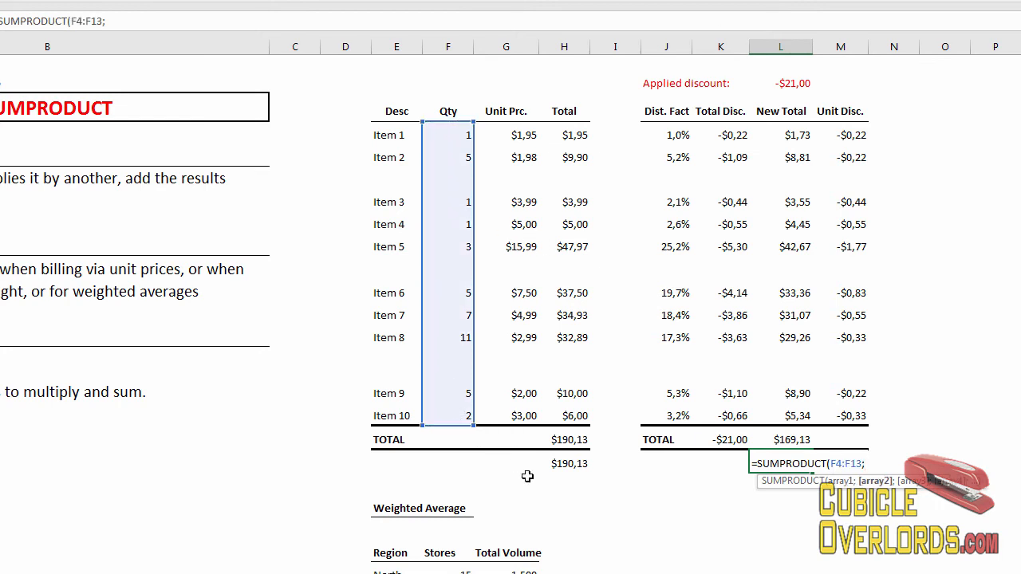
{"action": "left_click_drag", "start_coordinate": [854, 136], "coordinate": [855, 418]}
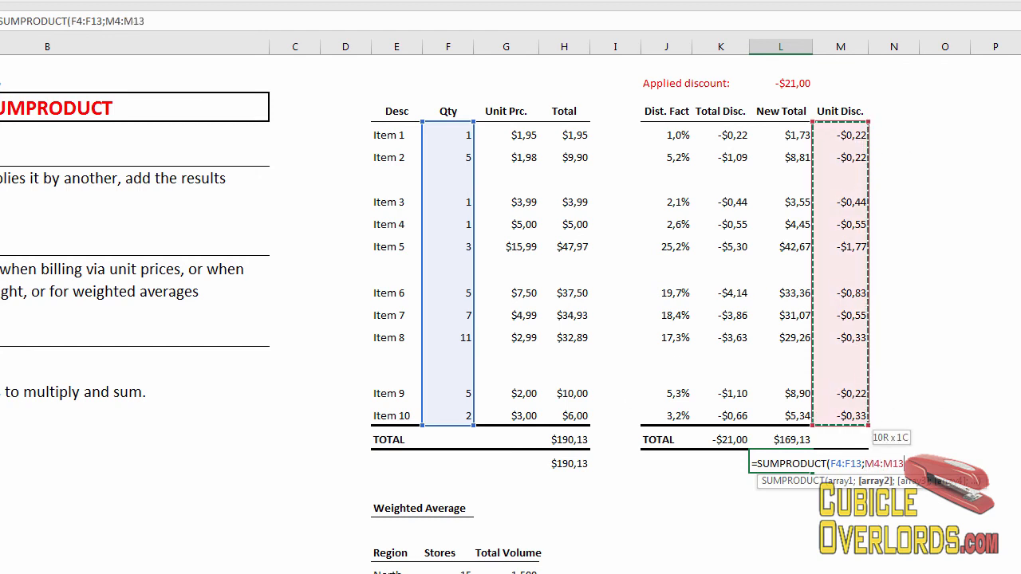
{"action": "type", "text": ")"}
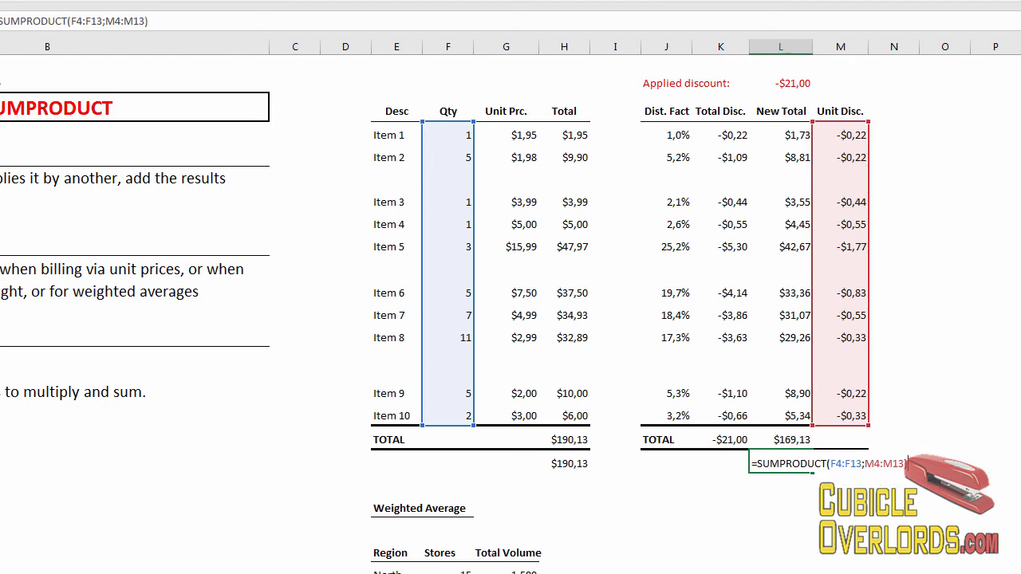
{"action": "key", "text": "Return"}
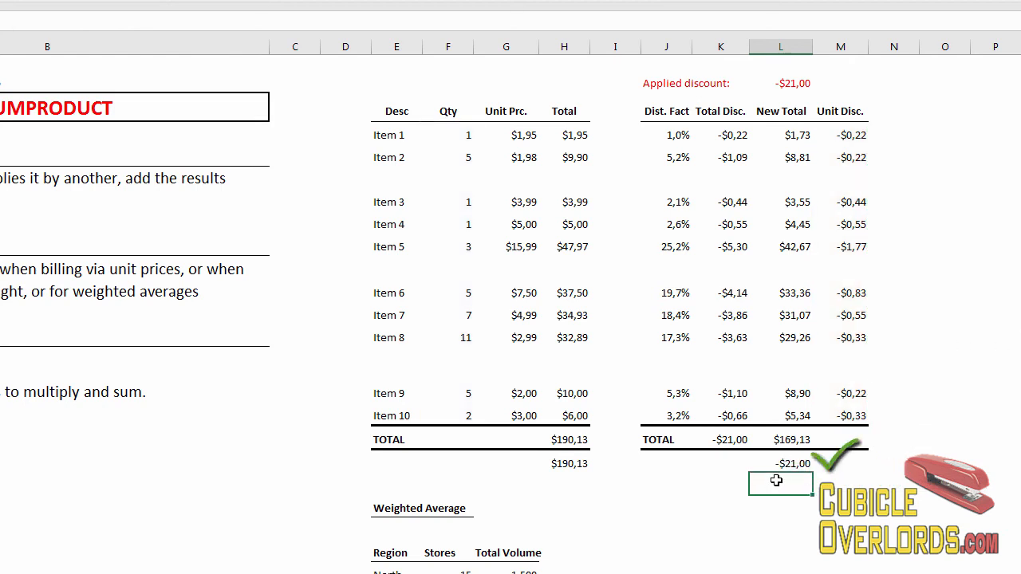
Extend the L15 formula with +H14 so it adds the original total to the summed discounts.
{"action": "left_click", "coordinate": [780, 465]}
{"action": "left_click", "coordinate": [587, 18]}
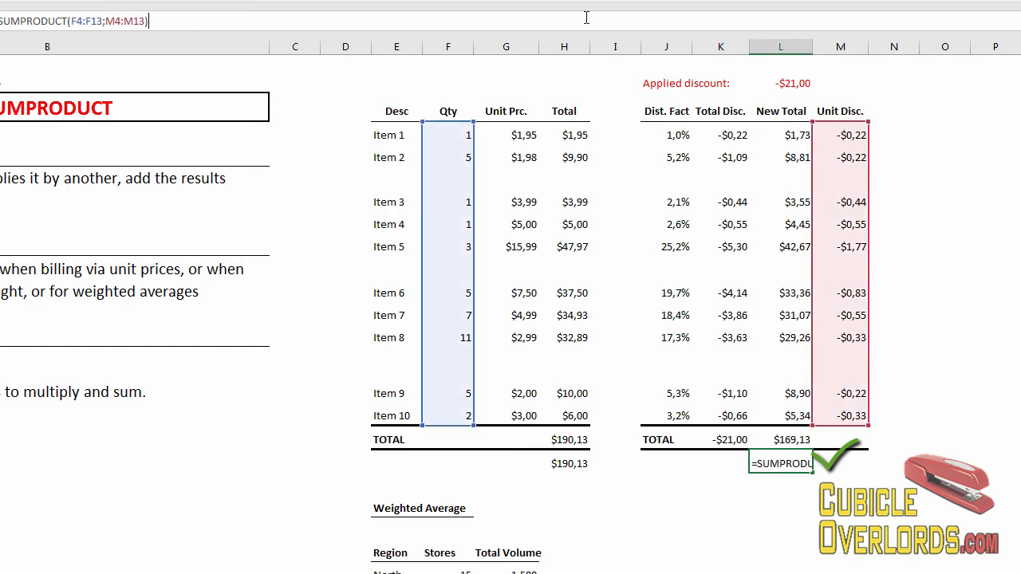
{"action": "type", "text": "+"}
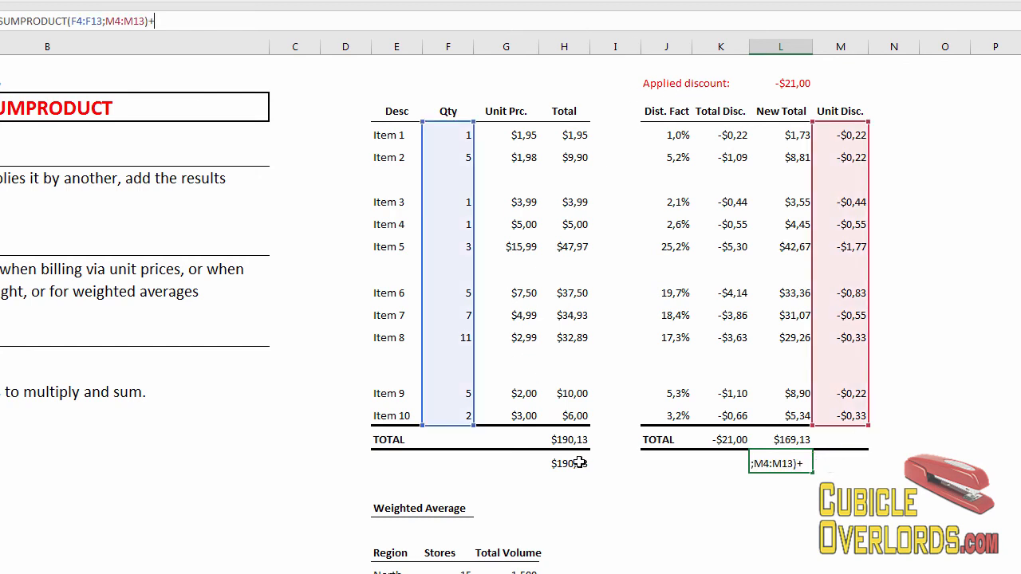
{"action": "left_click", "coordinate": [585, 434]}
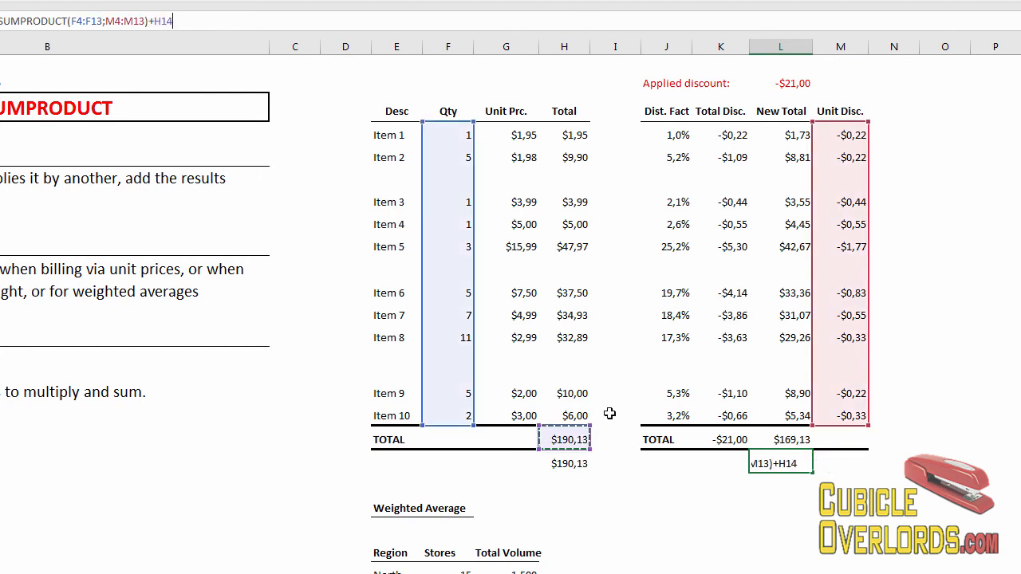
{"action": "key", "text": "Return"}
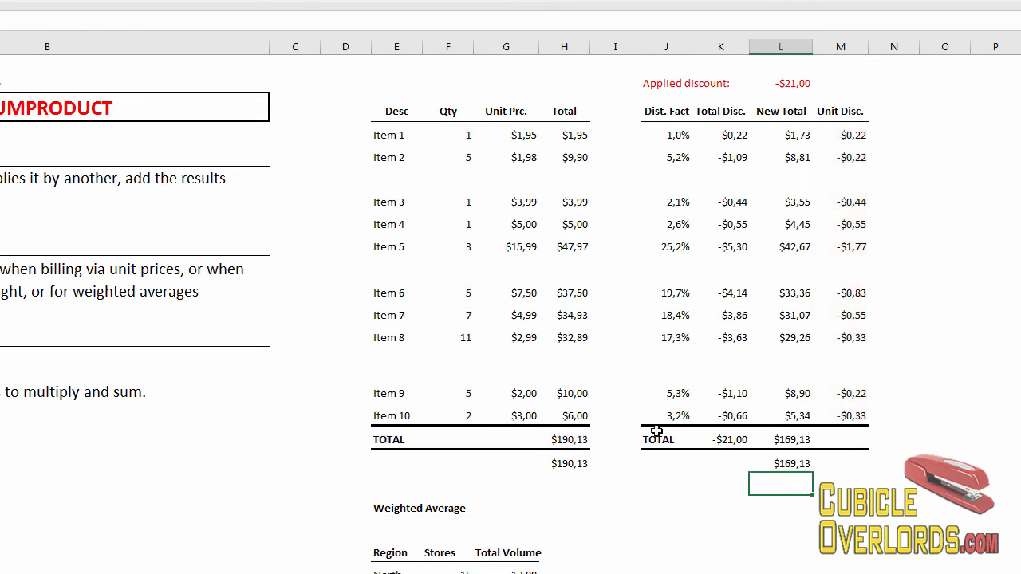
Compare the SUMPRODUCT check in L15 with the new total in L14, and review the item list and H15.
{"action": "left_click", "coordinate": [806, 466]}
{"action": "left_click", "coordinate": [803, 441]}
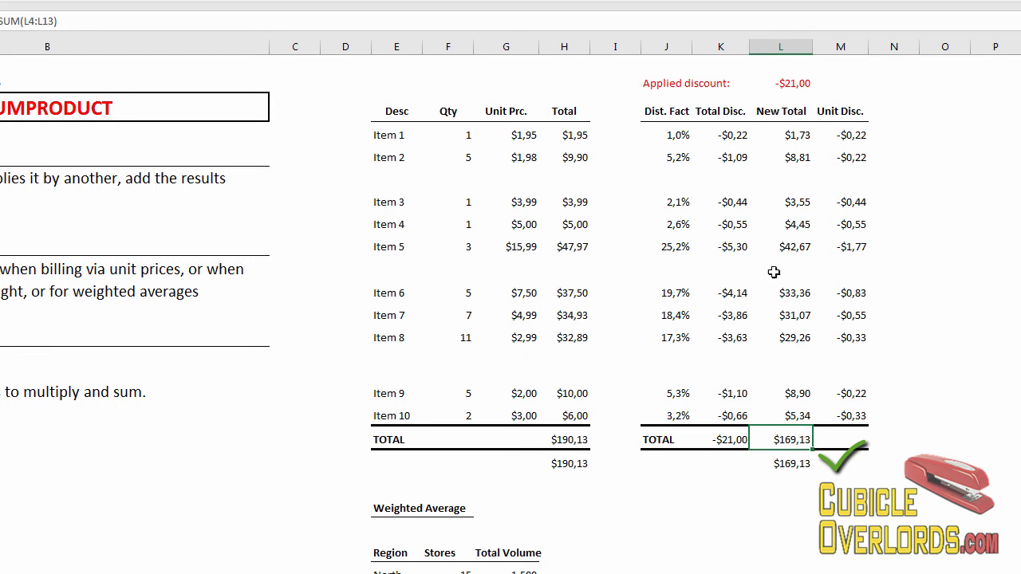
{"action": "left_click", "coordinate": [808, 499]}
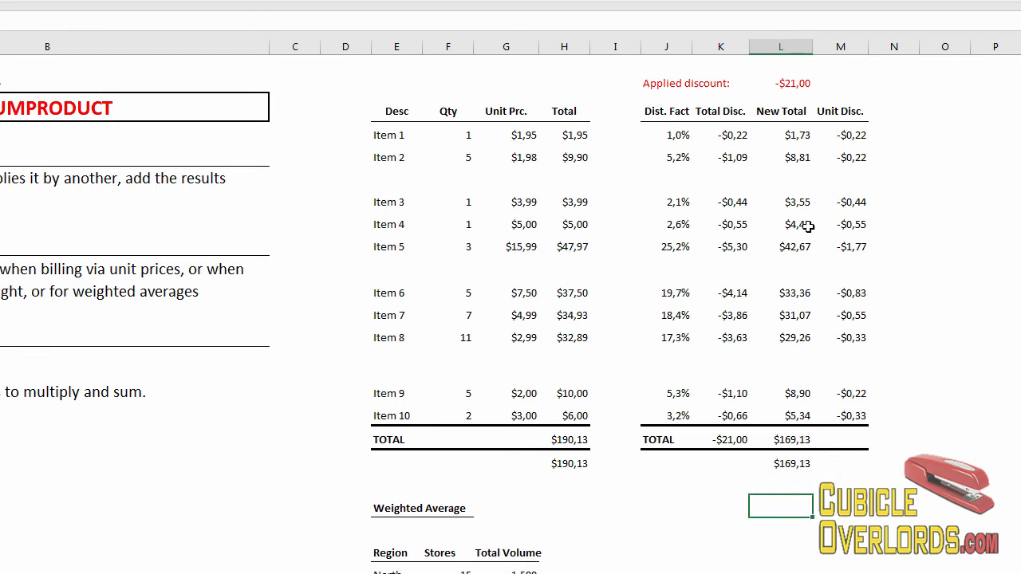
{"action": "left_click", "coordinate": [408, 154]}
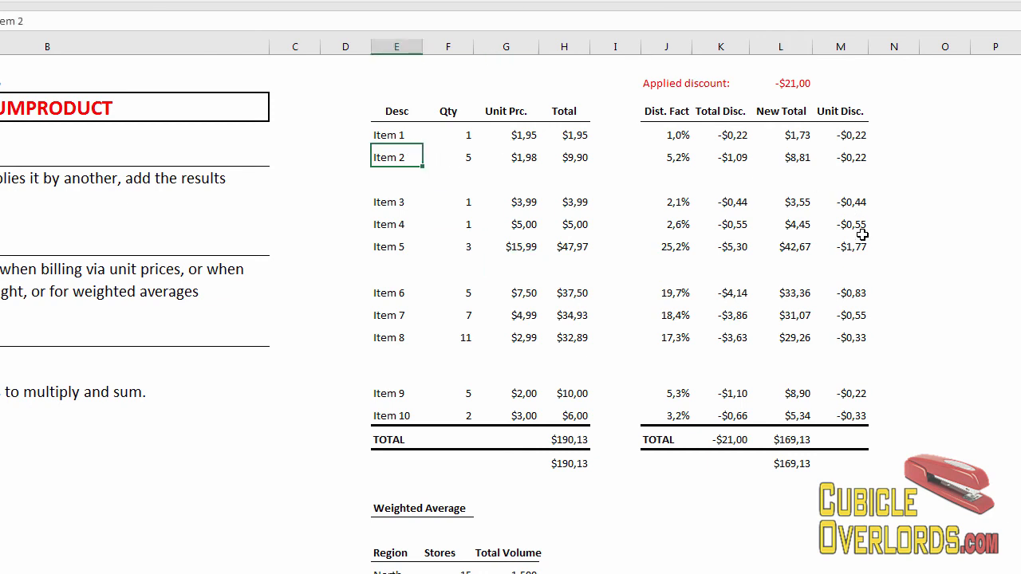
{"action": "left_click", "coordinate": [398, 119]}
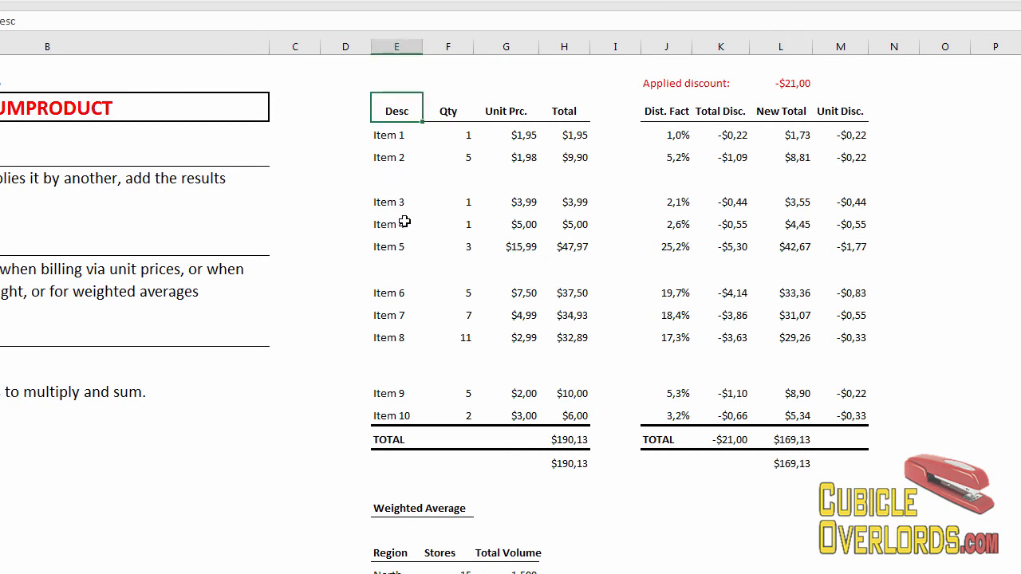
{"action": "left_click", "coordinate": [381, 415]}
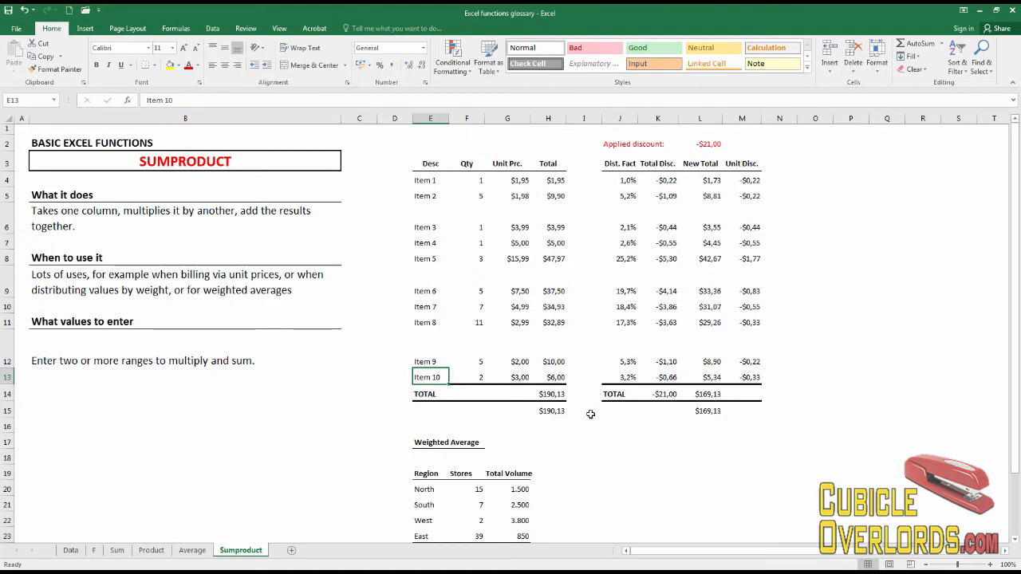
{"action": "left_click", "coordinate": [559, 411]}
{"action": "left_click", "coordinate": [706, 412]}
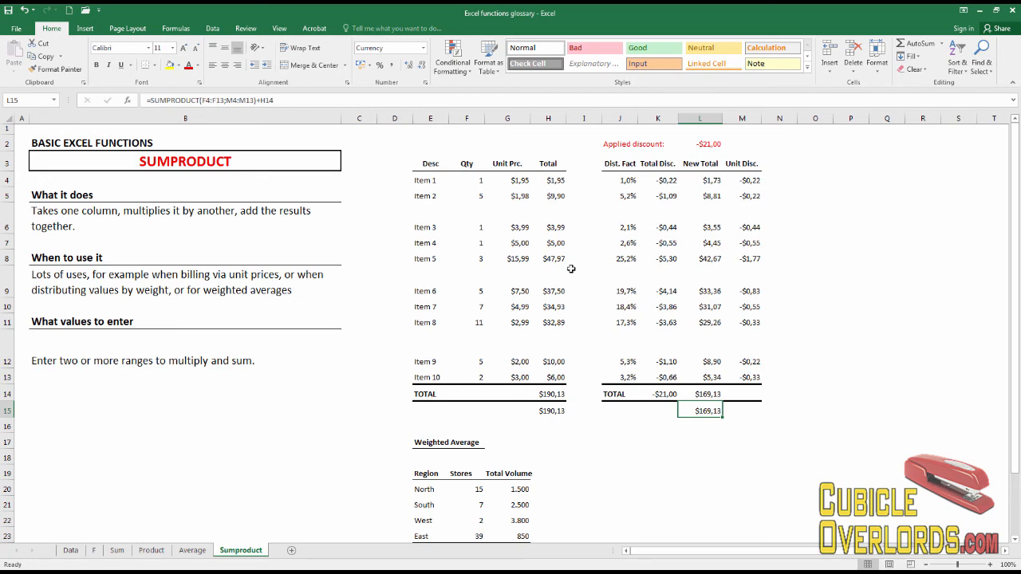
Examine the Weighted Average table's regions, store counts and total volumes below the item list.
{"action": "scroll", "coordinate": [571, 267], "scroll_direction": "down", "scroll_amount": 4}
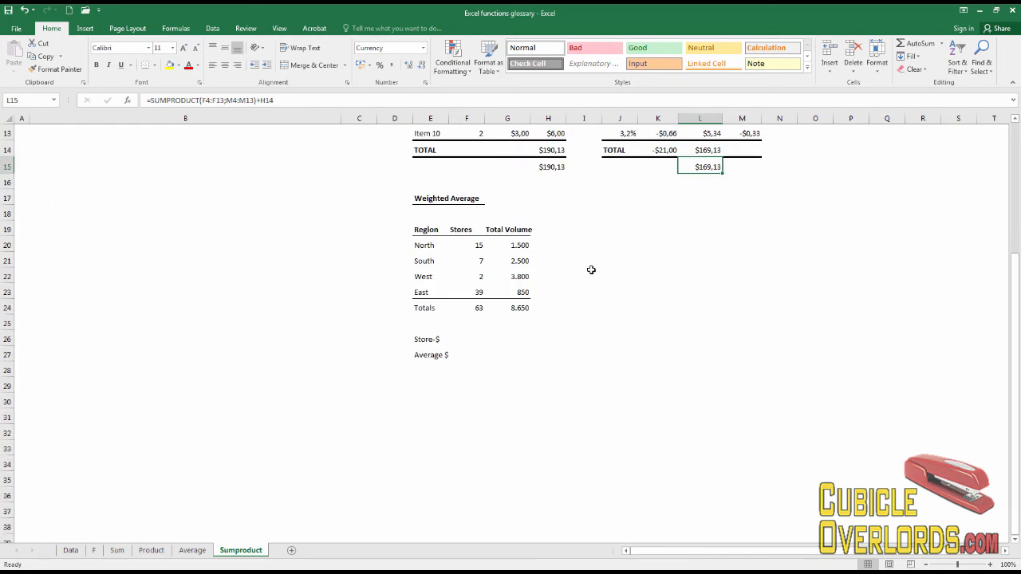
{"action": "scroll", "coordinate": [591, 270], "scroll_direction": "up", "scroll_amount": 1}
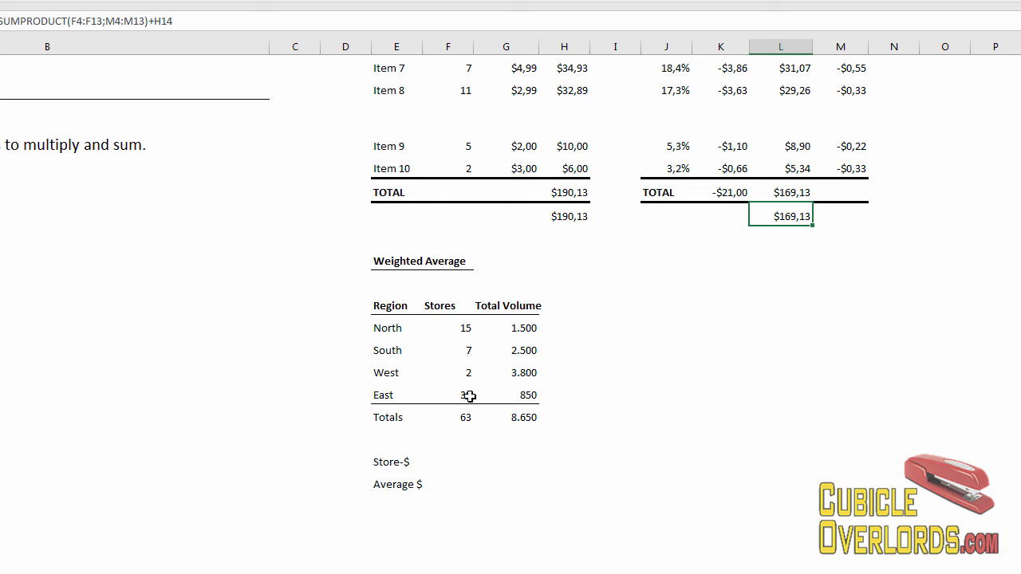
{"action": "left_click", "coordinate": [520, 328]}
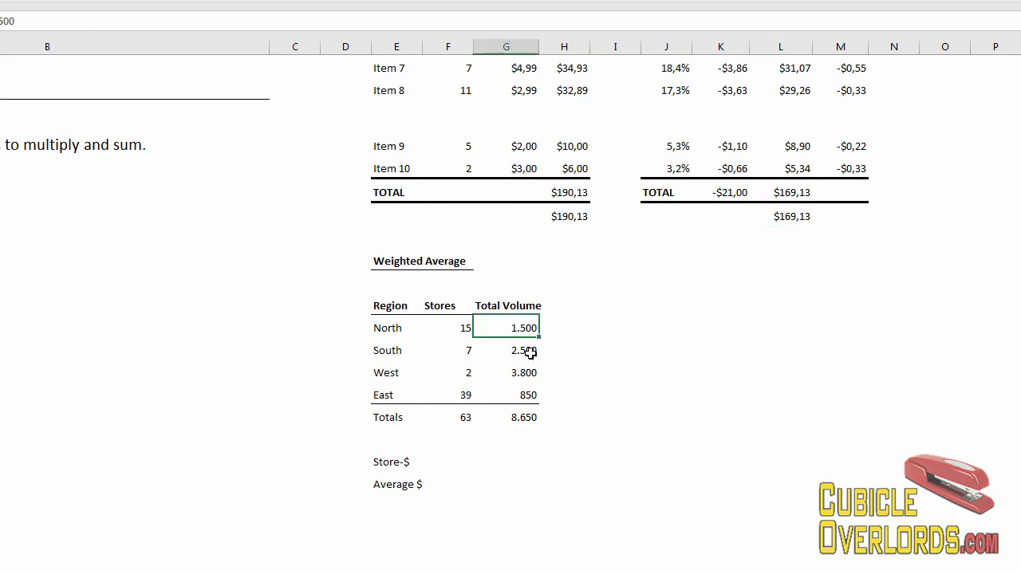
{"action": "left_click", "coordinate": [532, 391]}
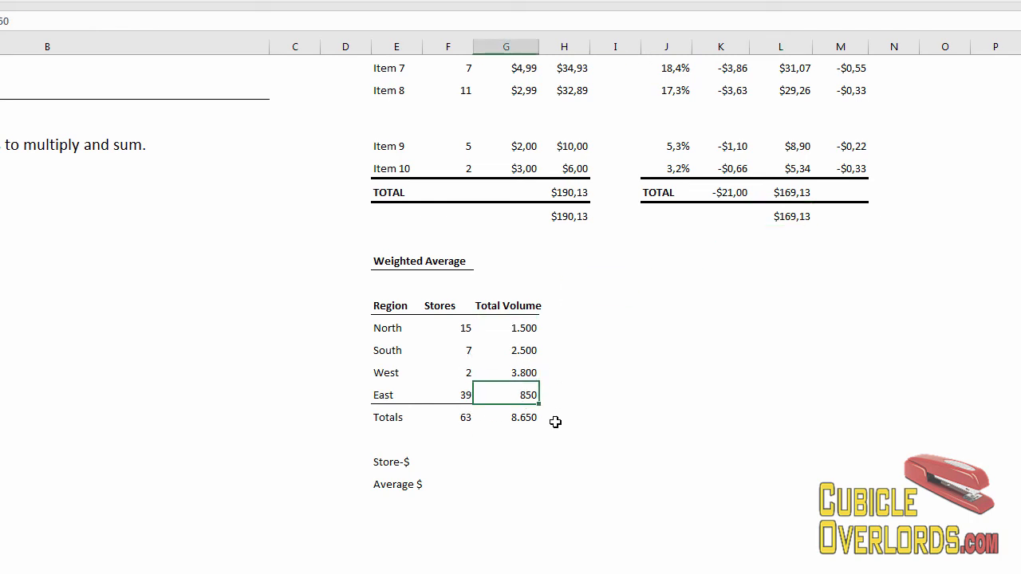
{"action": "left_click", "coordinate": [523, 434]}
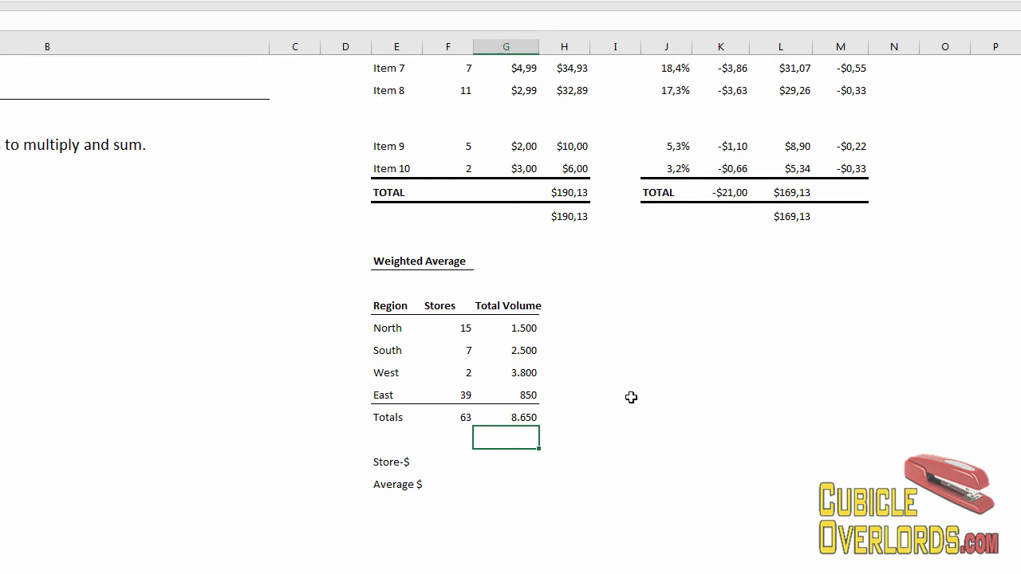
{"action": "left_click", "coordinate": [494, 302]}
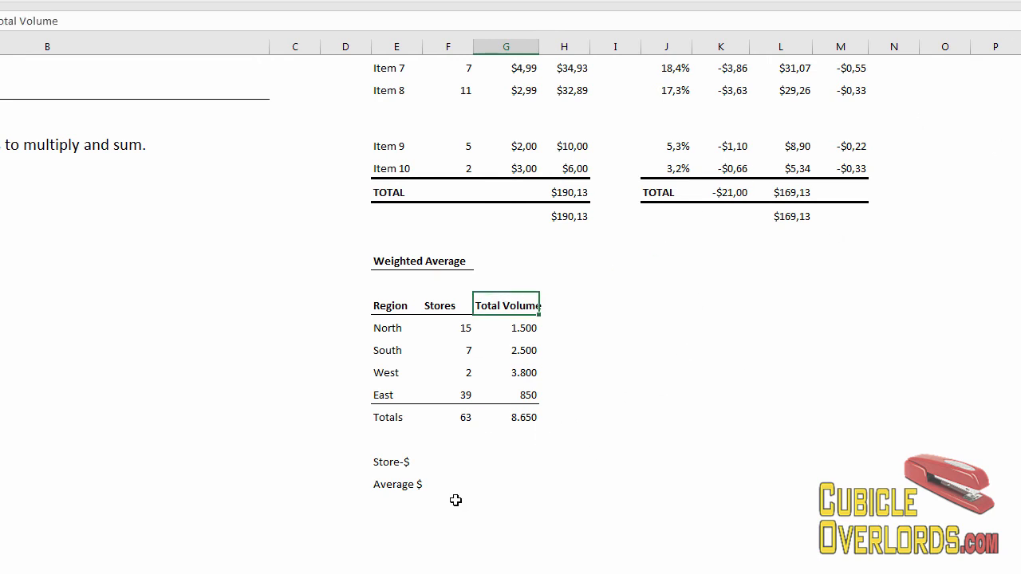
{"action": "left_click", "coordinate": [397, 502]}
{"action": "left_click_drag", "start_coordinate": [594, 344], "coordinate": [585, 356]}
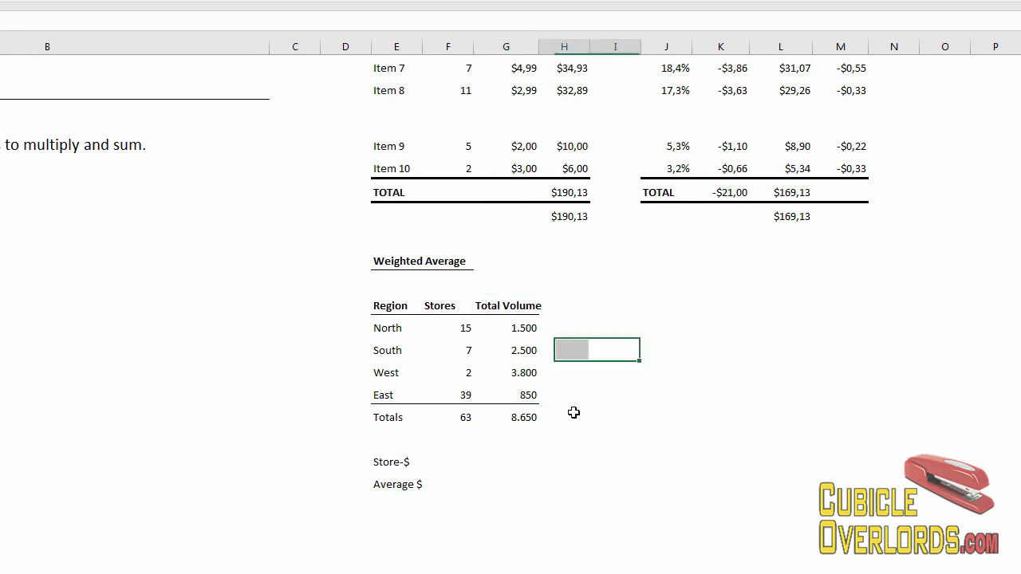
Enter =AVERAGE(G20:G23) in I20 to calculate the simple average of the regional total volumes.
{"action": "left_click", "coordinate": [611, 327]}
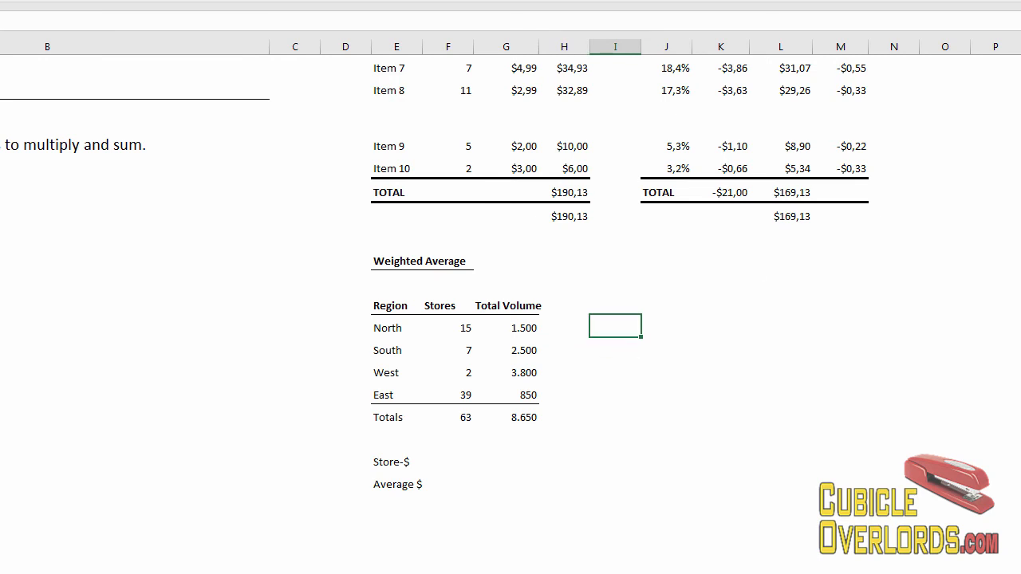
{"action": "key", "text": "alt+h"}
{"action": "key", "text": "u"}
{"action": "key", "text": "a"}
{"action": "left_click_drag", "start_coordinate": [524, 325], "coordinate": [523, 393]}
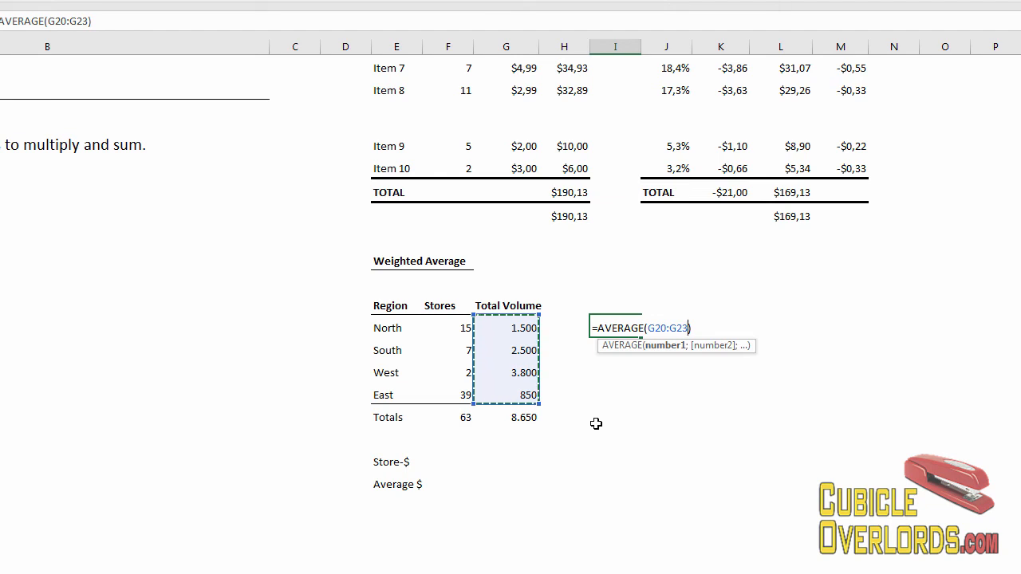
{"action": "key", "text": "Return"}
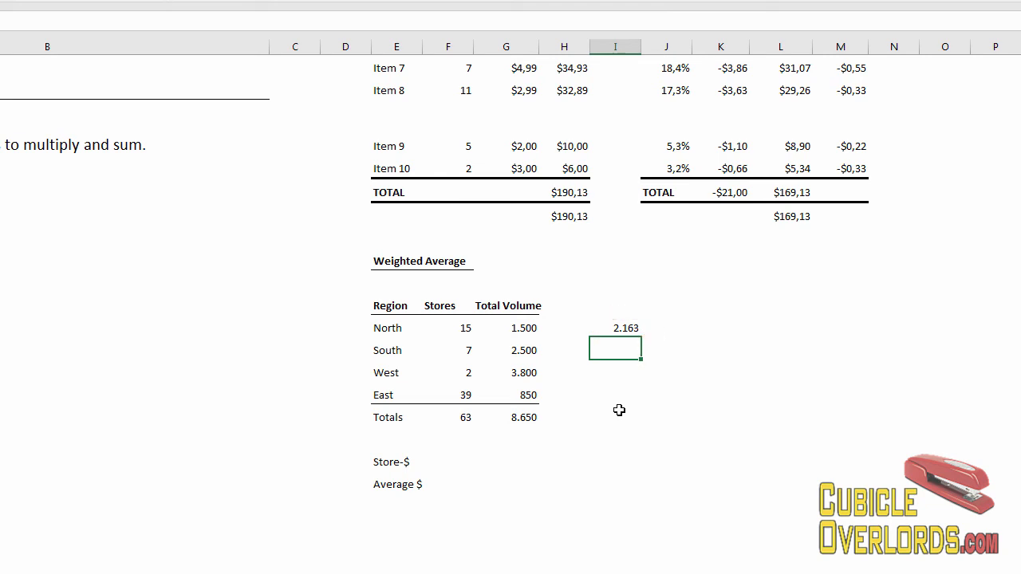
Compare the simple average in I20 with the regions' store counts, total volumes and the store total in F24.
{"action": "left_click", "coordinate": [636, 327]}
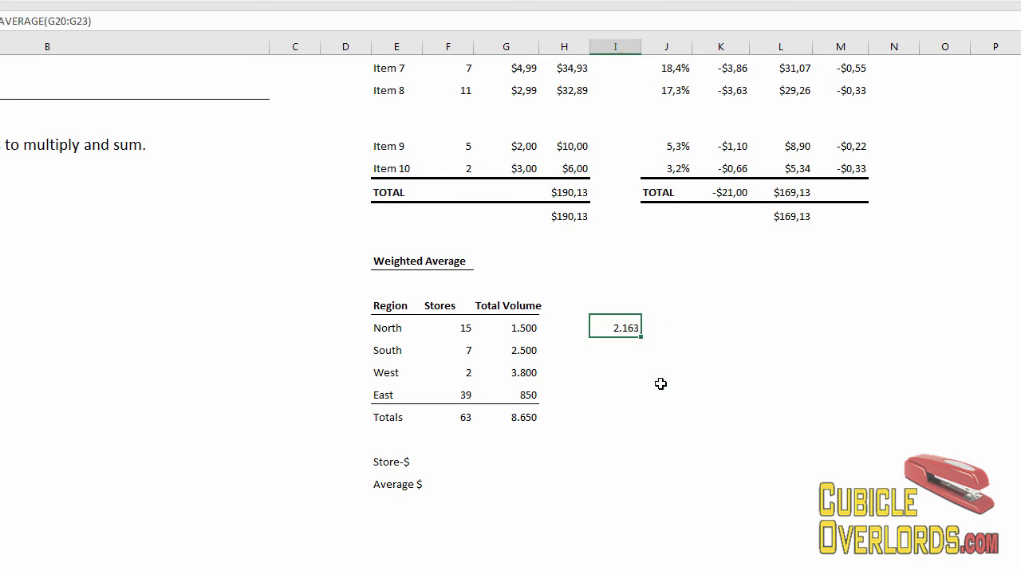
{"action": "left_click", "coordinate": [456, 329]}
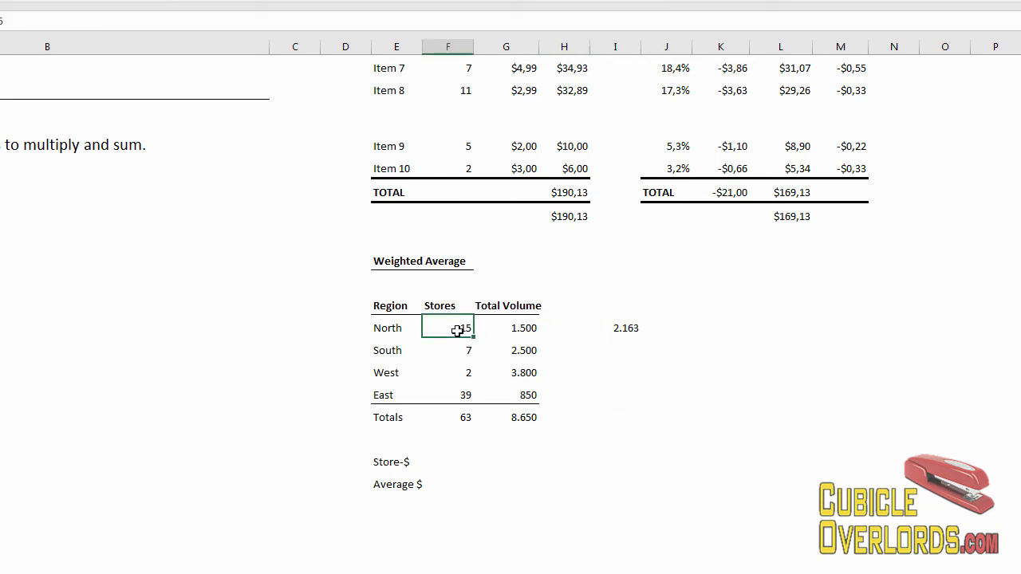
{"action": "left_click", "coordinate": [630, 325]}
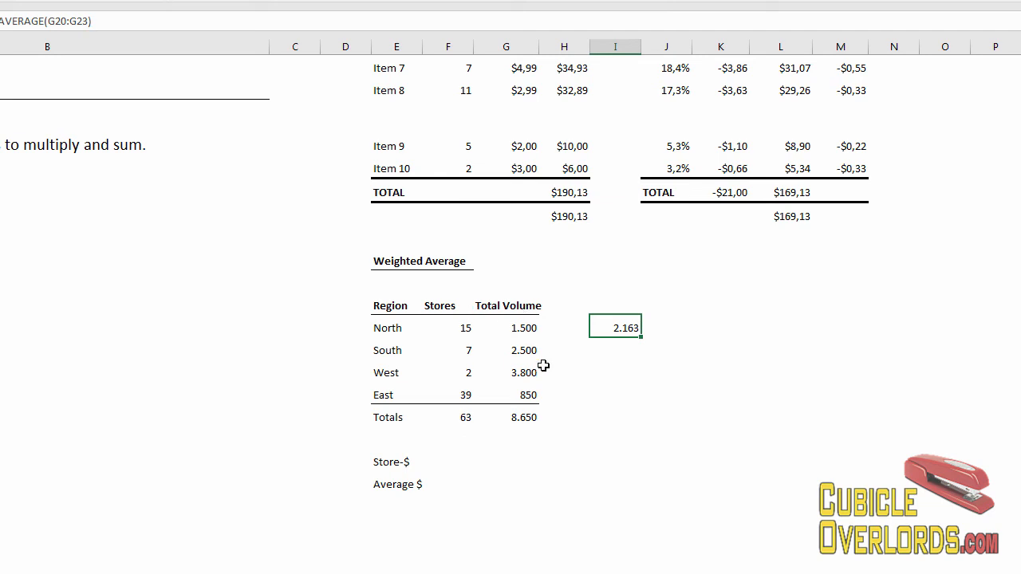
{"action": "left_click", "coordinate": [464, 328]}
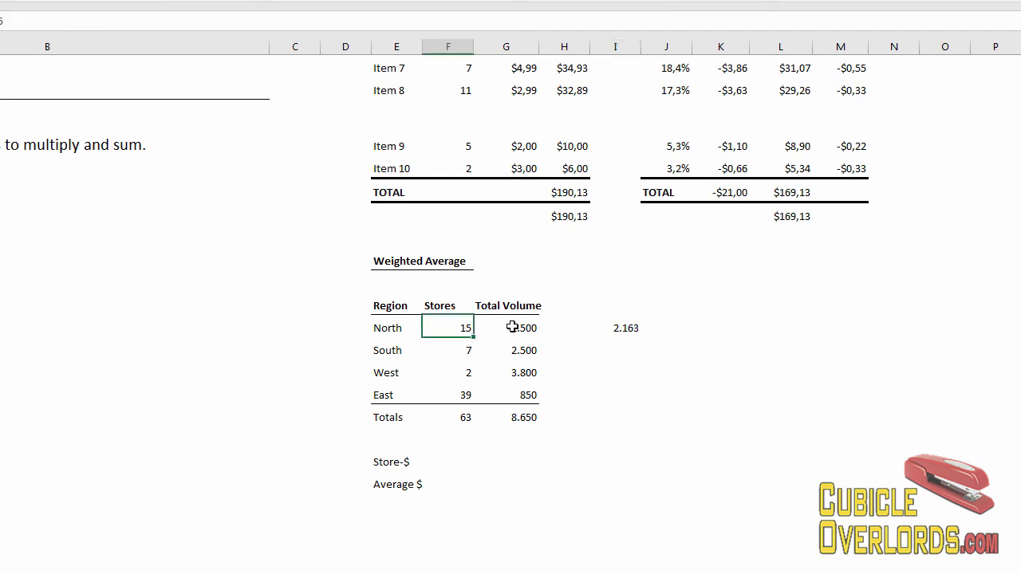
{"action": "left_click", "coordinate": [519, 326]}
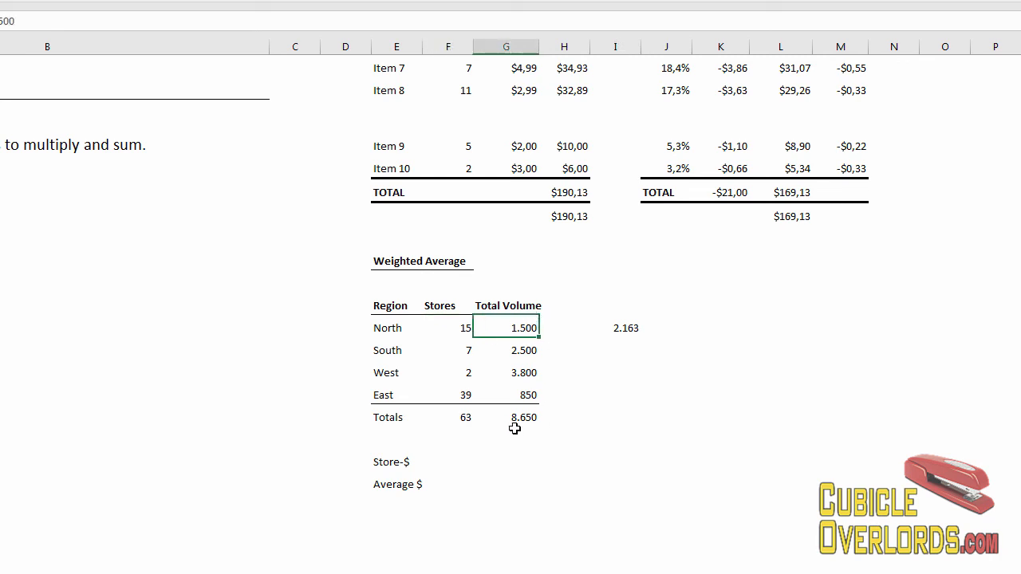
{"action": "left_click", "coordinate": [465, 416]}
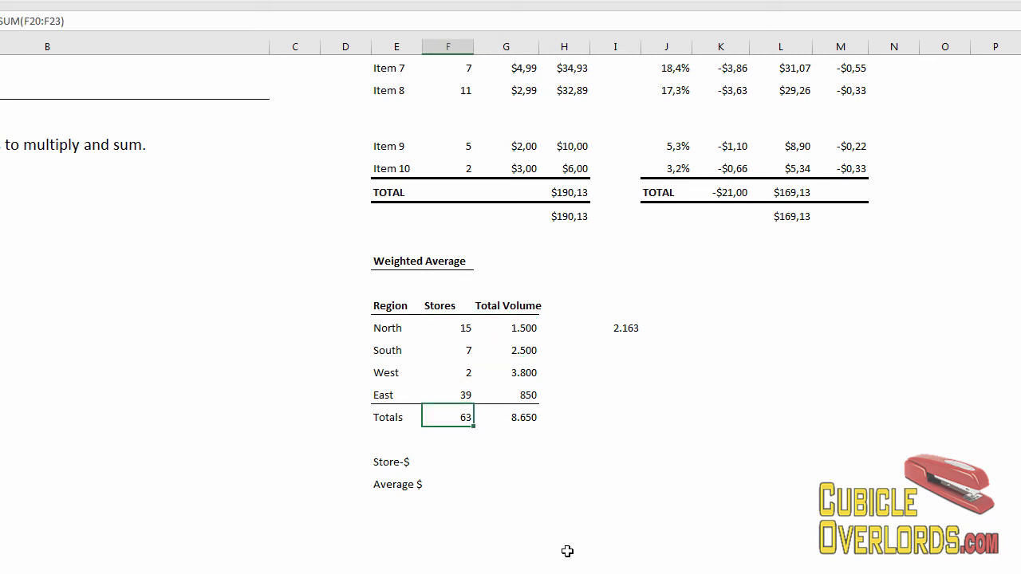
{"action": "left_click", "coordinate": [525, 456]}
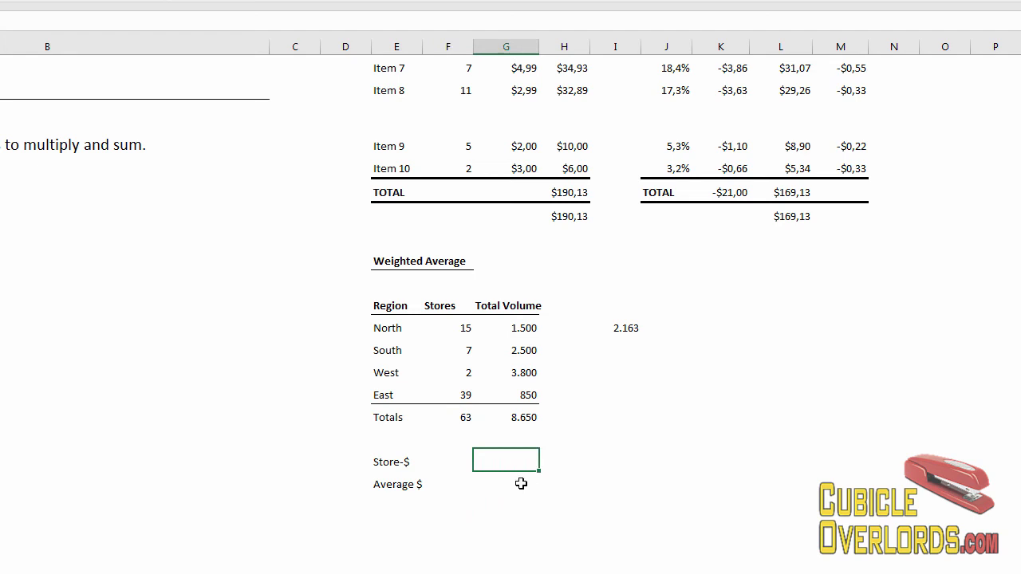
{"action": "left_click", "coordinate": [457, 329]}
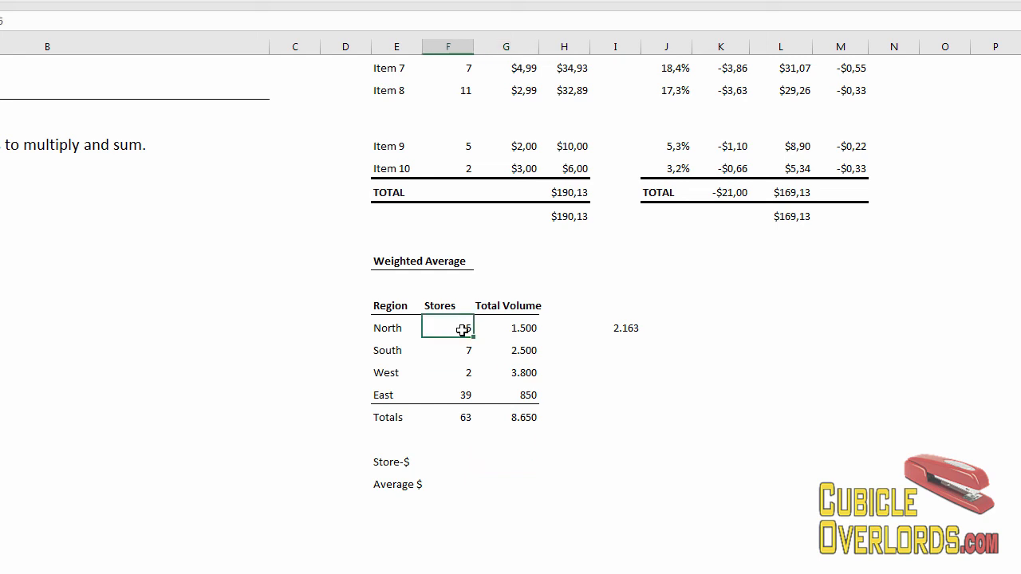
{"action": "left_click", "coordinate": [522, 329]}
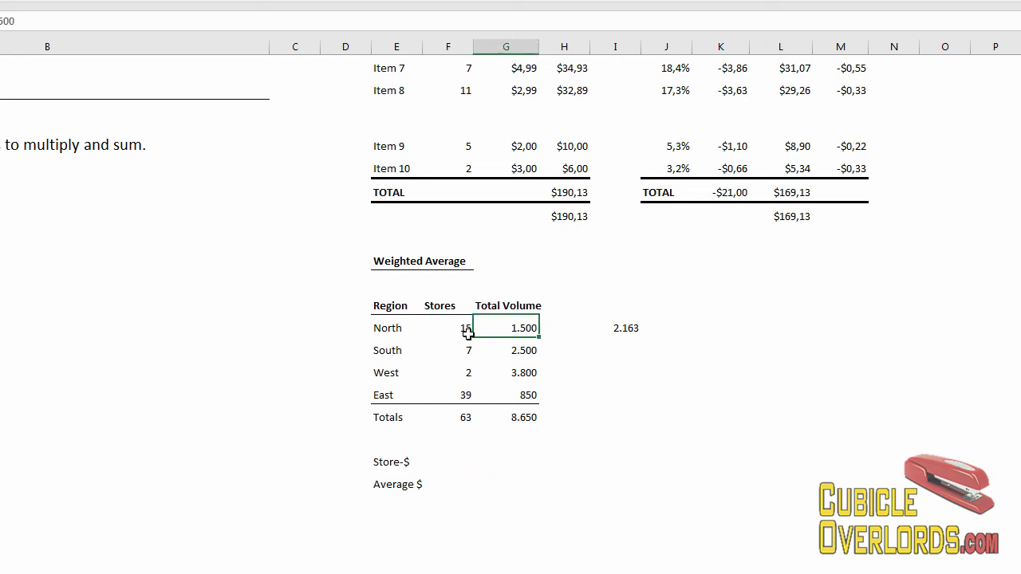
{"action": "left_click", "coordinate": [471, 349]}
{"action": "left_click", "coordinate": [519, 353]}
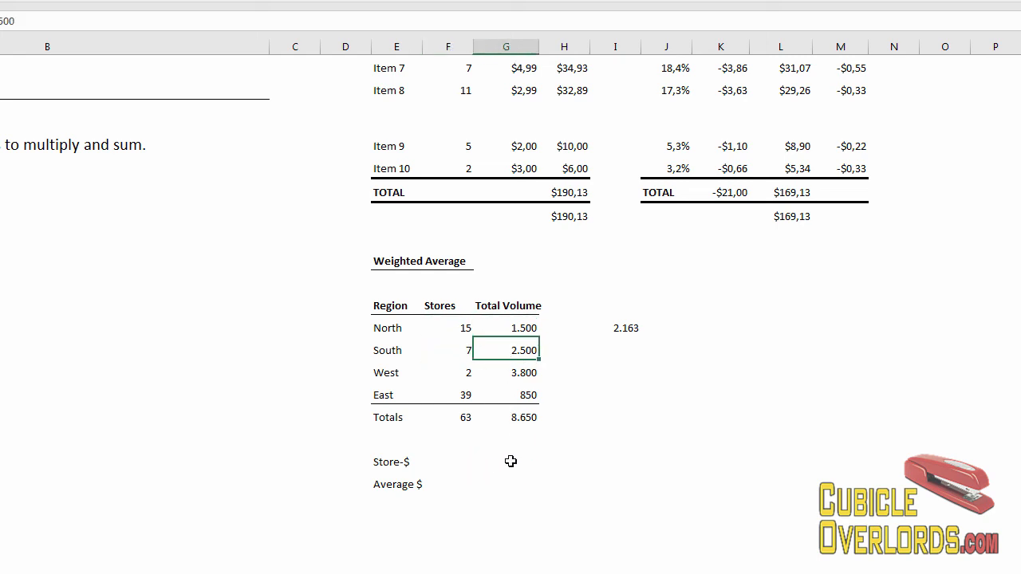
Enter =SUMPRODUCT(F20:F23;G20:G23) in G26 to calculate the Store-$ value from stores and total volumes.
{"action": "left_click", "coordinate": [510, 461]}
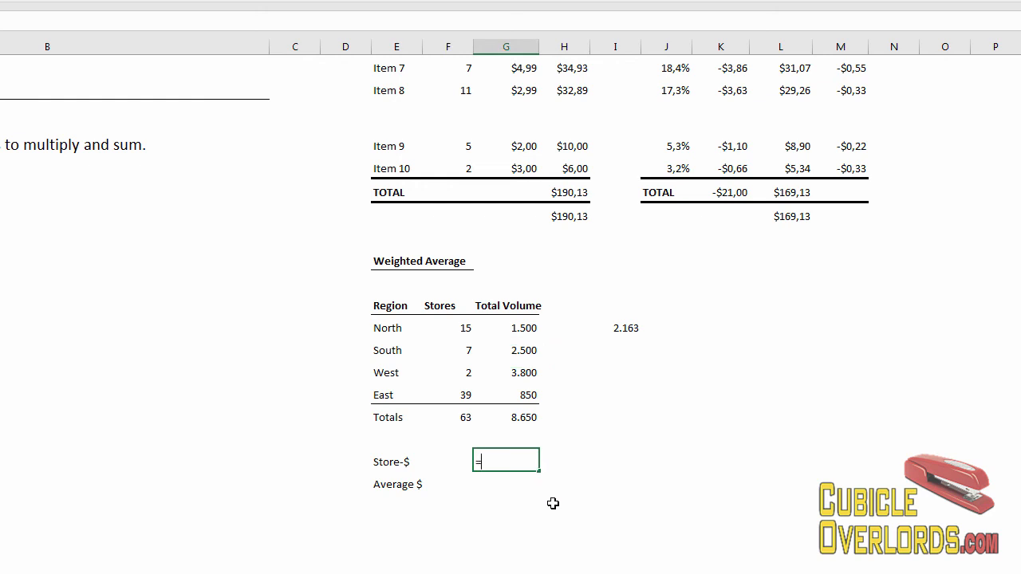
{"action": "type", "text": "=sumprod"}
{"action": "key", "text": "Tab"}
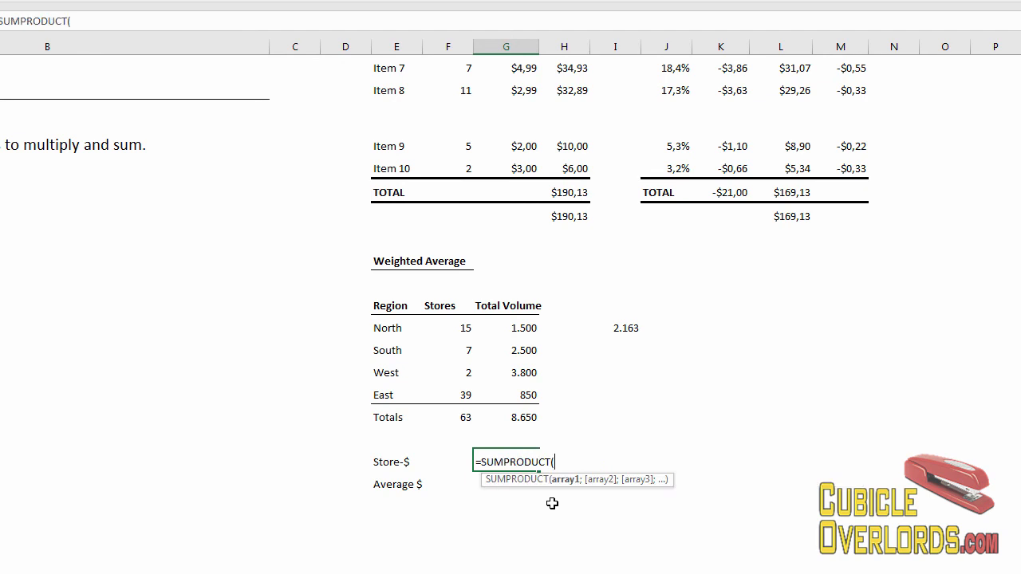
{"action": "left_click_drag", "start_coordinate": [465, 327], "coordinate": [462, 395]}
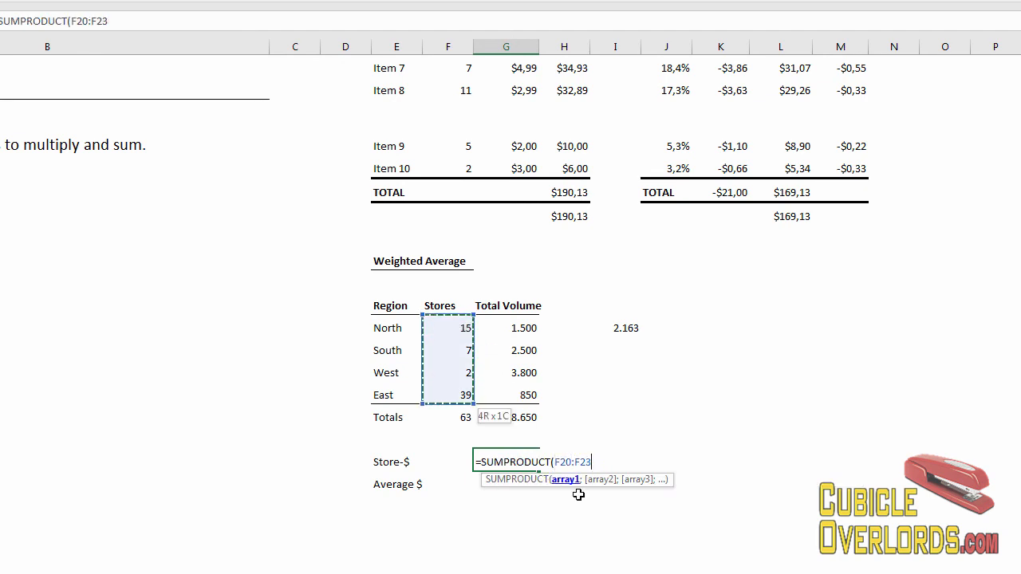
{"action": "type", "text": ";"}
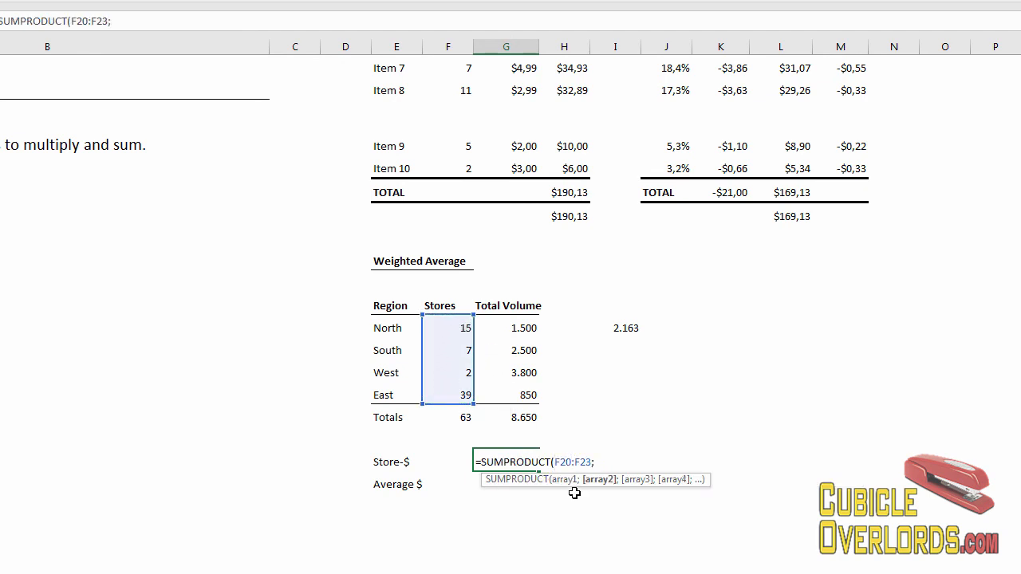
{"action": "left_click_drag", "start_coordinate": [513, 334], "coordinate": [513, 395]}
{"action": "key", "text": "Return"}
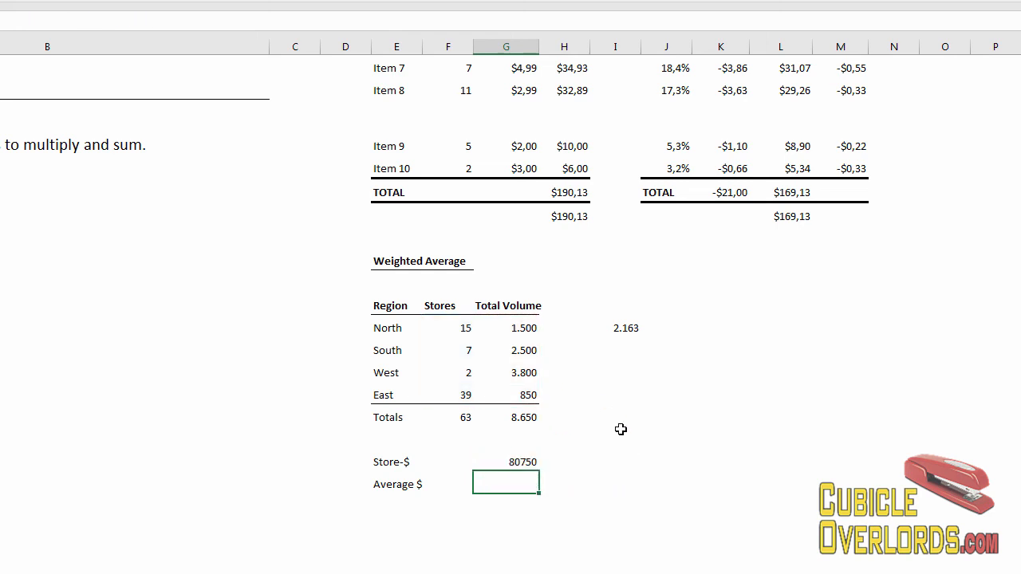
{"action": "left_click", "coordinate": [503, 465]}
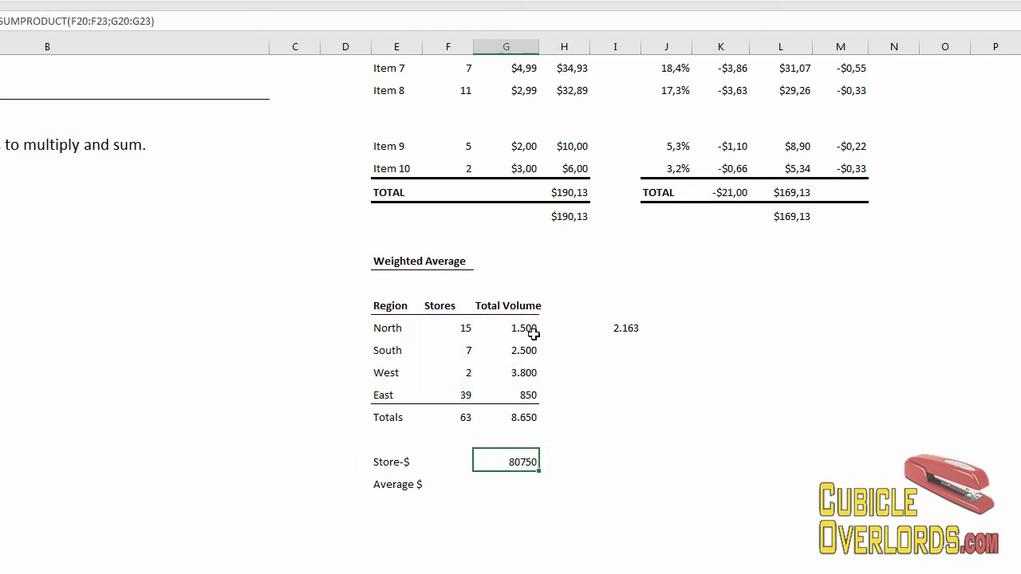
Enter =G26/F24 in G27 to calculate the store-weighted average volume.
{"action": "left_click", "coordinate": [511, 484]}
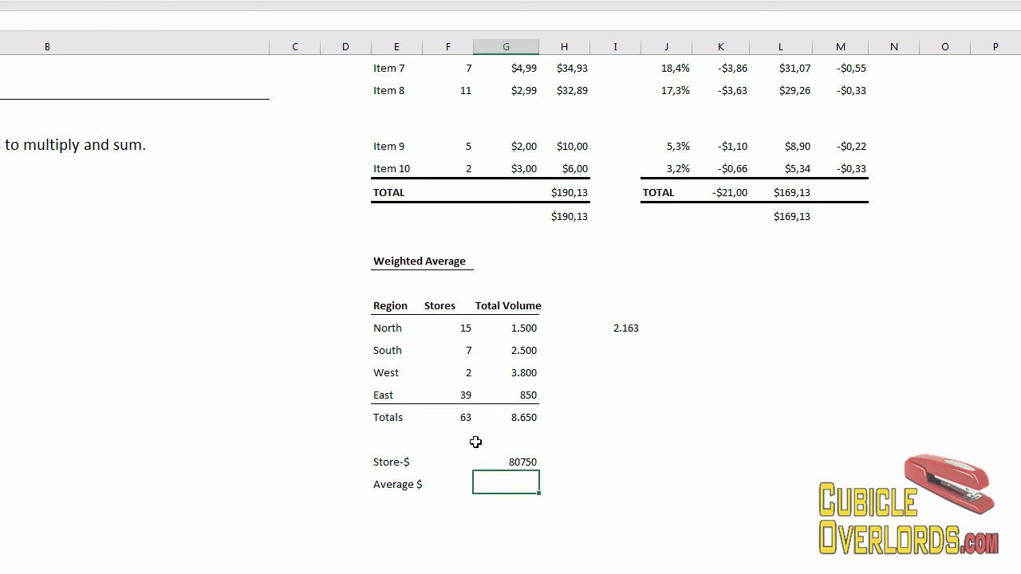
{"action": "type", "text": "="}
{"action": "left_click", "coordinate": [529, 461]}
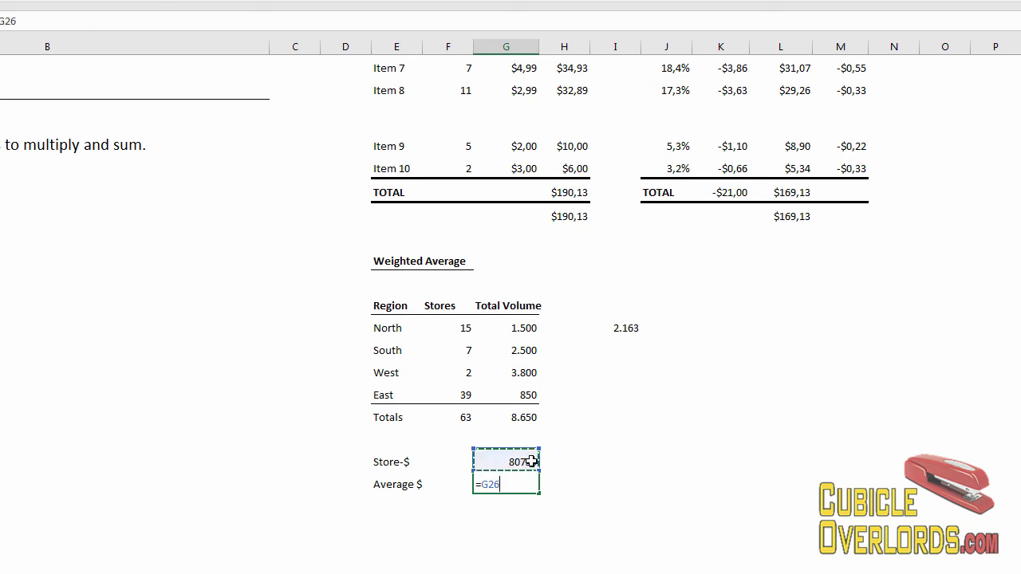
{"action": "type", "text": "/"}
{"action": "left_click", "coordinate": [463, 415]}
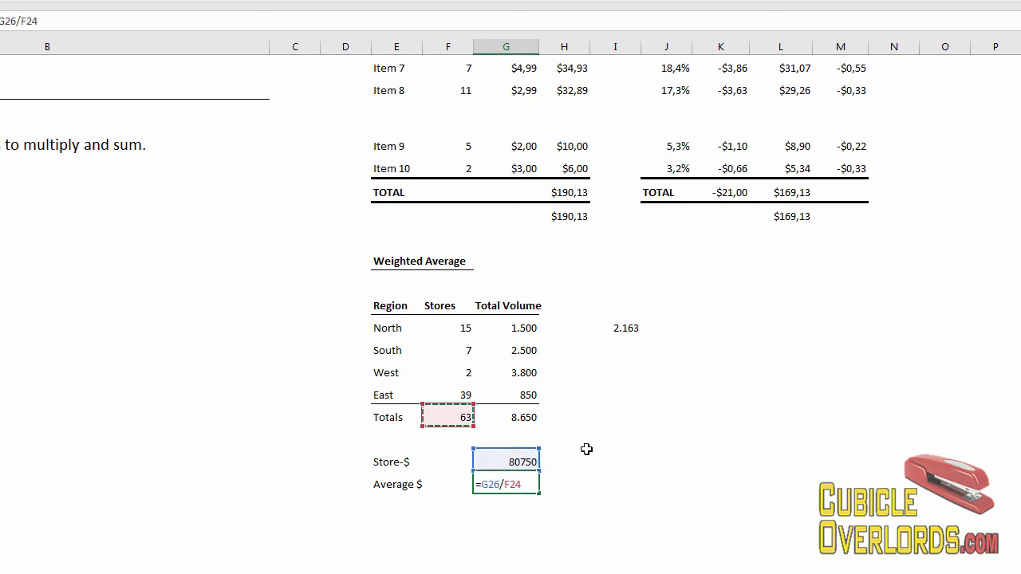
{"action": "key", "text": "Return"}
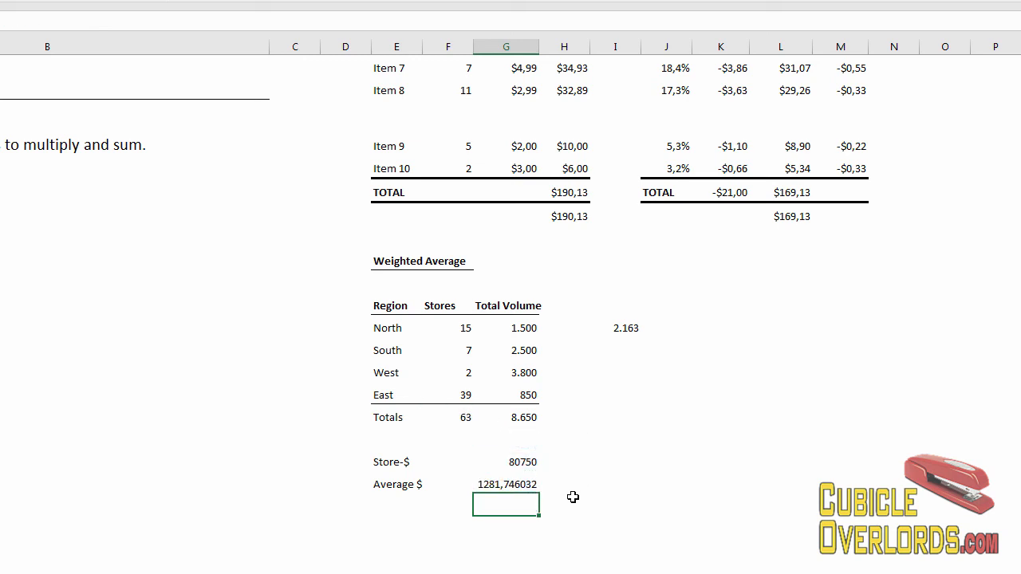
Format the Average $ result in G27 as Number with 2 decimal places and a 1000 separator.
{"action": "key", "text": "Up"}
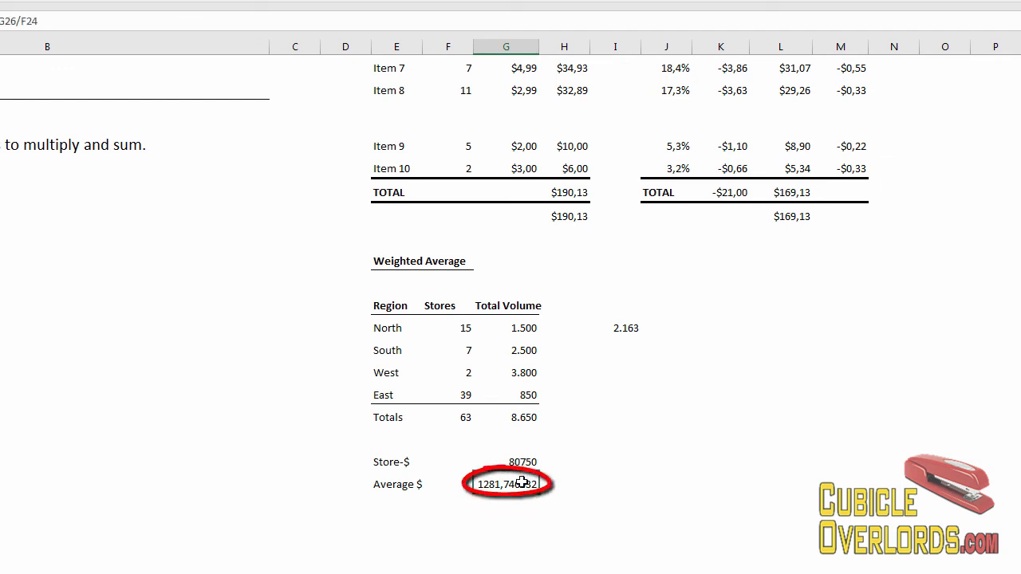
{"action": "key", "text": "ctrl+1"}
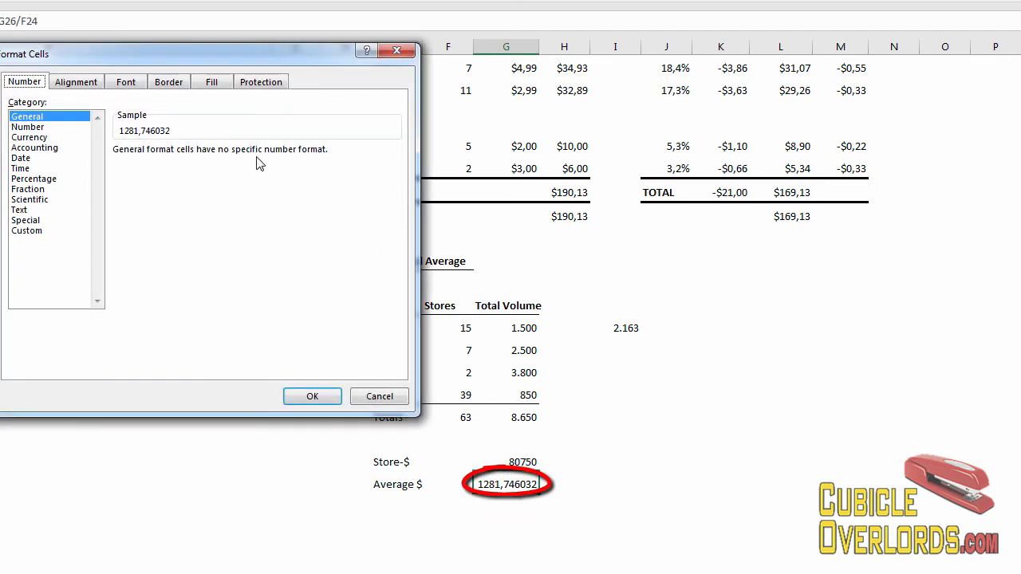
{"action": "left_click", "coordinate": [28, 127]}
{"action": "left_click", "coordinate": [155, 174]}
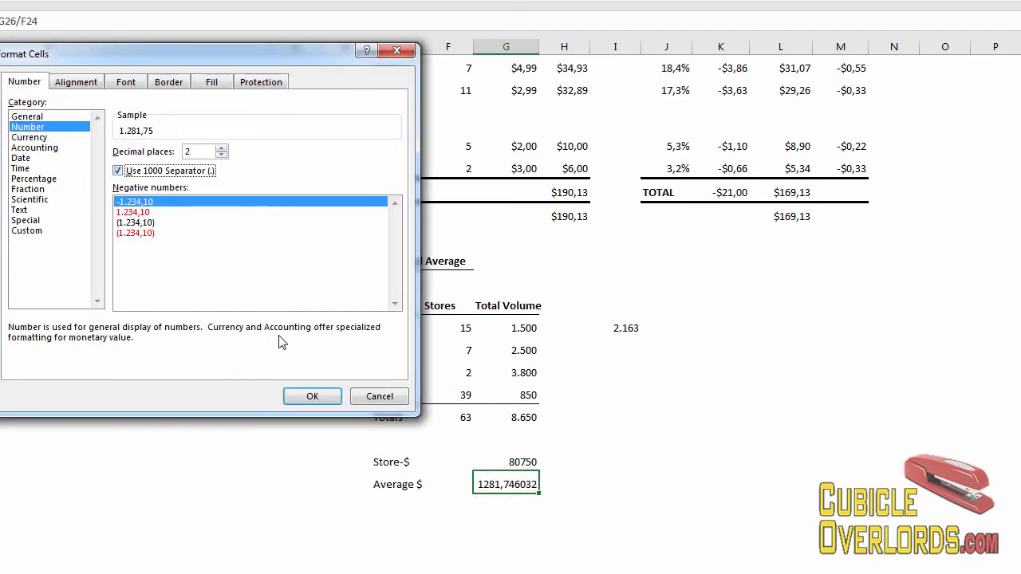
{"action": "left_click", "coordinate": [311, 397]}
{"action": "left_click", "coordinate": [693, 421]}
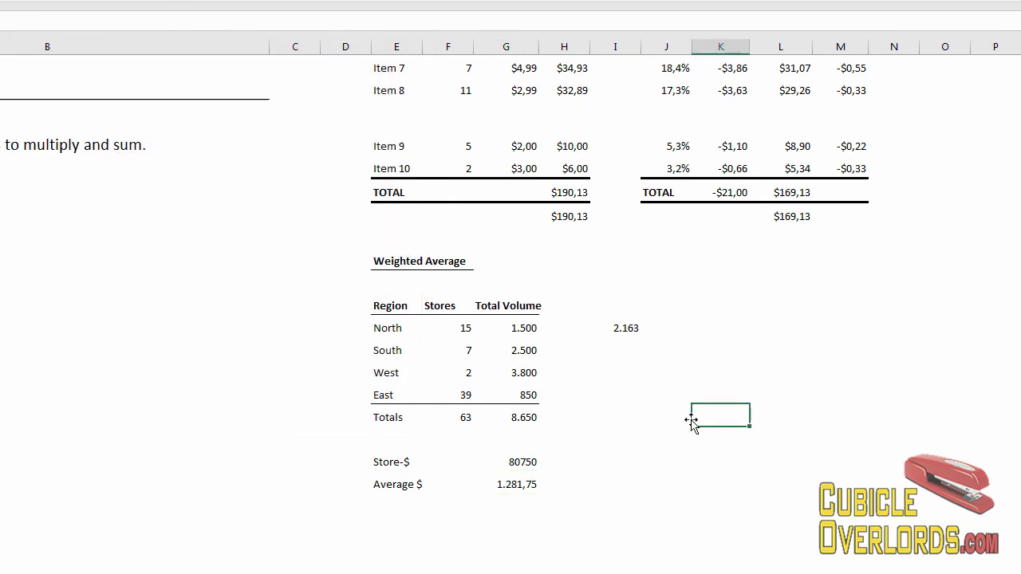
Review the weighted average in G27 and the whole Sumproduct sheet, and look through the Sum, Product and Average sheets.
{"action": "left_click", "coordinate": [519, 484]}
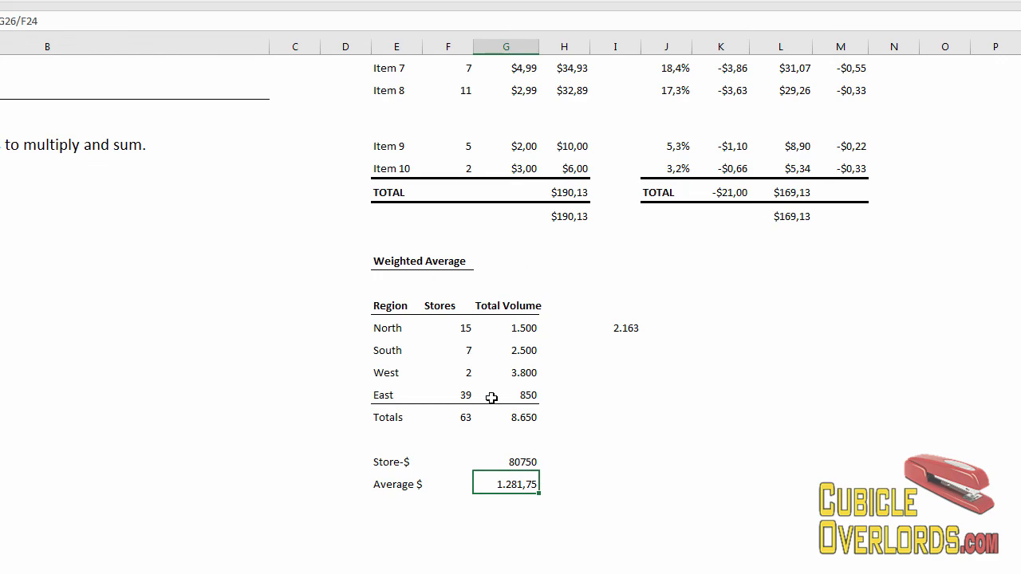
{"action": "left_click", "coordinate": [607, 375]}
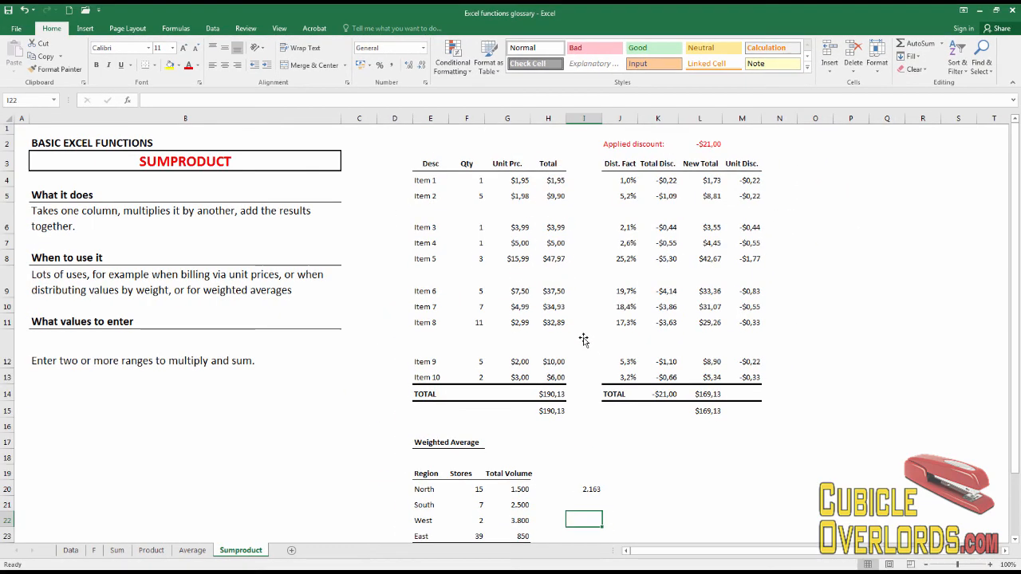
{"action": "scroll", "coordinate": [187, 292], "scroll_direction": "down", "scroll_amount": 1}
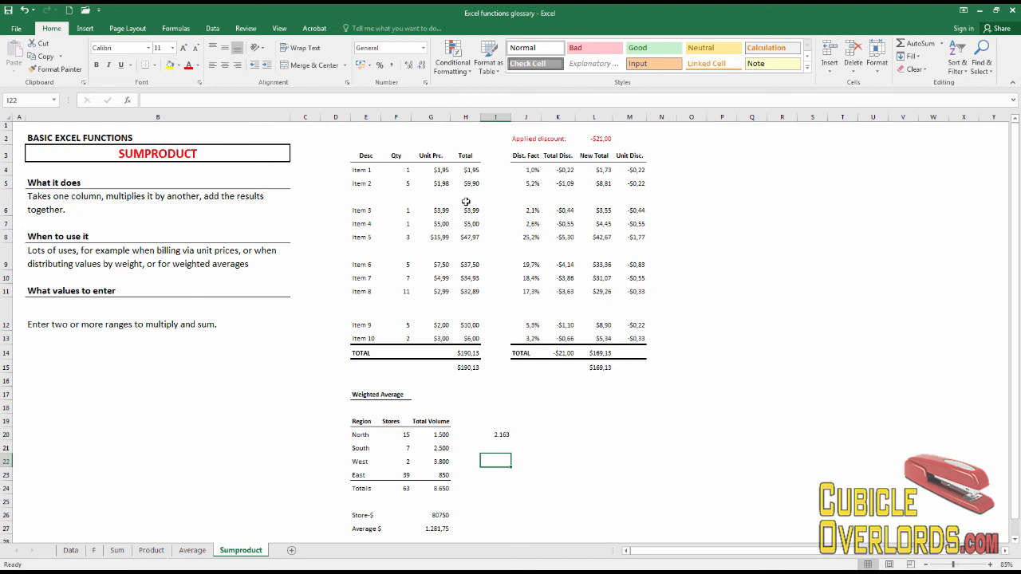
{"action": "left_click", "coordinate": [117, 551]}
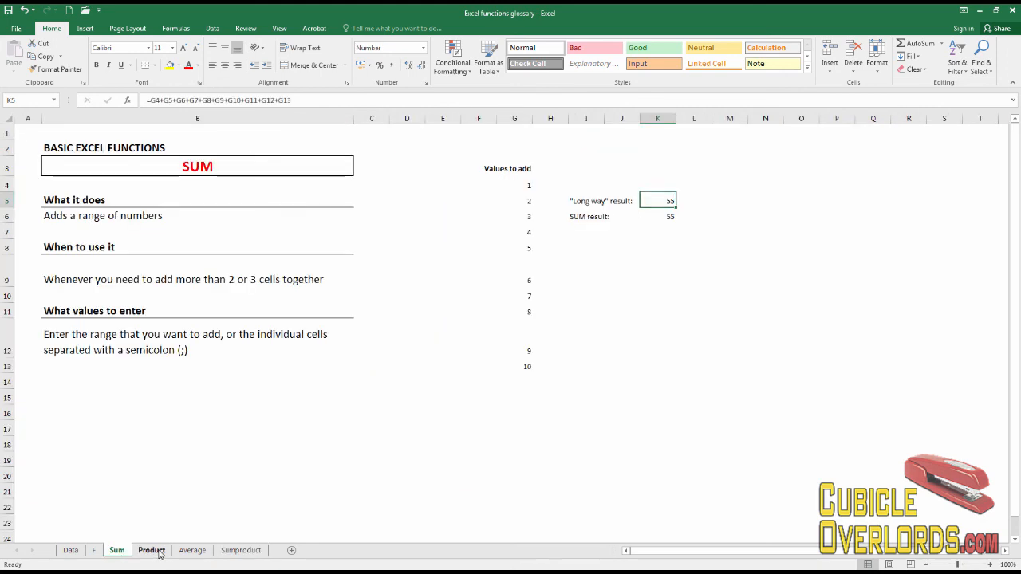
{"action": "left_click", "coordinate": [150, 552]}
{"action": "left_click", "coordinate": [205, 554]}
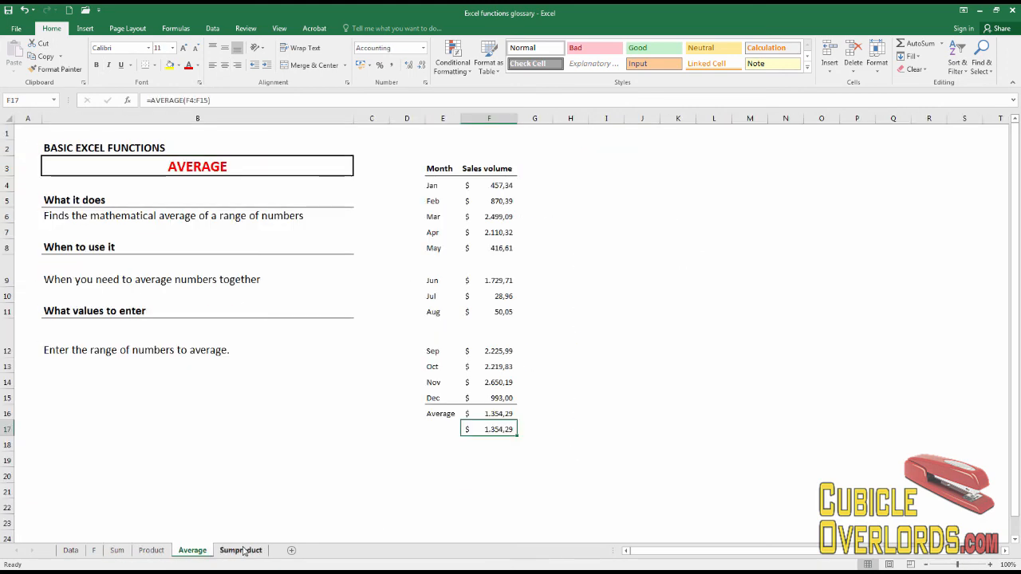
{"action": "left_click", "coordinate": [242, 551]}
{"action": "left_click", "coordinate": [218, 405]}
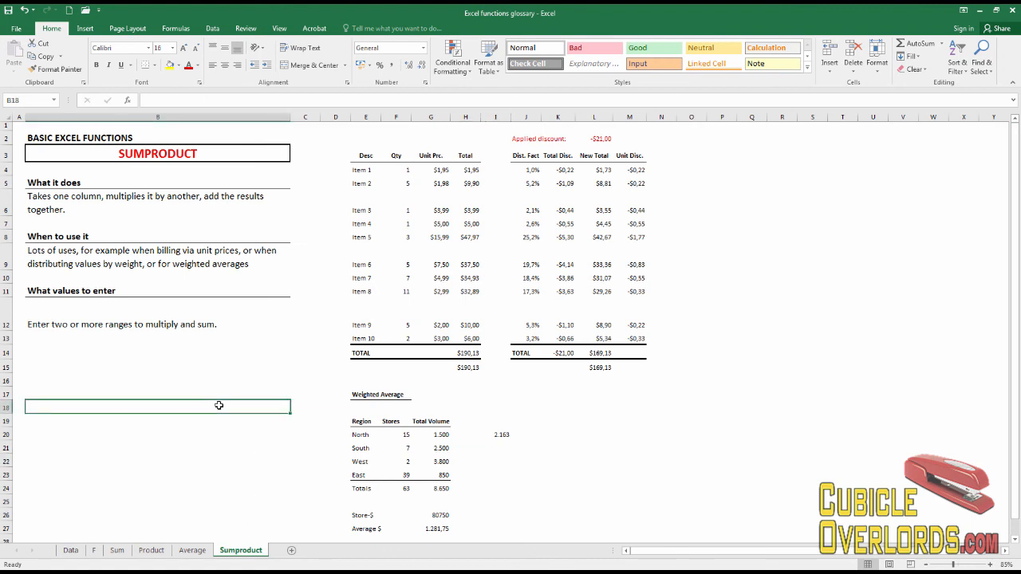